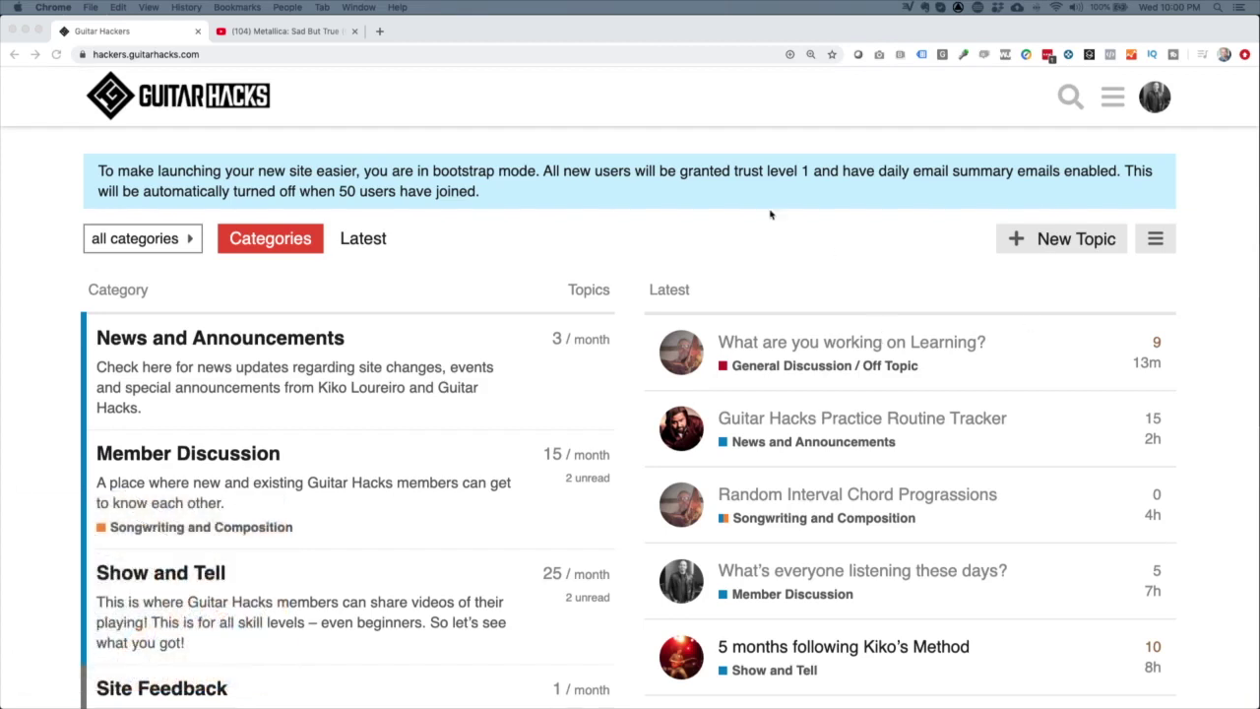
Look over the forum's category list and its latest topics list, ending on the category view.
click(626, 203)
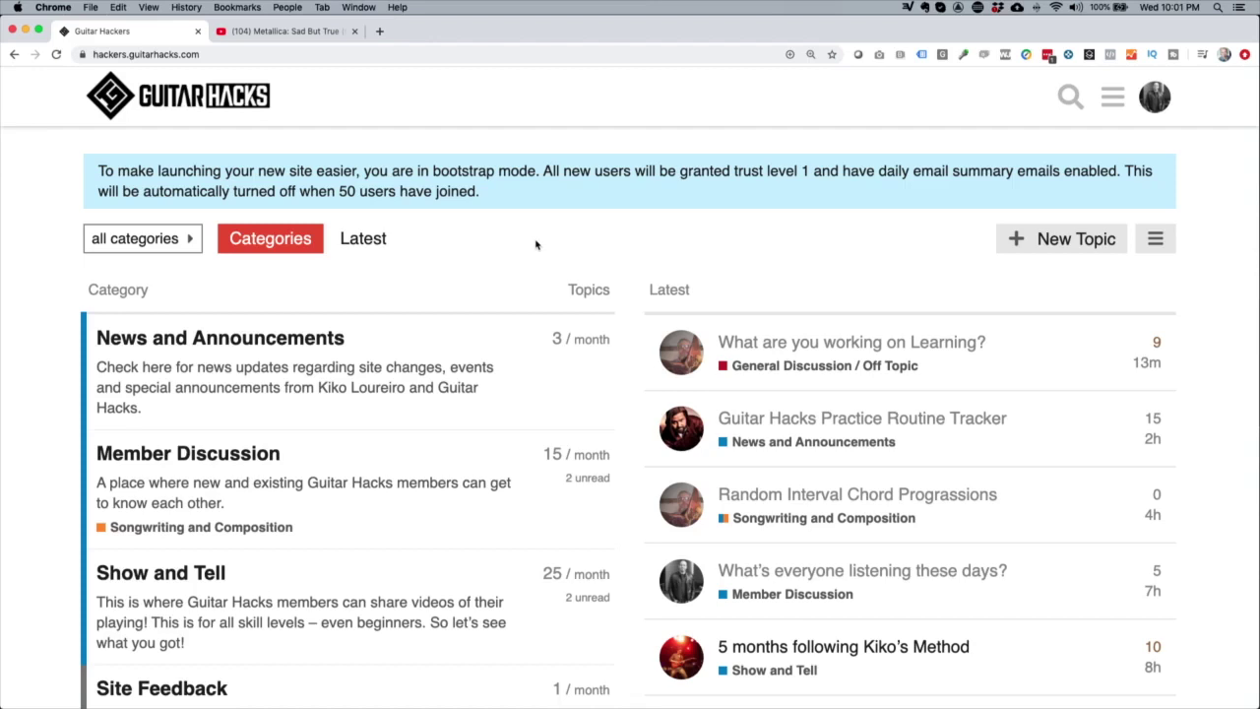
scroll(315, 514, down, 2)
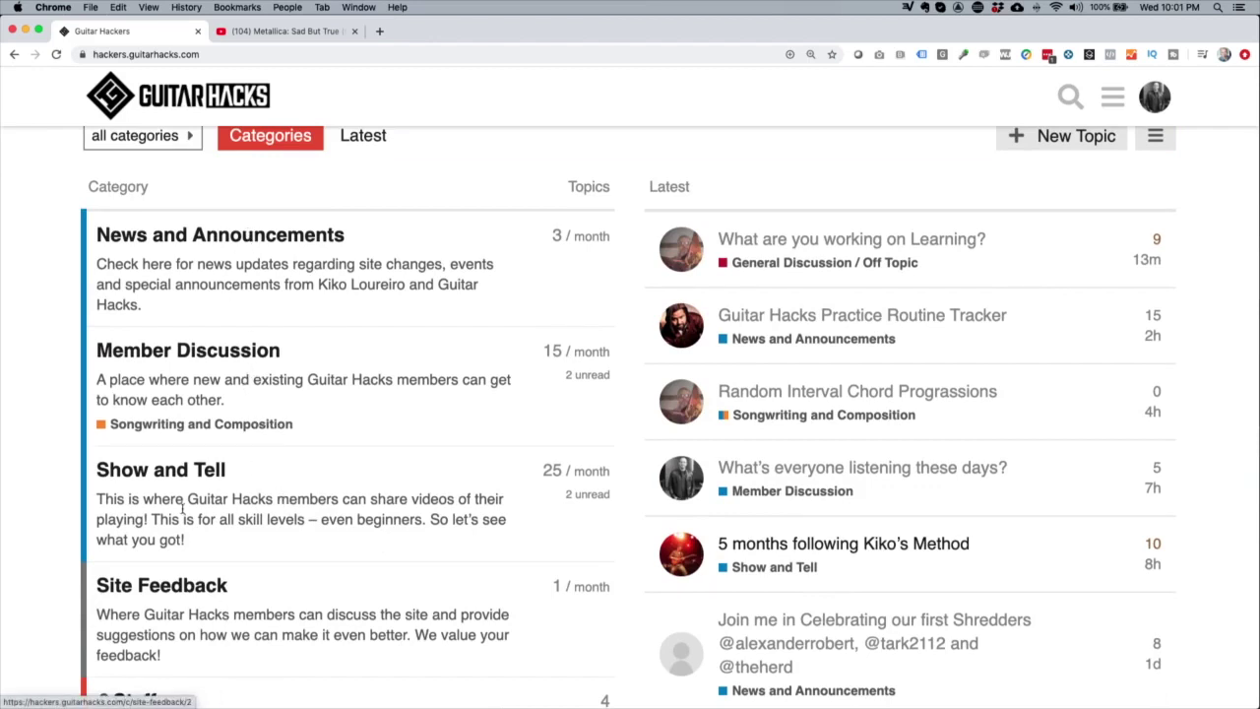
scroll(419, 591, up, 2)
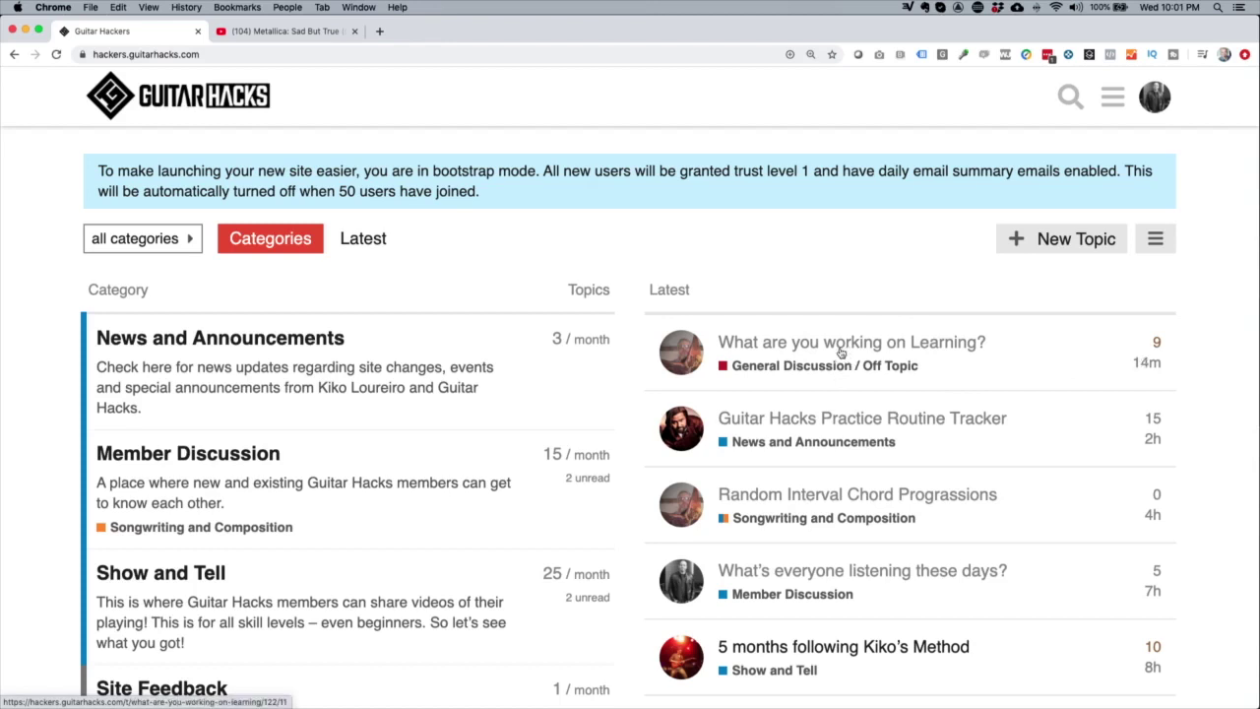
click(360, 241)
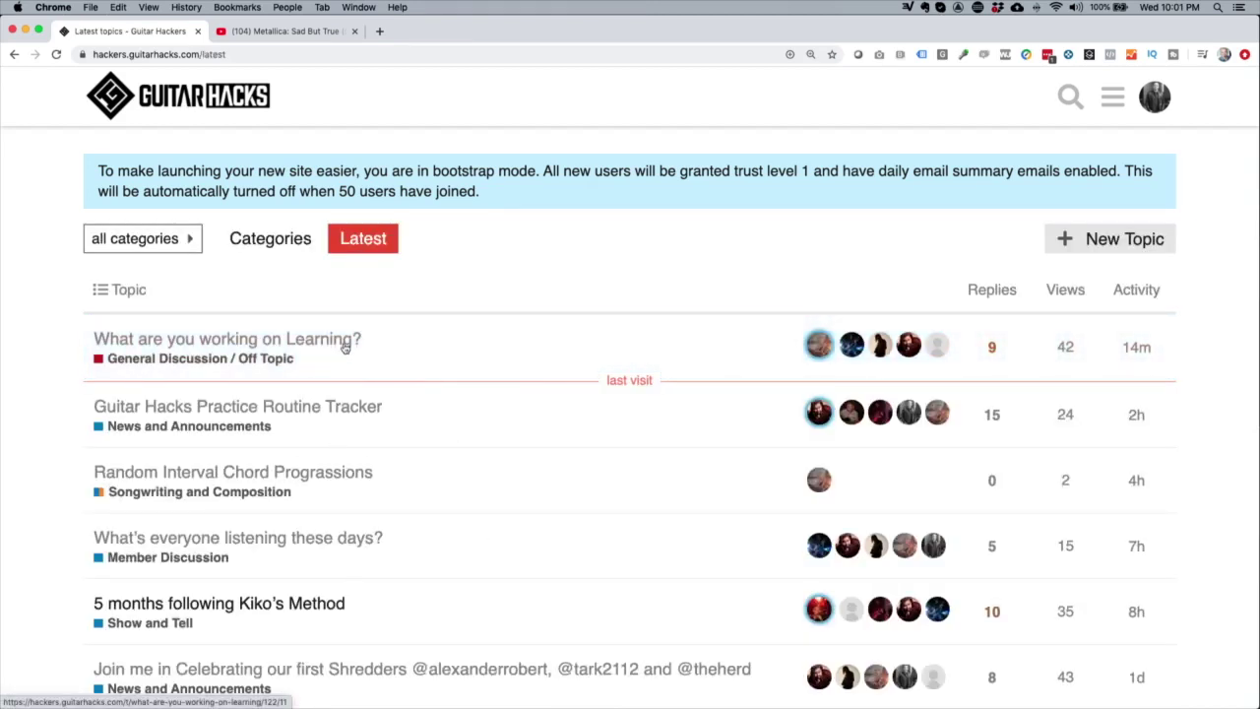
click(271, 242)
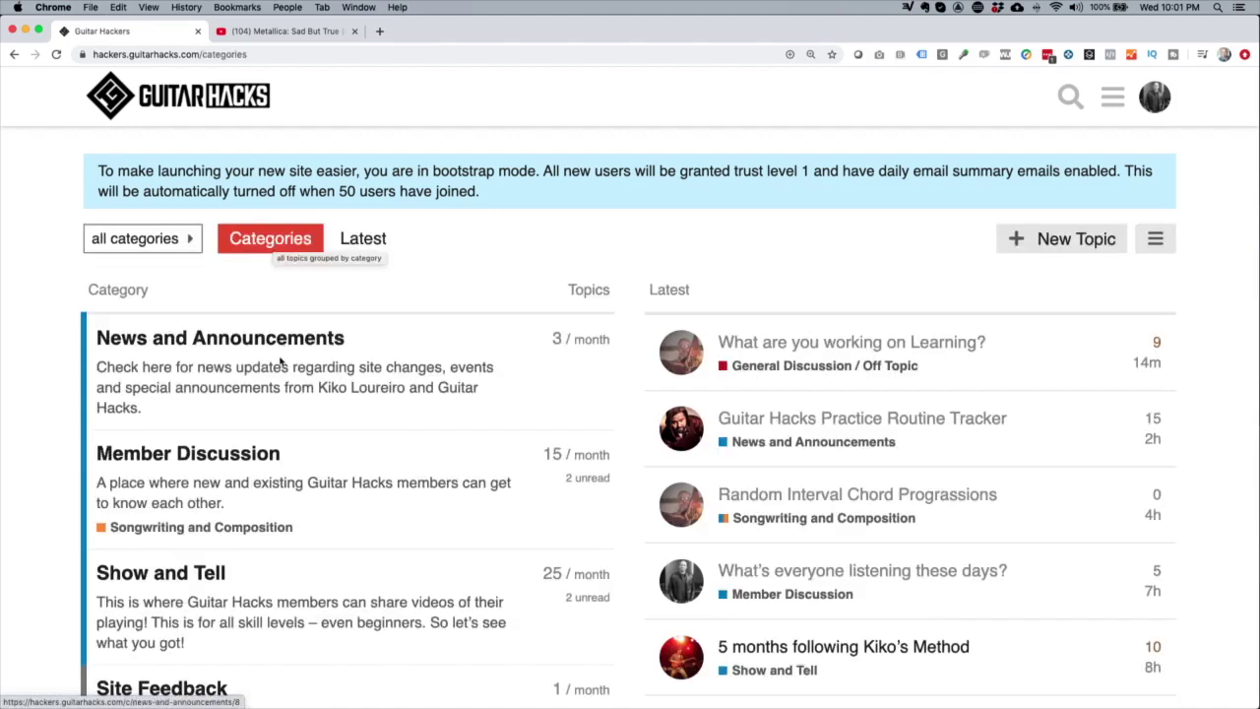
Read the "Hybrid Picking Idea" topic in the Show and Tell category, including its replies, and return to the category's topic list.
click(200, 568)
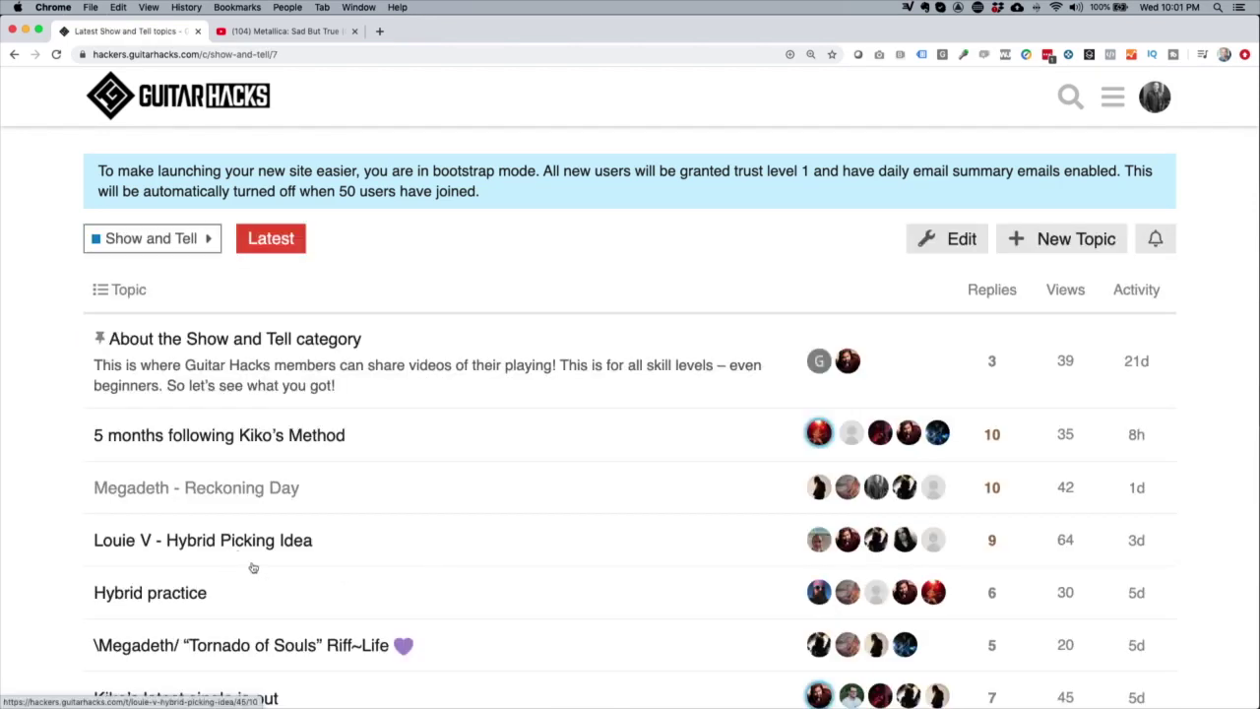
click(193, 550)
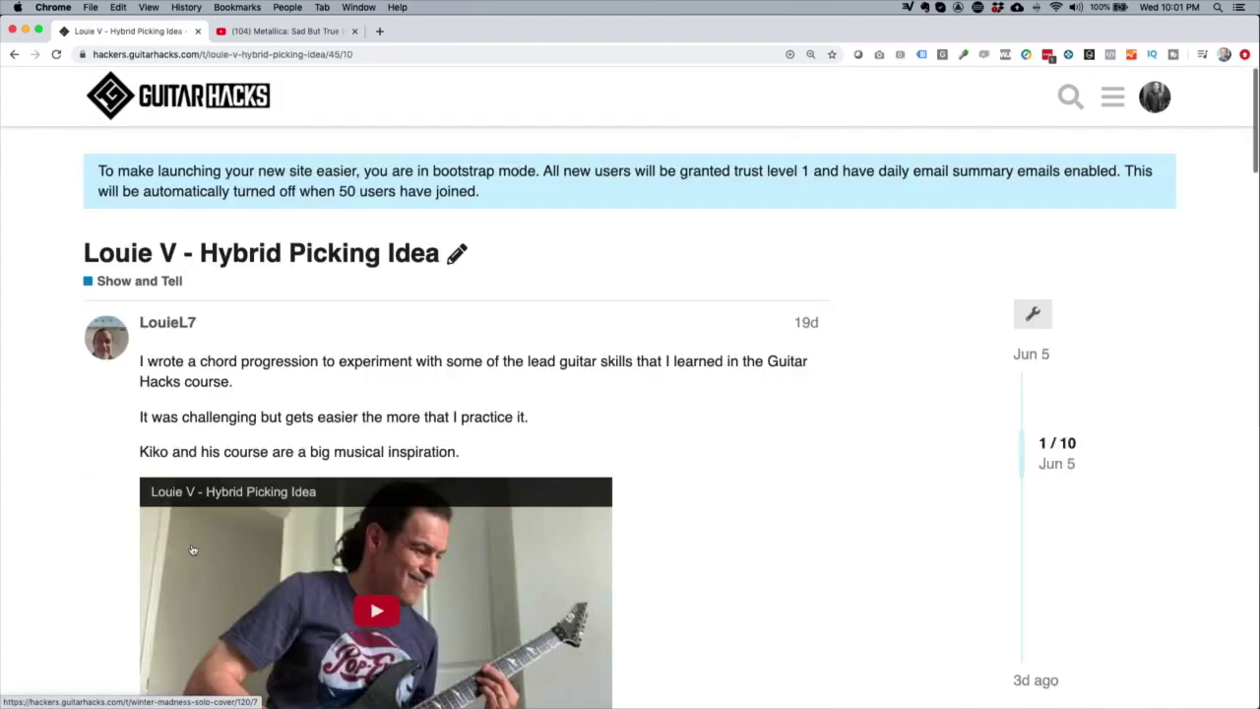
scroll(227, 531, down, 3)
scroll(421, 522, down, 5)
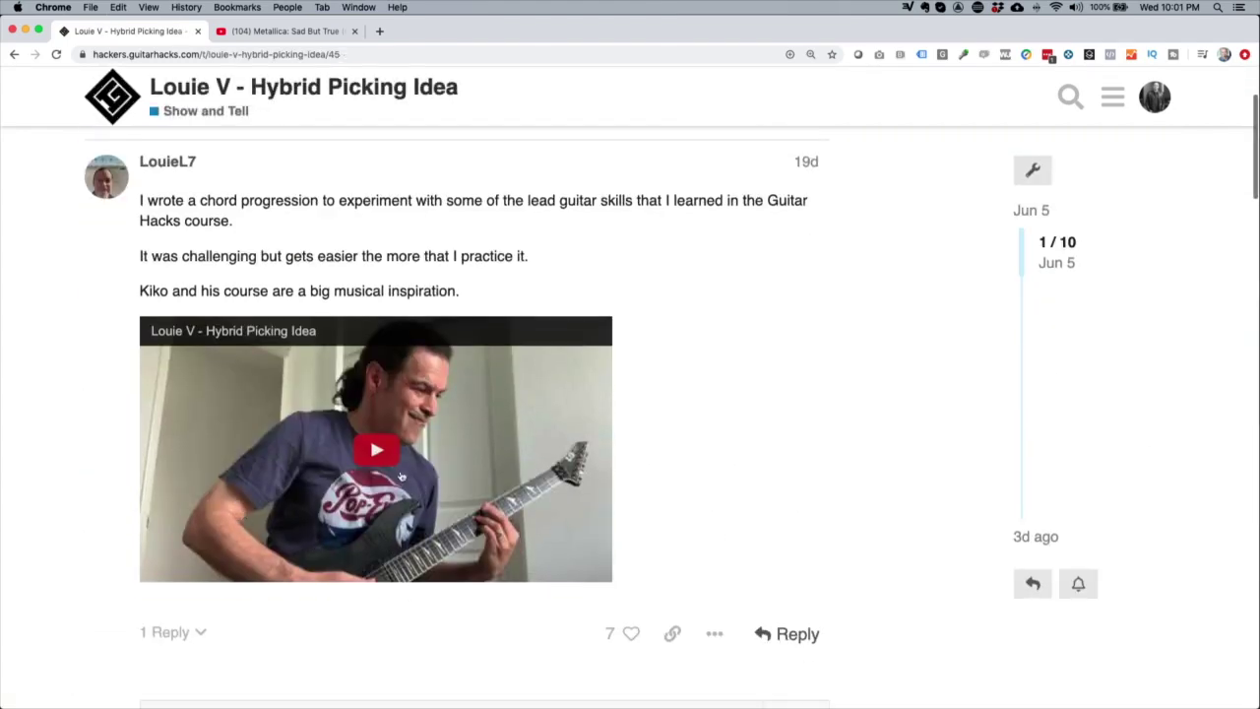
scroll(404, 411, down, 5)
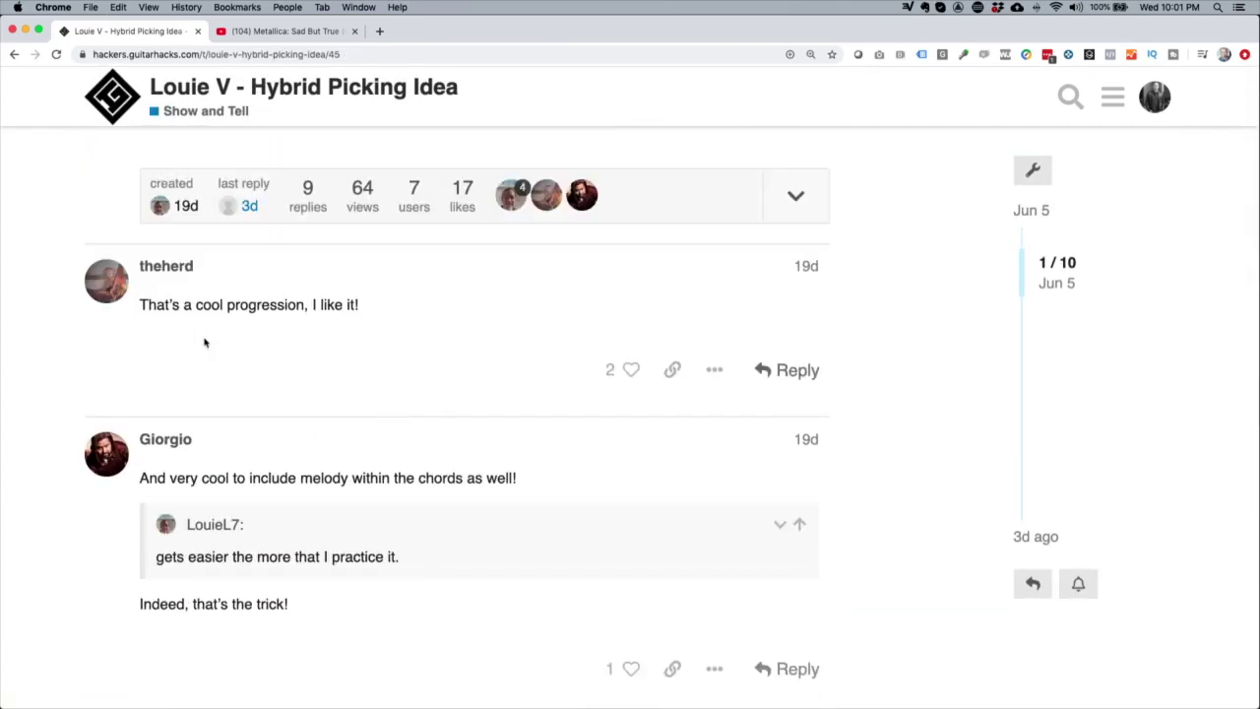
scroll(281, 384, down, 5)
click(13, 55)
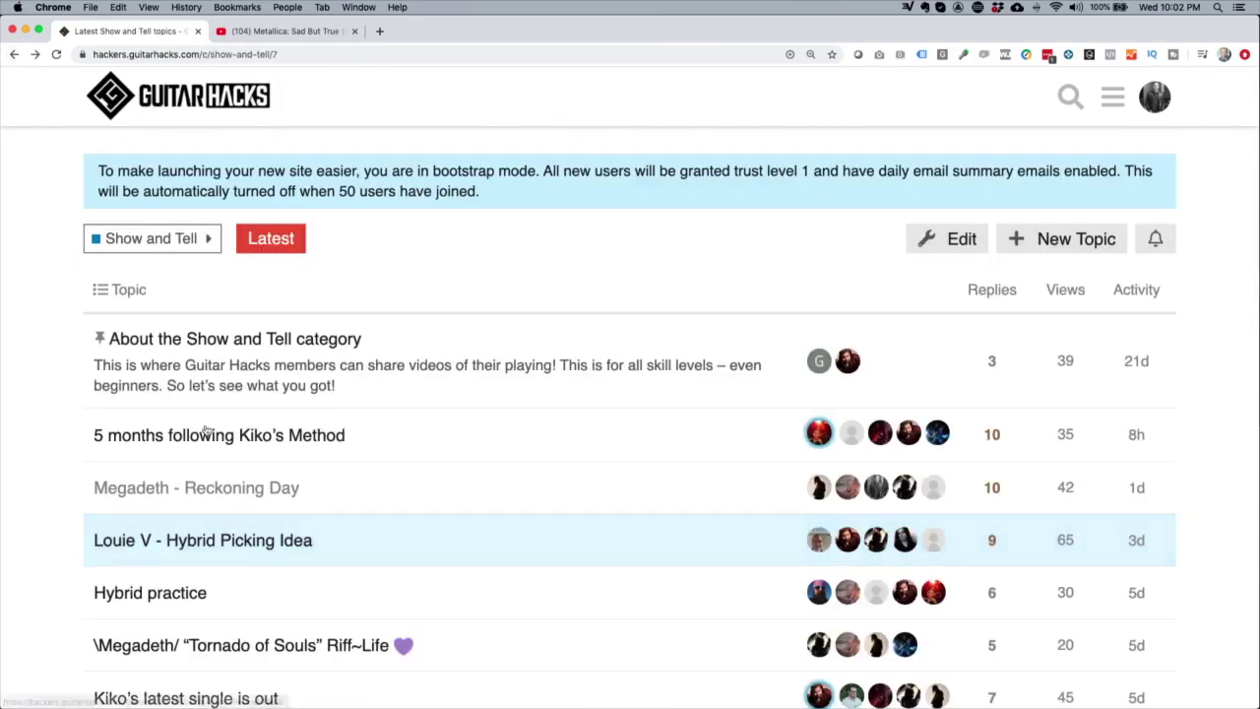
View the "Megadeth - Reckoning Day" topic's opening video post and replies, and return to the Show and Tell topic list.
click(230, 494)
scroll(247, 535, up, 20)
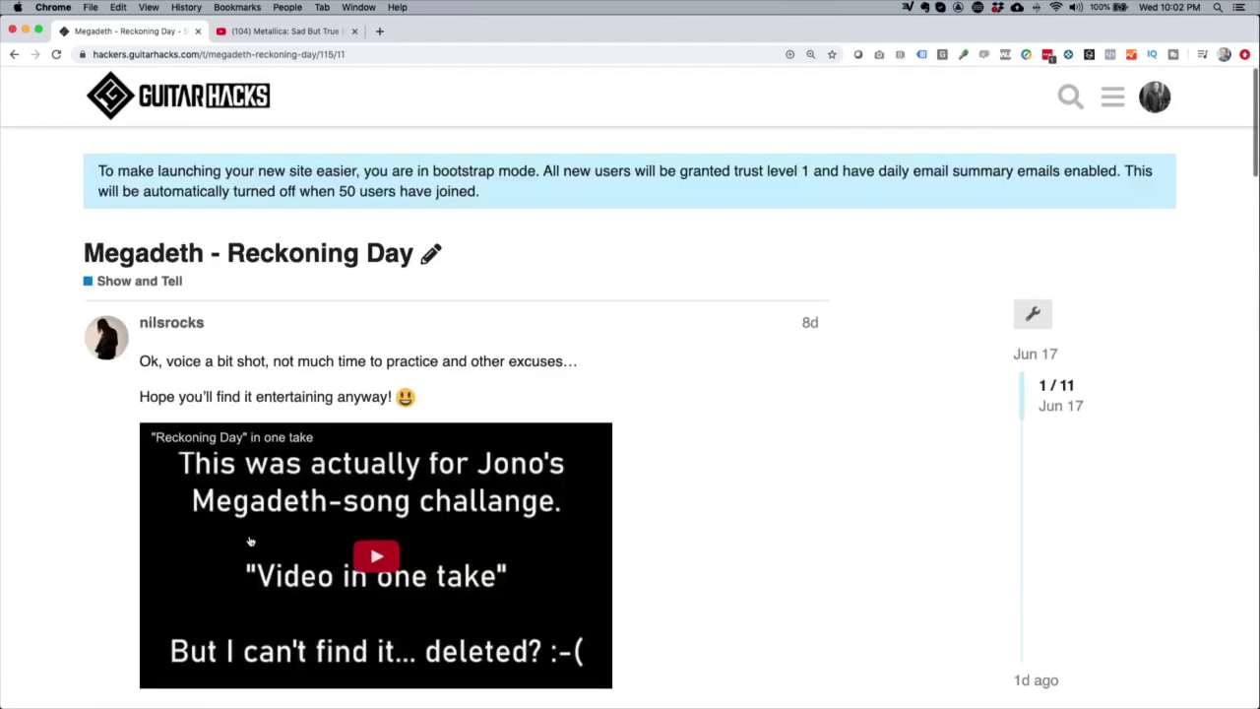
scroll(582, 545, down, 3)
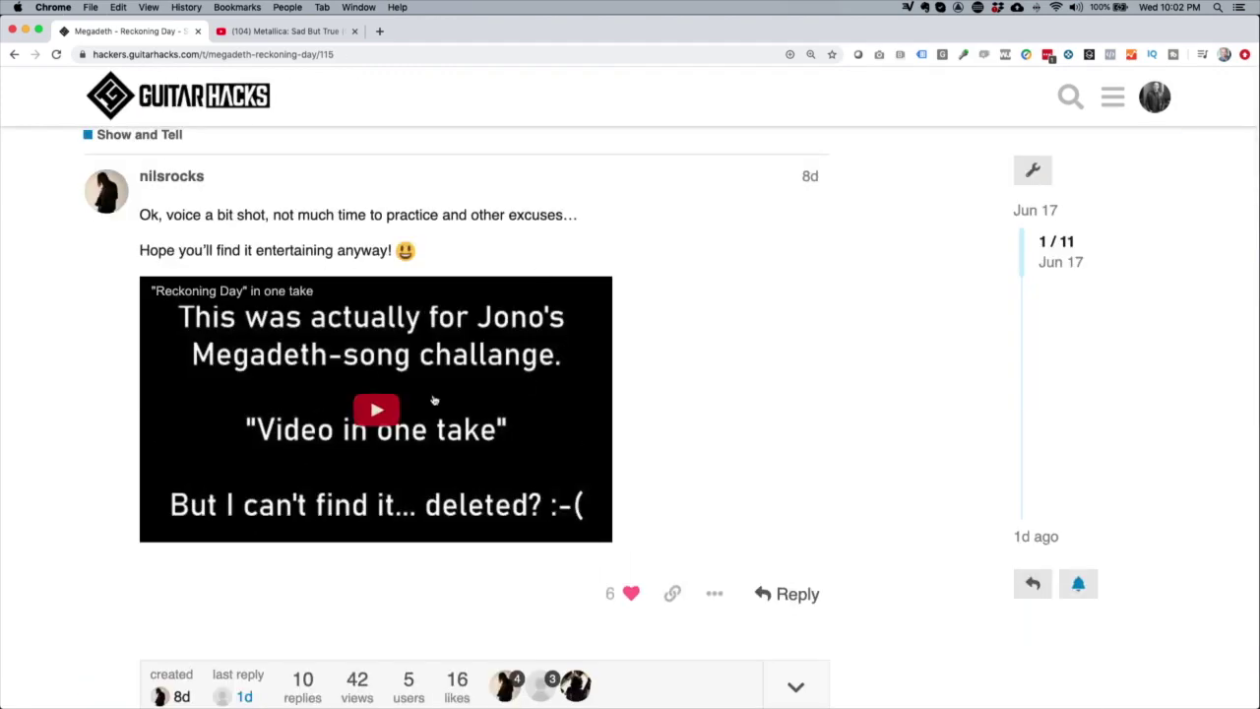
scroll(416, 512, down, 10)
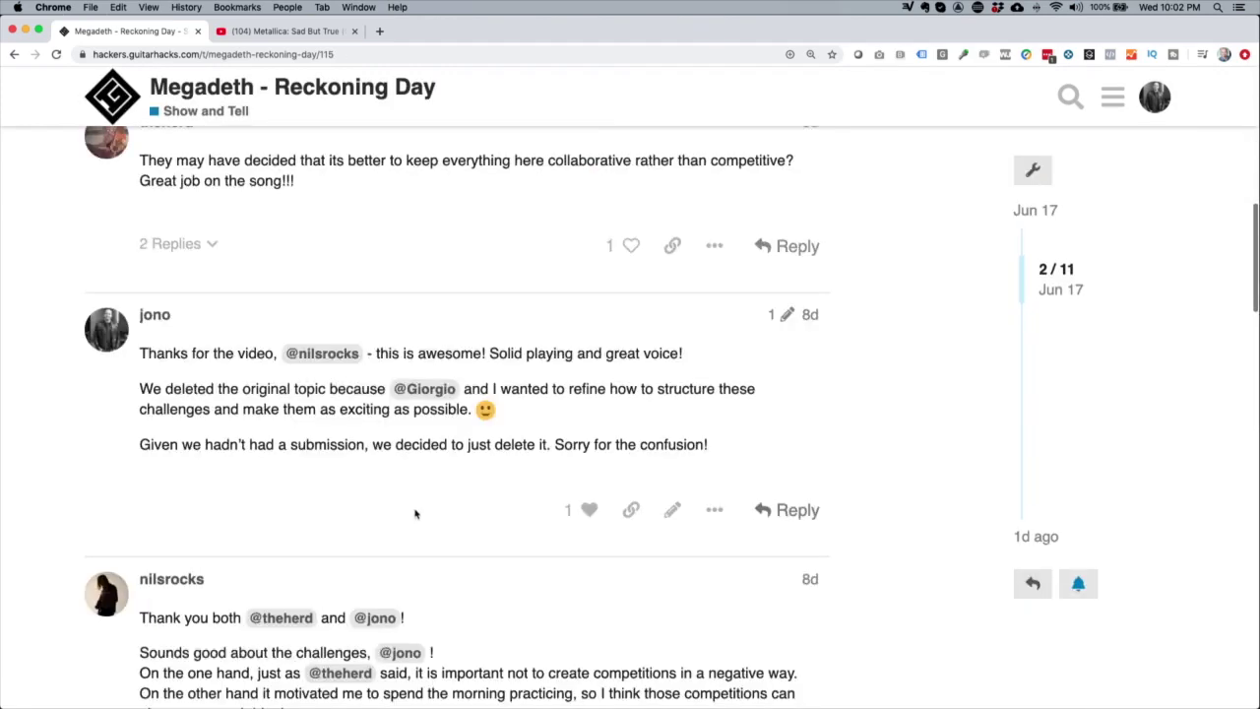
scroll(416, 512, up, 10)
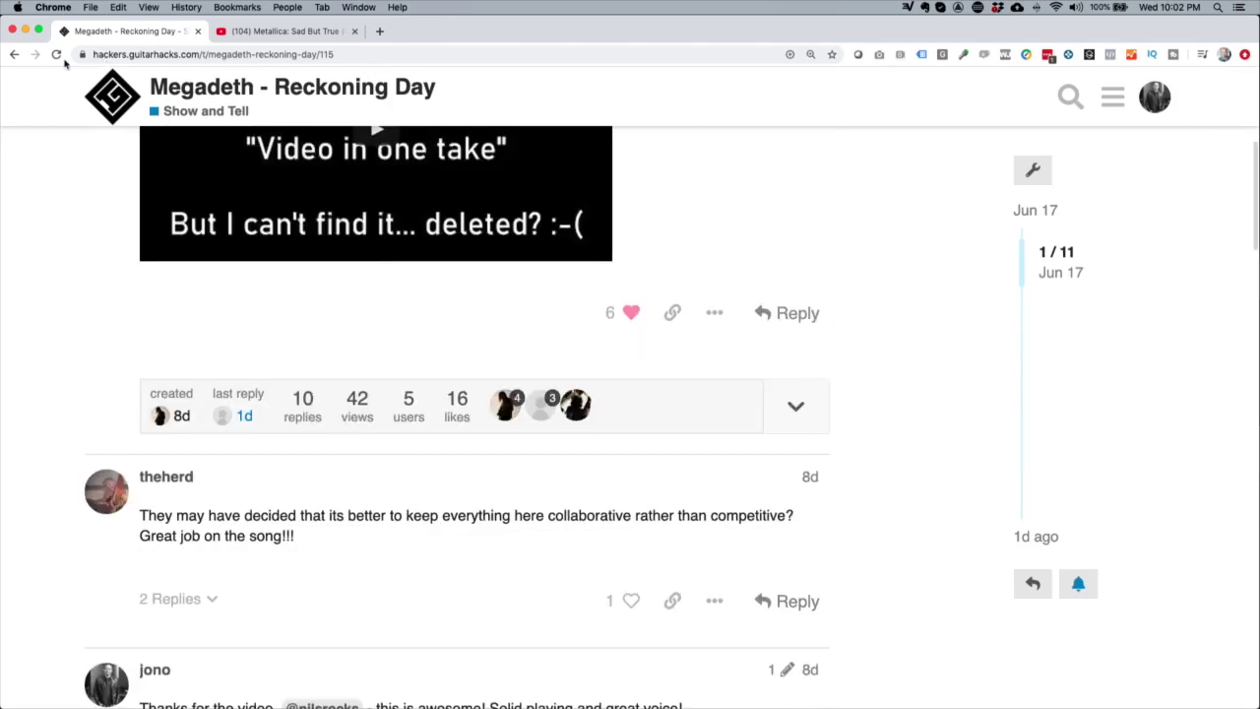
click(14, 54)
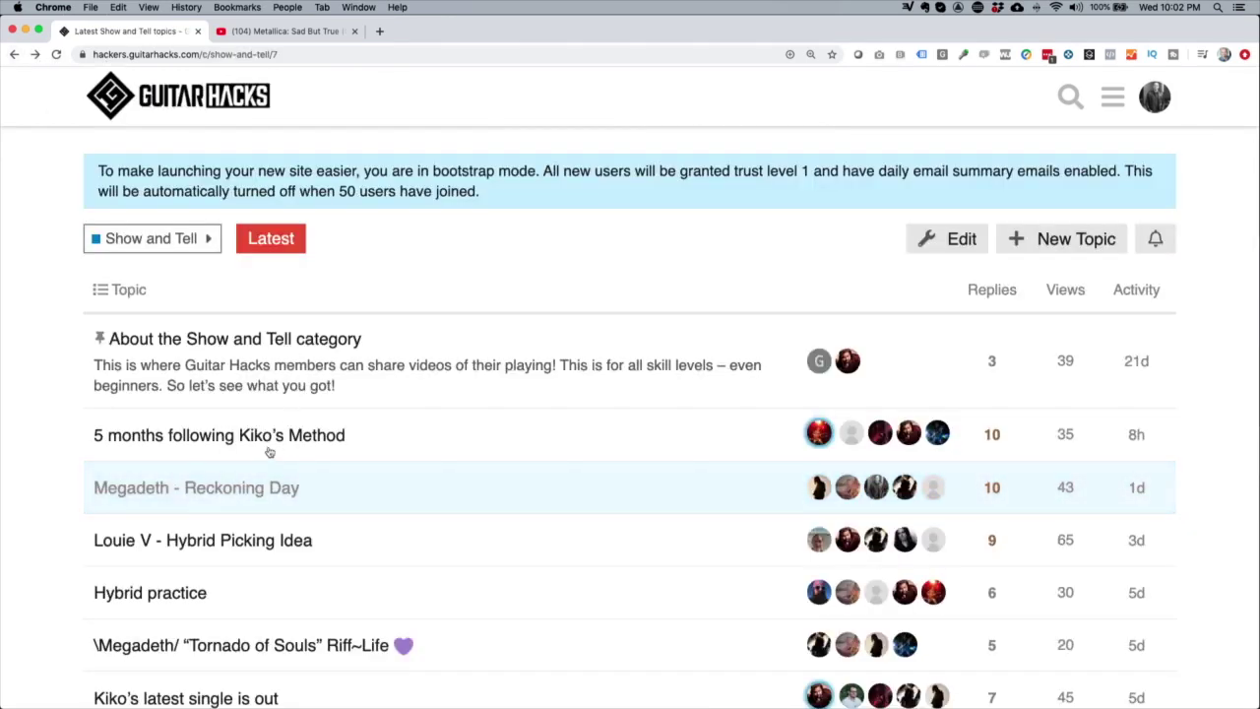
View the "Guitar Hacks Practice Routine Tracker" topic in News and Announcements and return to the forum home page.
click(183, 89)
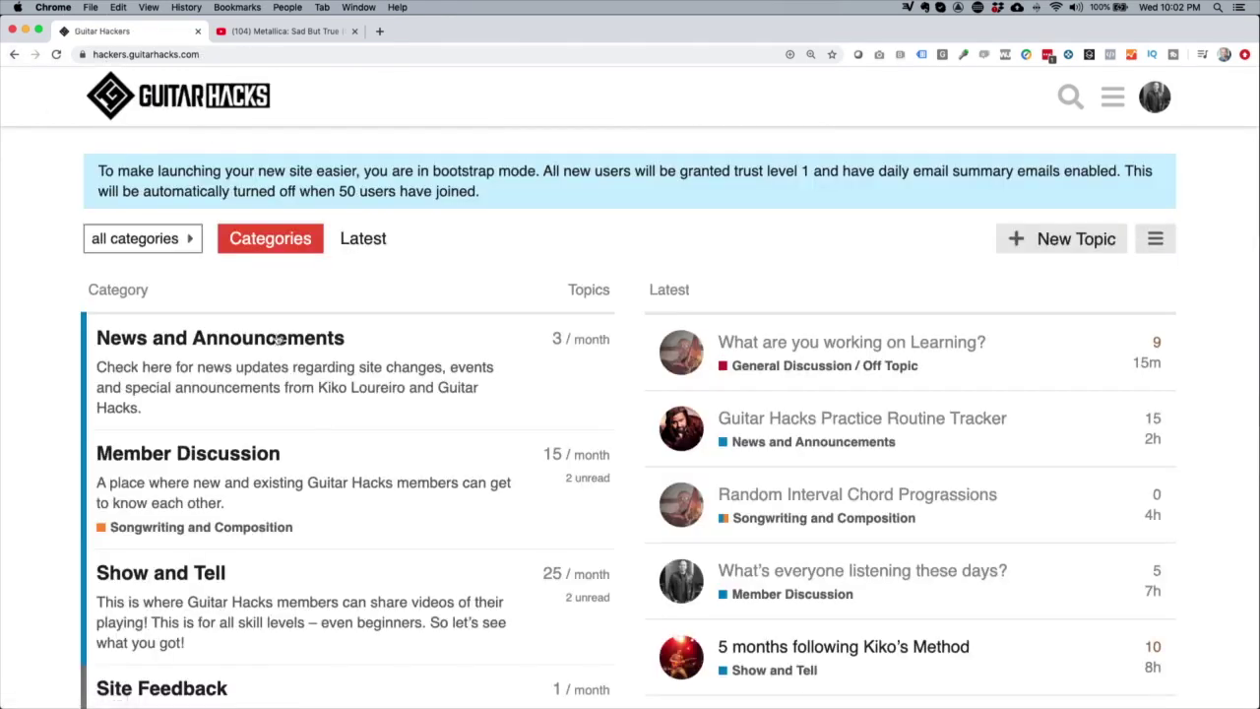
click(276, 337)
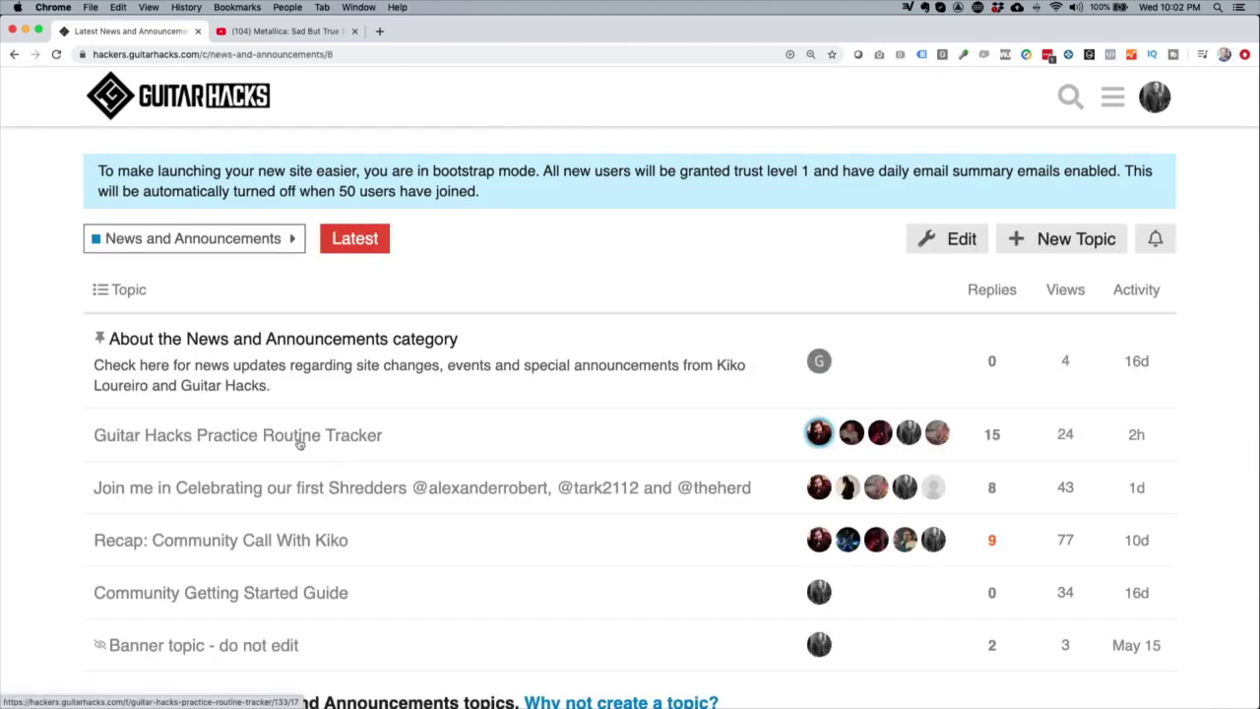
click(300, 444)
scroll(300, 447, up, 10)
scroll(300, 447, up, 15)
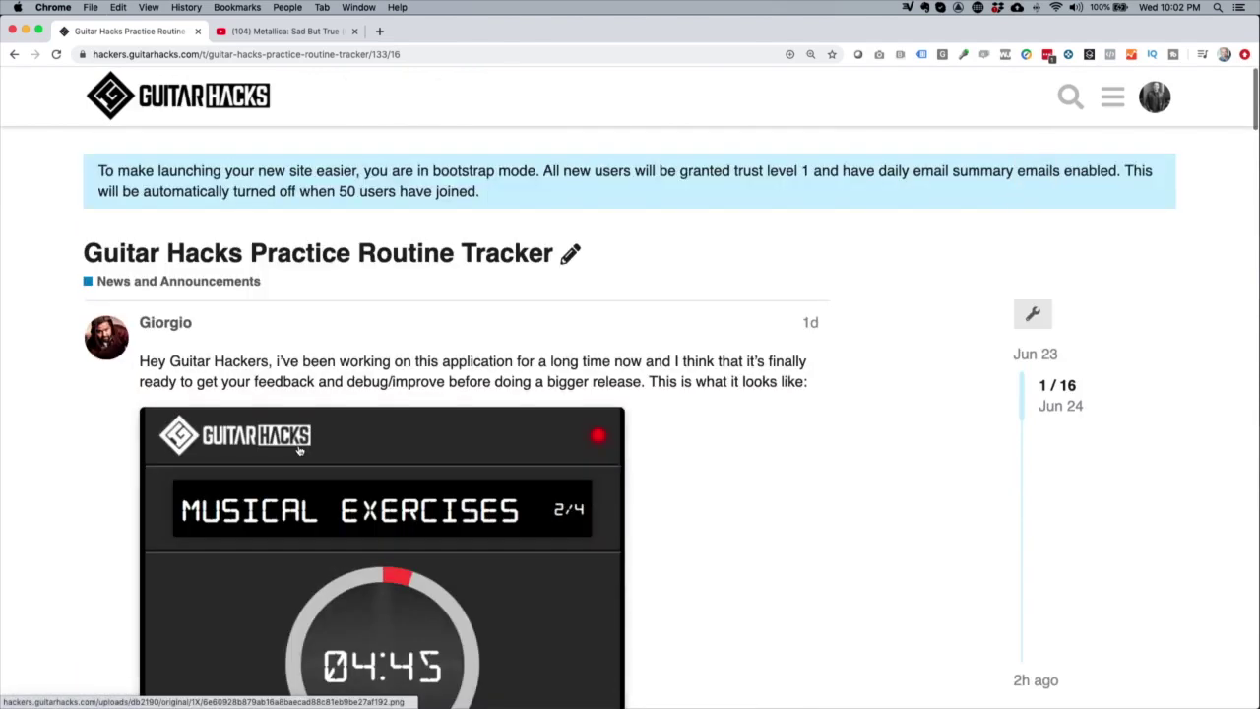
scroll(236, 522, down, 3)
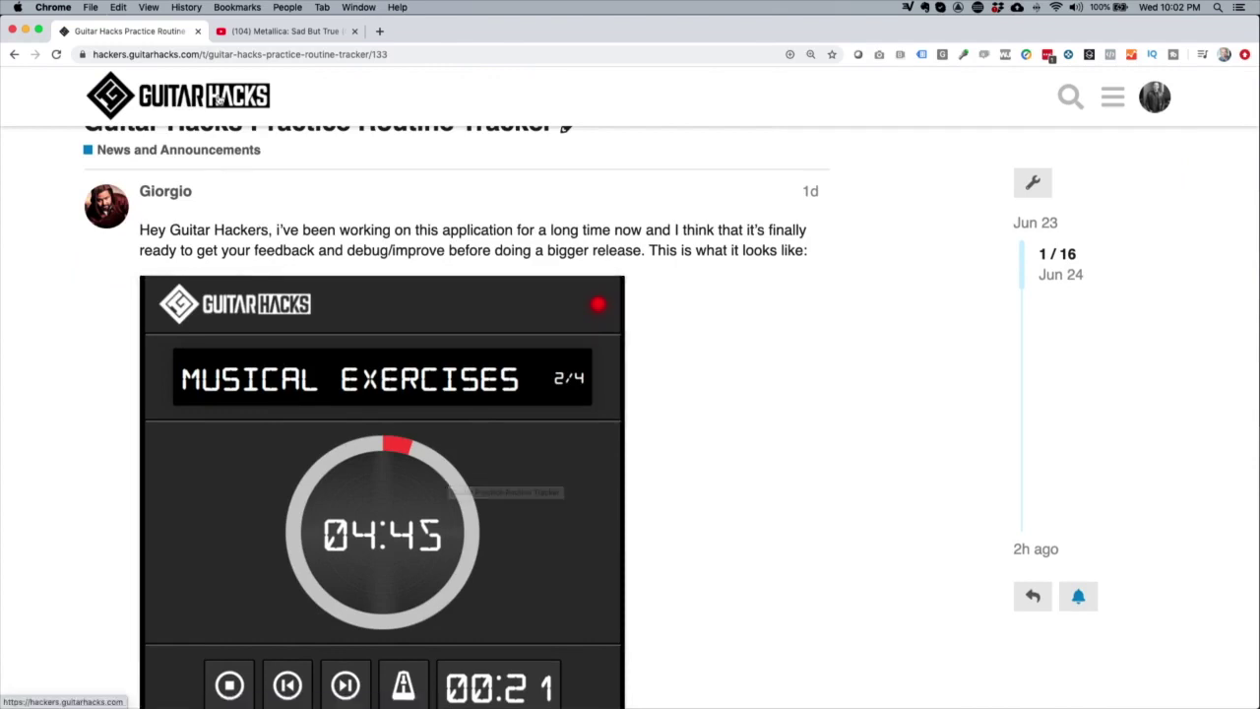
click(177, 96)
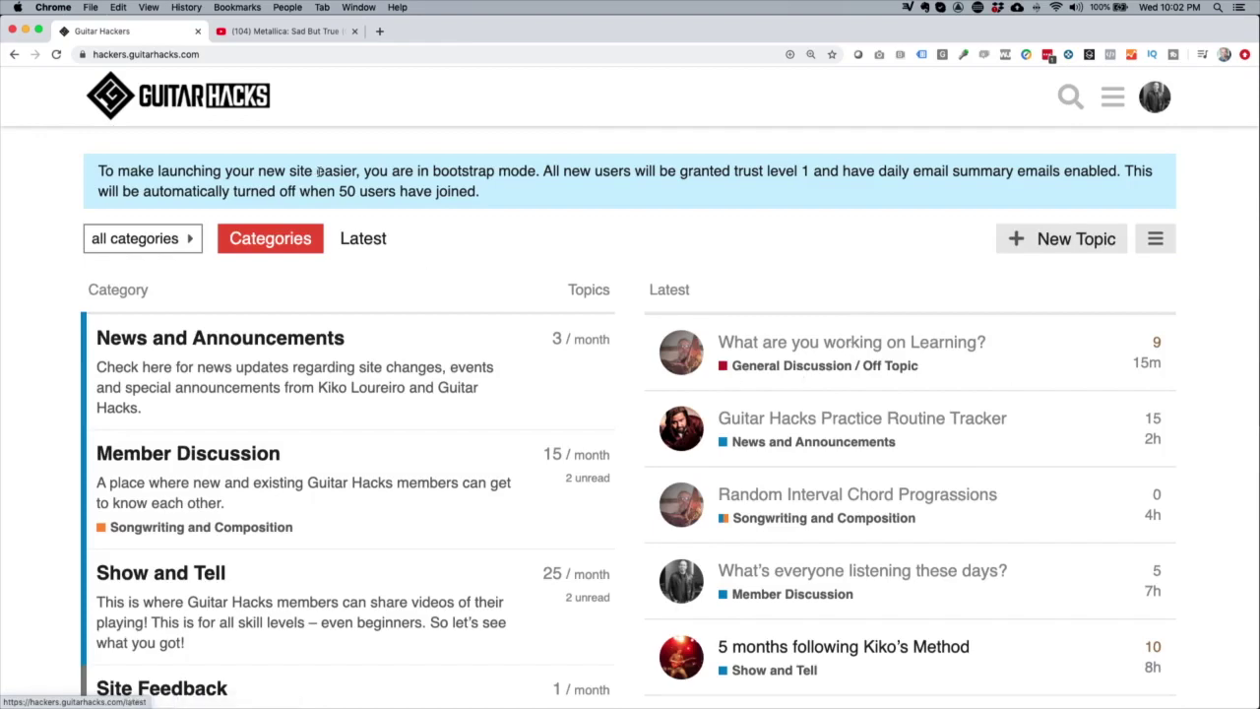
Check the Metallica "Sad But True" video page on YouTube and return to the forum.
click(292, 34)
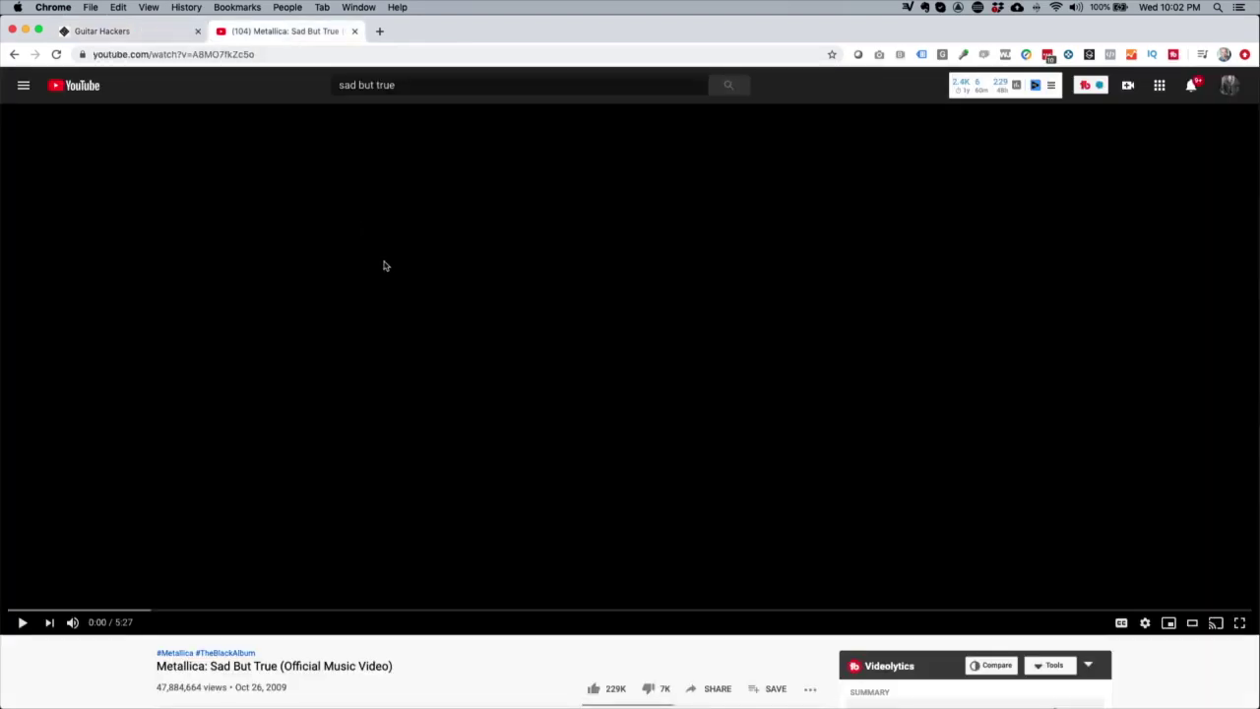
click(139, 35)
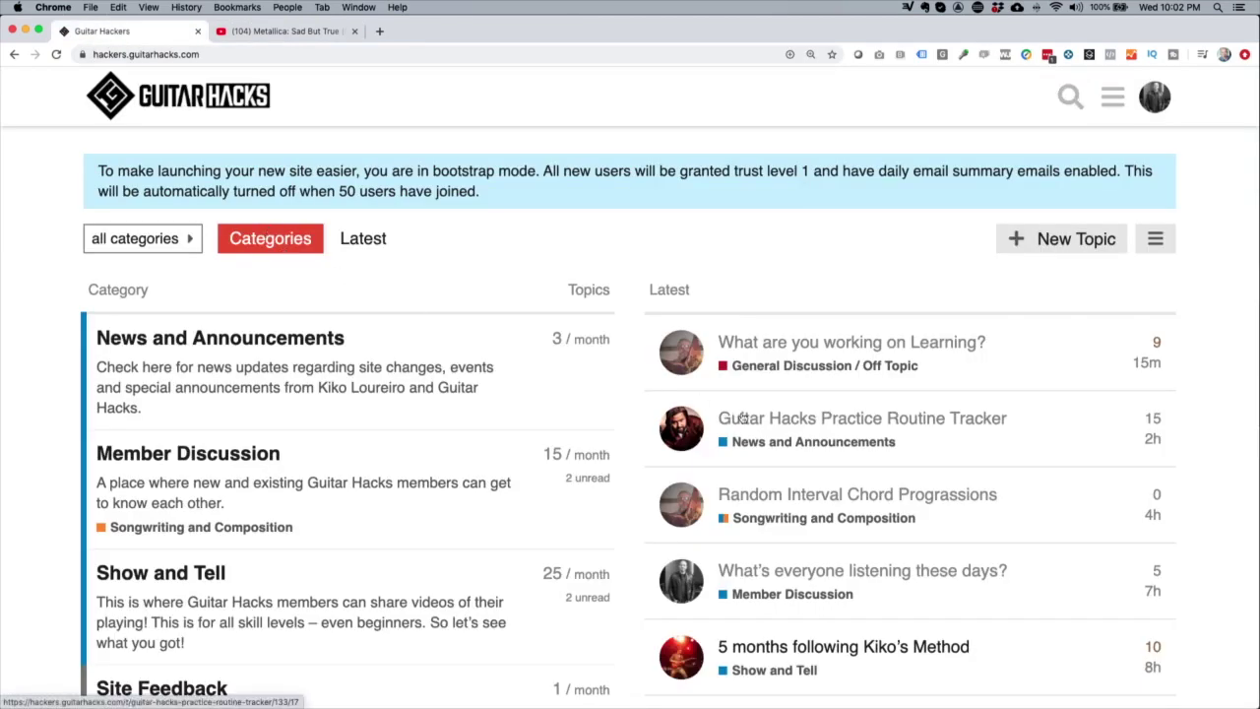
Open the "What are you working on Learning?" topic from its beginning and like the first reply about working on own music.
click(864, 345)
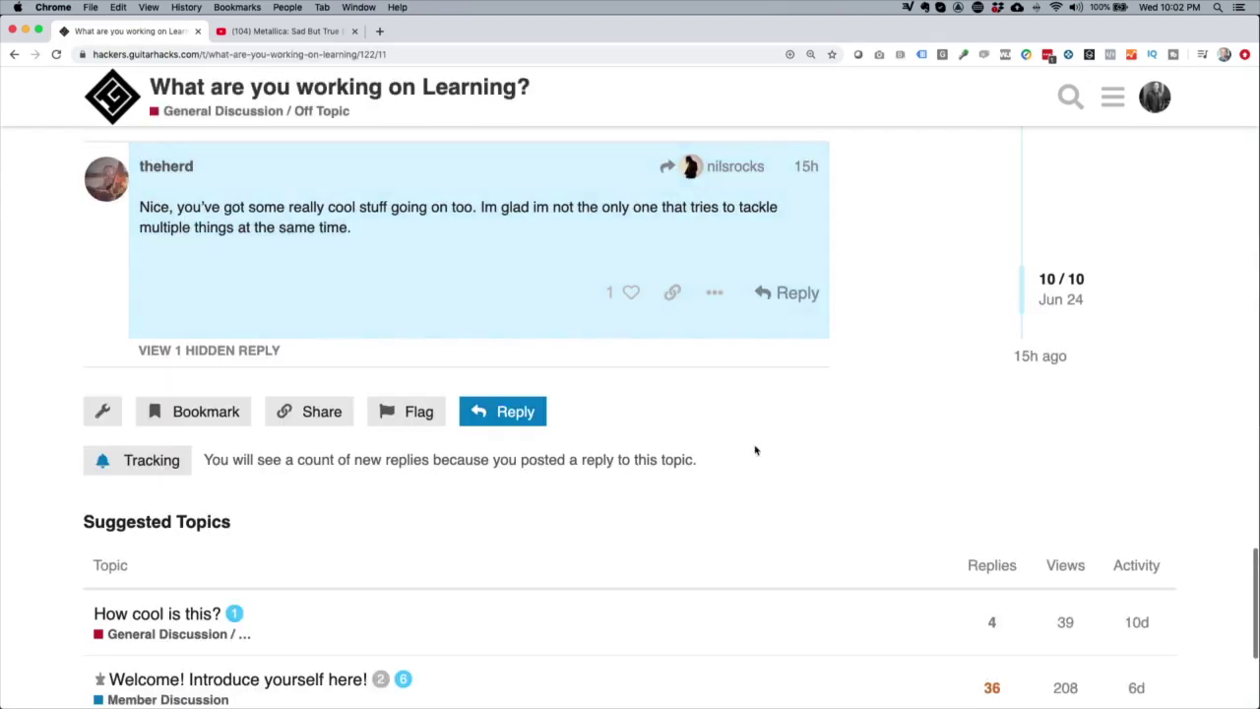
key(Home)
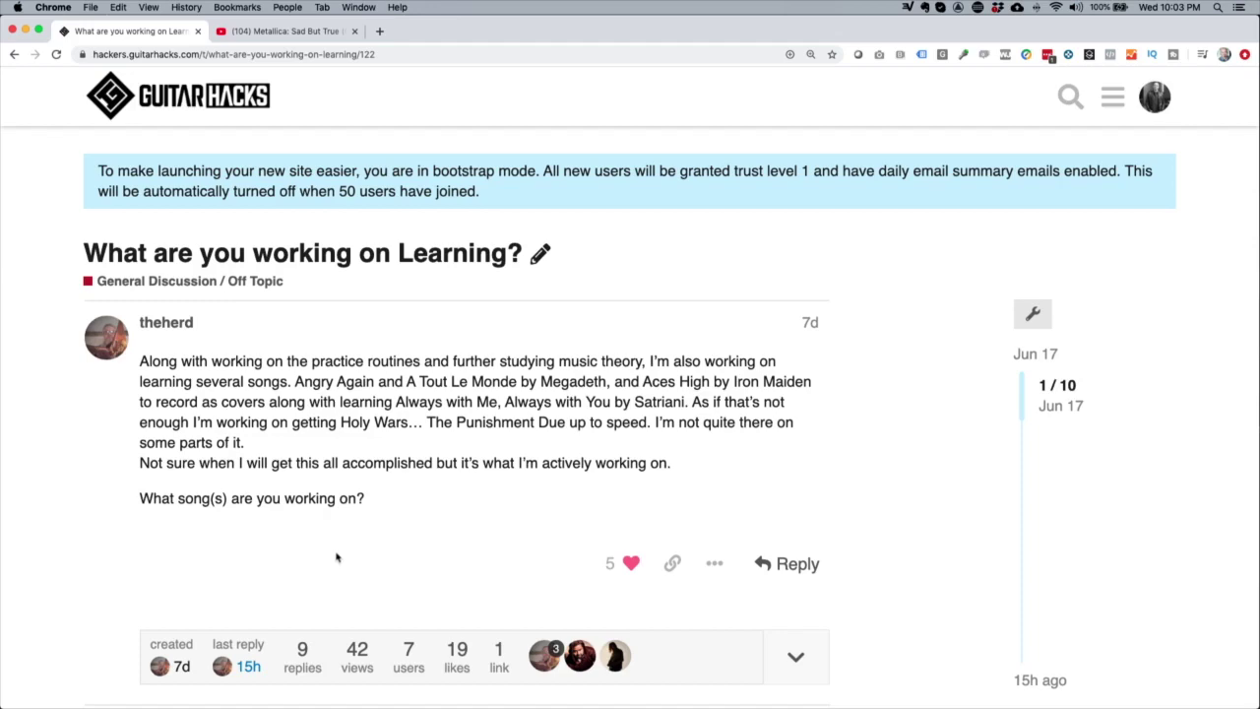
scroll(333, 553, down, 5)
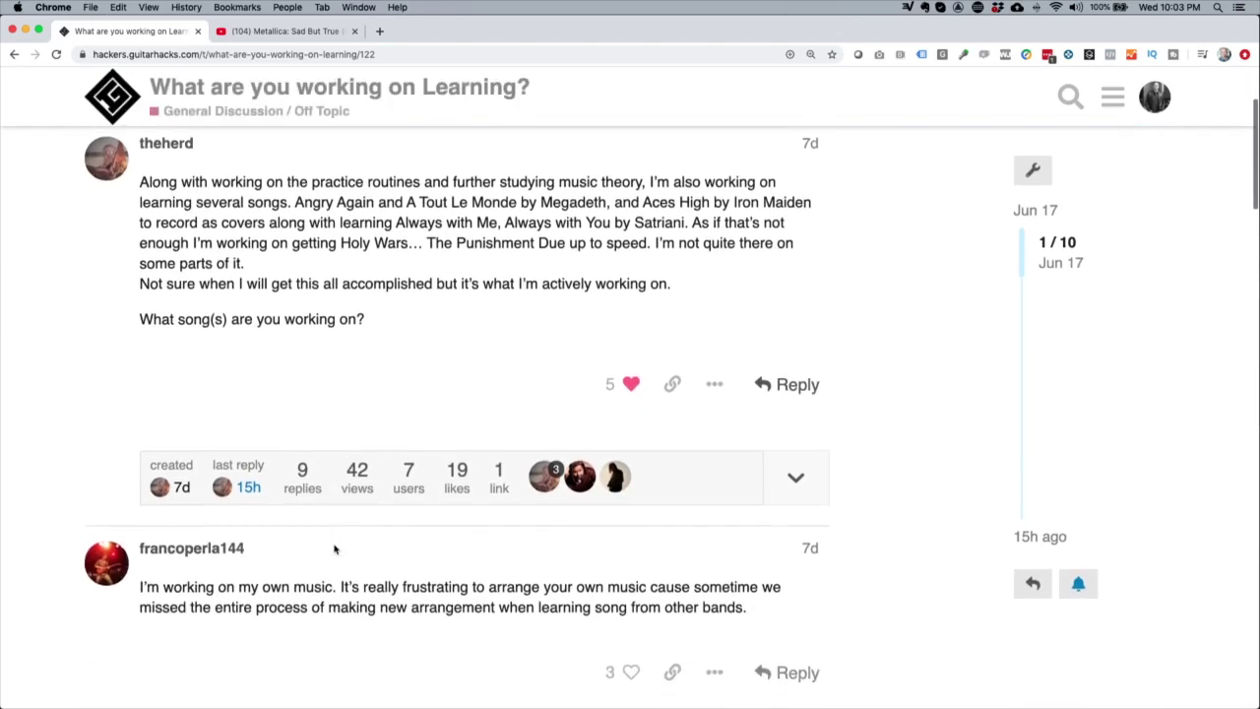
scroll(334, 550, down, 3)
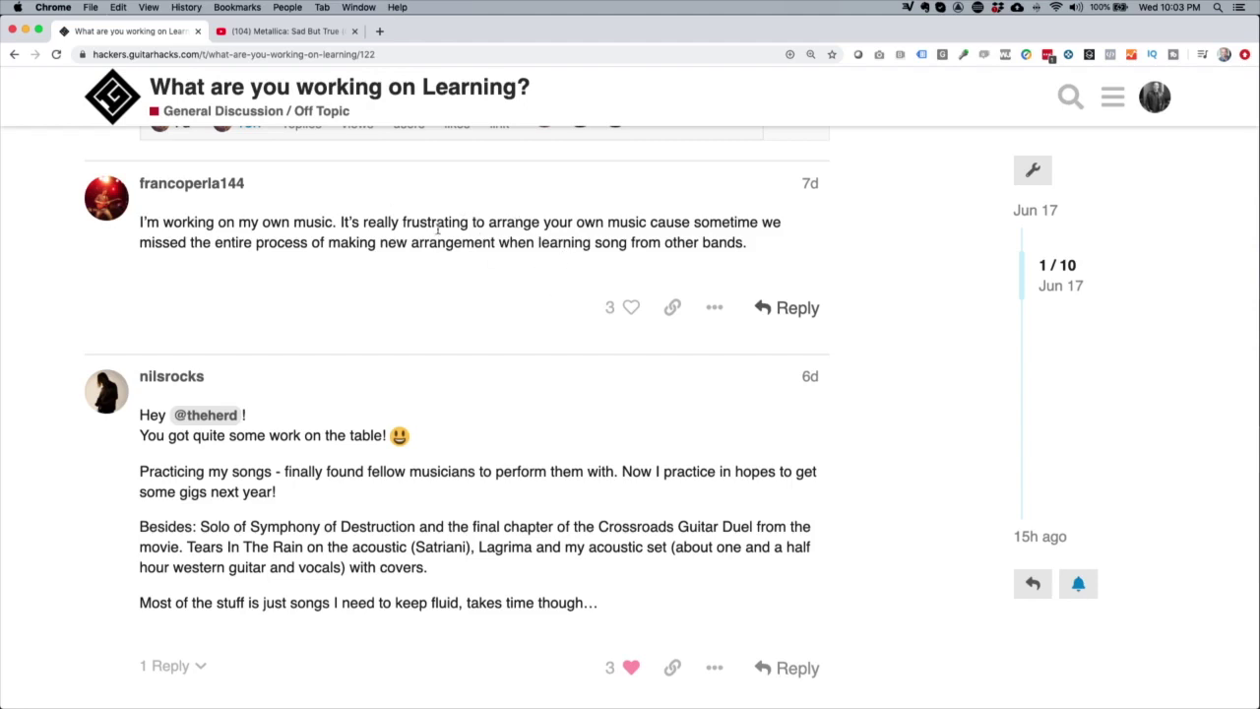
click(631, 308)
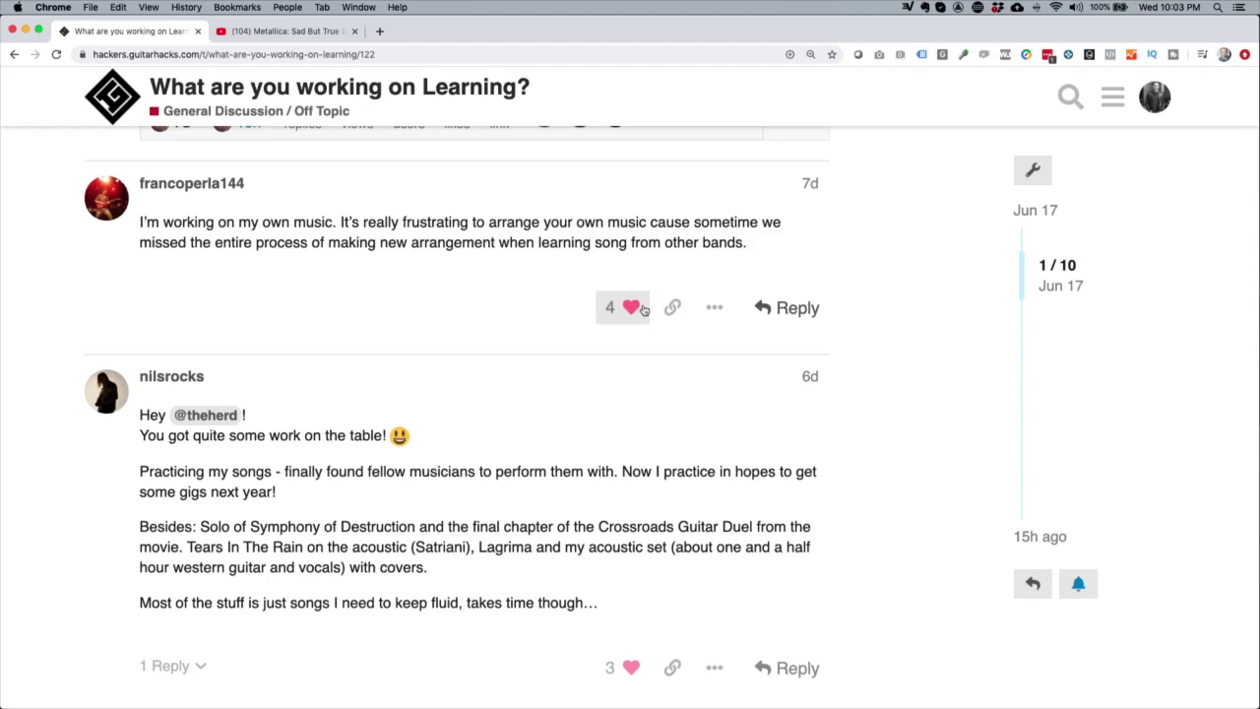
Read through the replies in the "What are you working on Learning?" topic and return to its opening post.
scroll(621, 315, down, 1)
scroll(621, 315, down, 2)
scroll(621, 315, up, 2)
scroll(621, 315, down, 3)
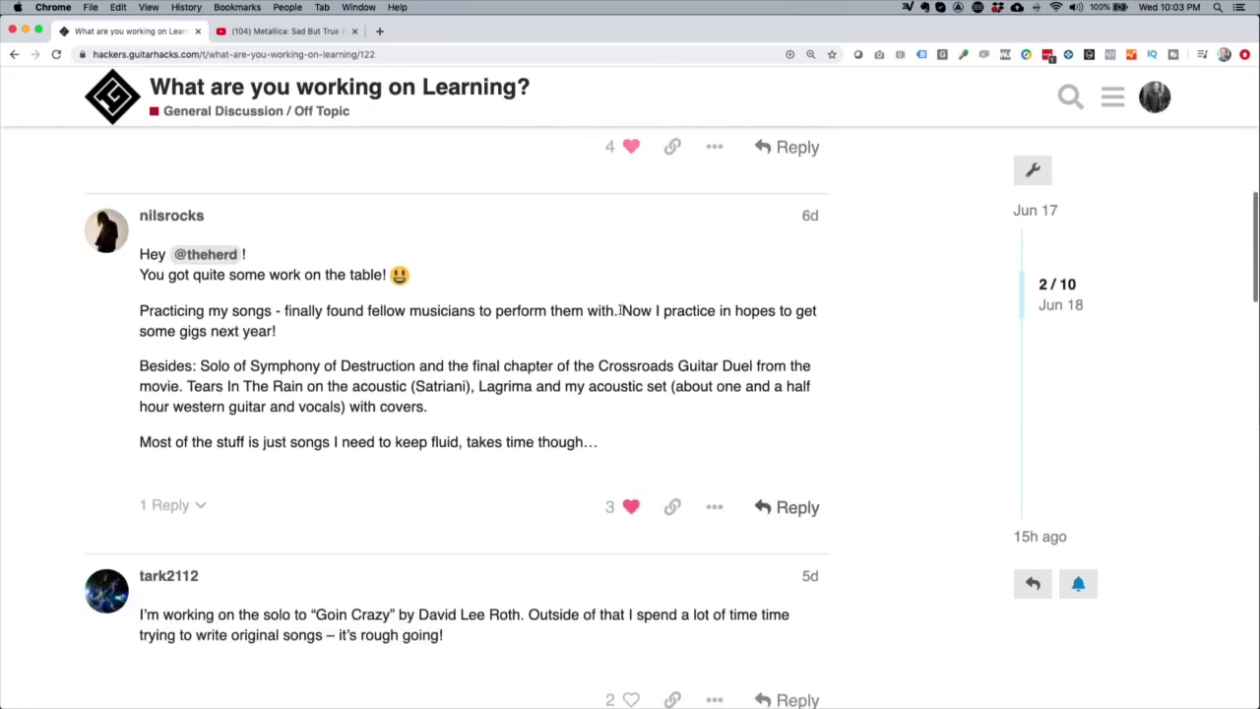
scroll(620, 311, up, 5)
scroll(621, 313, down, 9)
scroll(621, 313, up, 2)
scroll(621, 313, down, 15)
scroll(621, 313, up, 1)
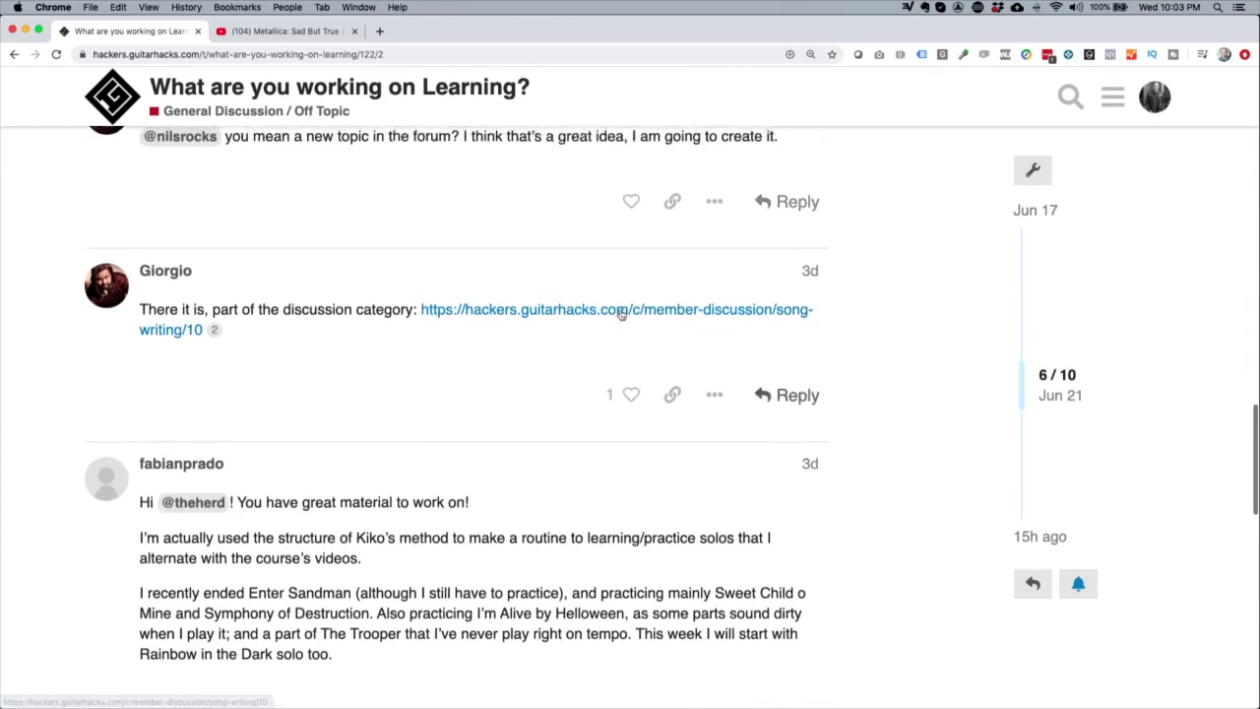
scroll(621, 313, down, 2)
scroll(621, 313, up, 5)
scroll(620, 315, up, 5)
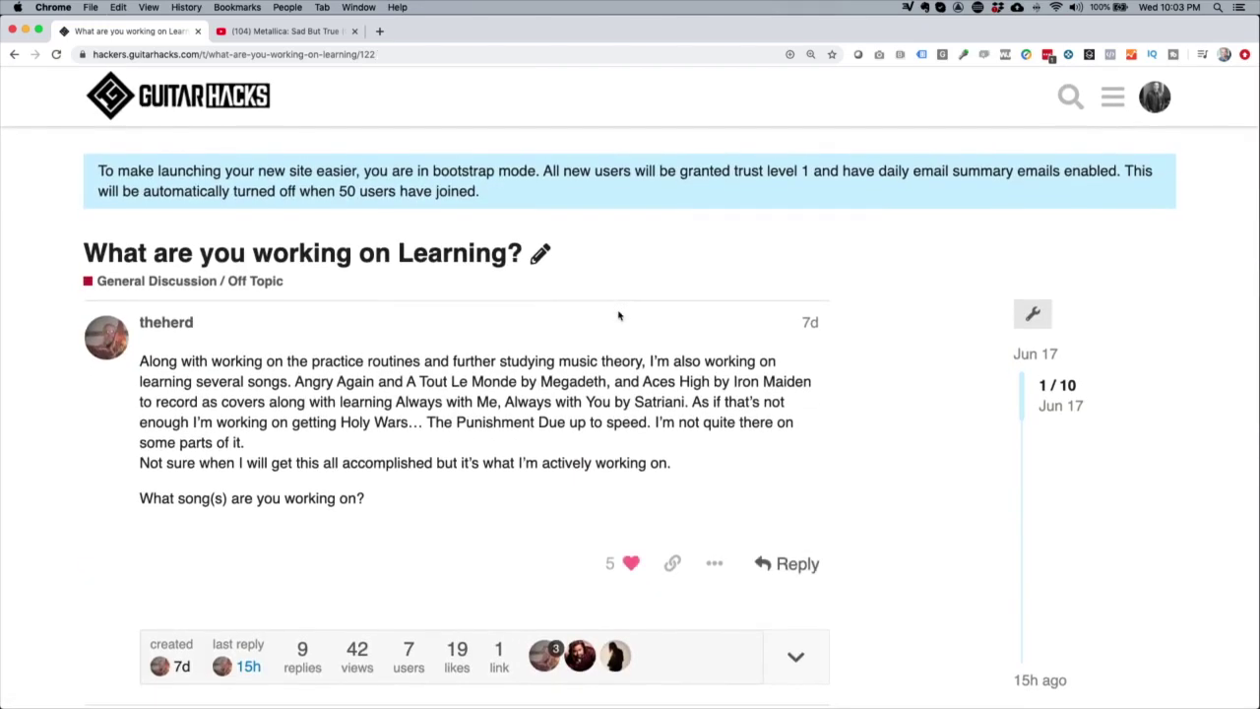
Open the reply editor for the topic's opening post and cancel the reply.
scroll(620, 322, down, 1)
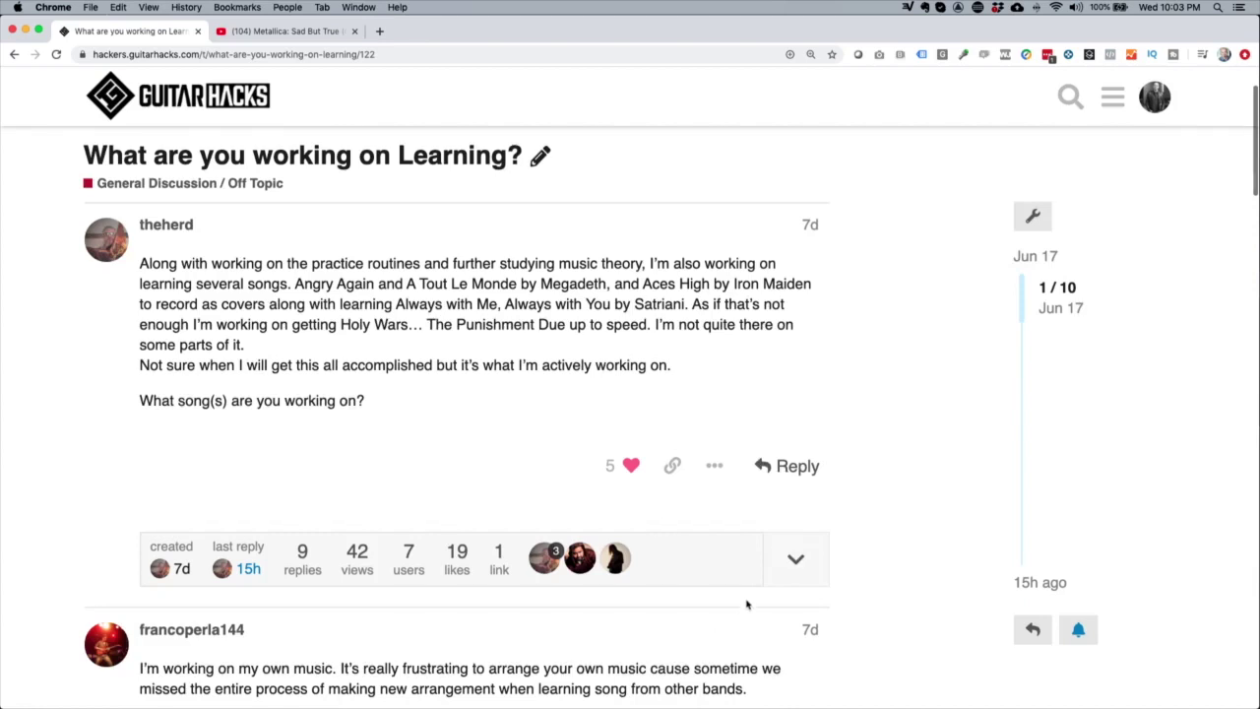
click(796, 467)
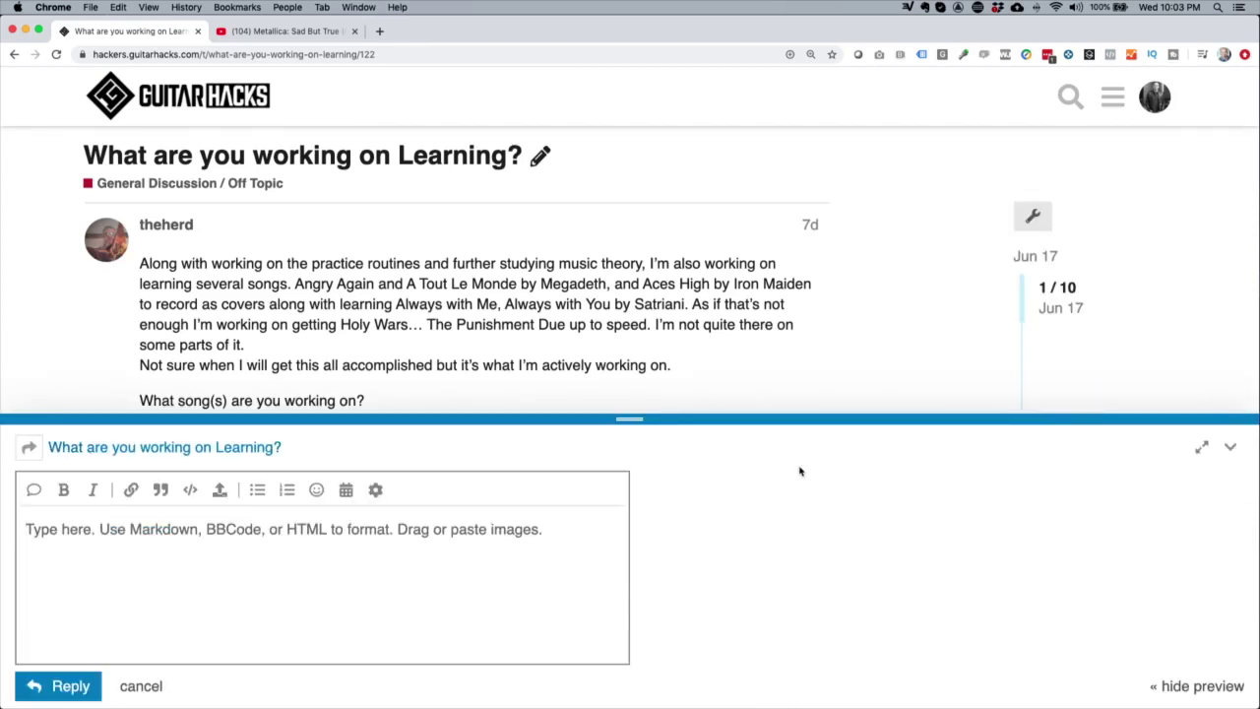
click(139, 688)
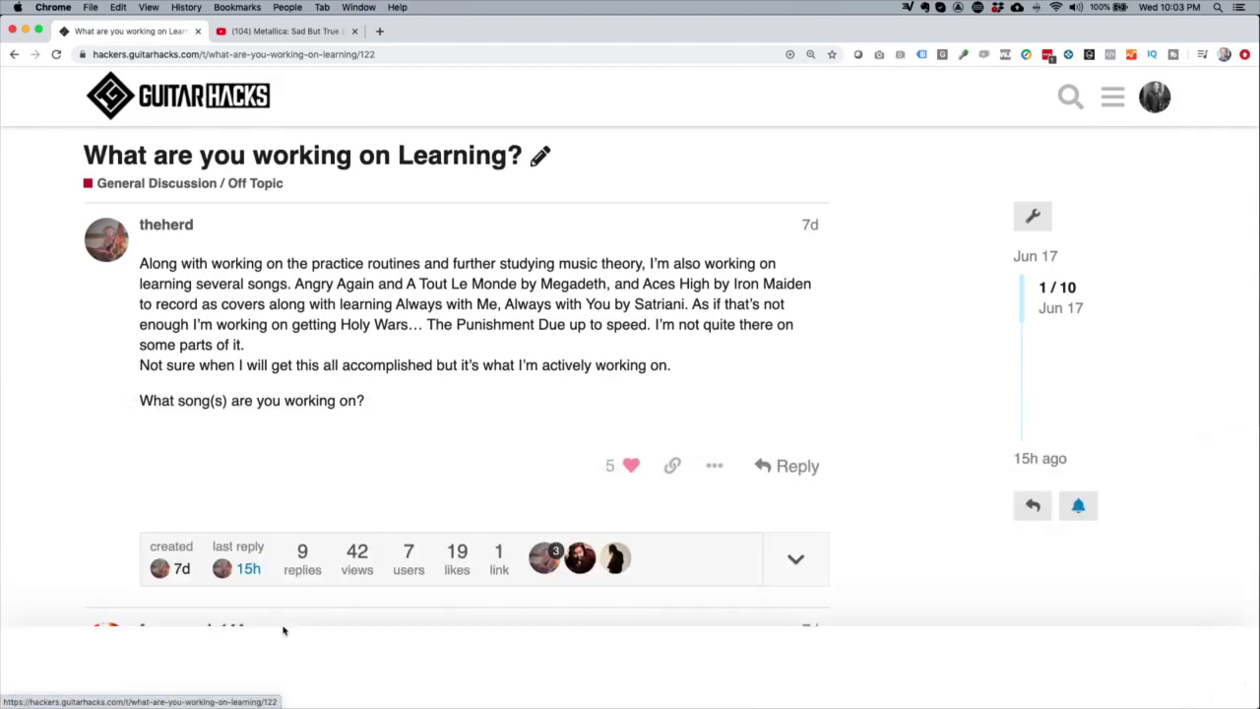
Open the reply editor for the post about the "Goin Crazy" solo and cancel the reply.
scroll(431, 343, down, 1)
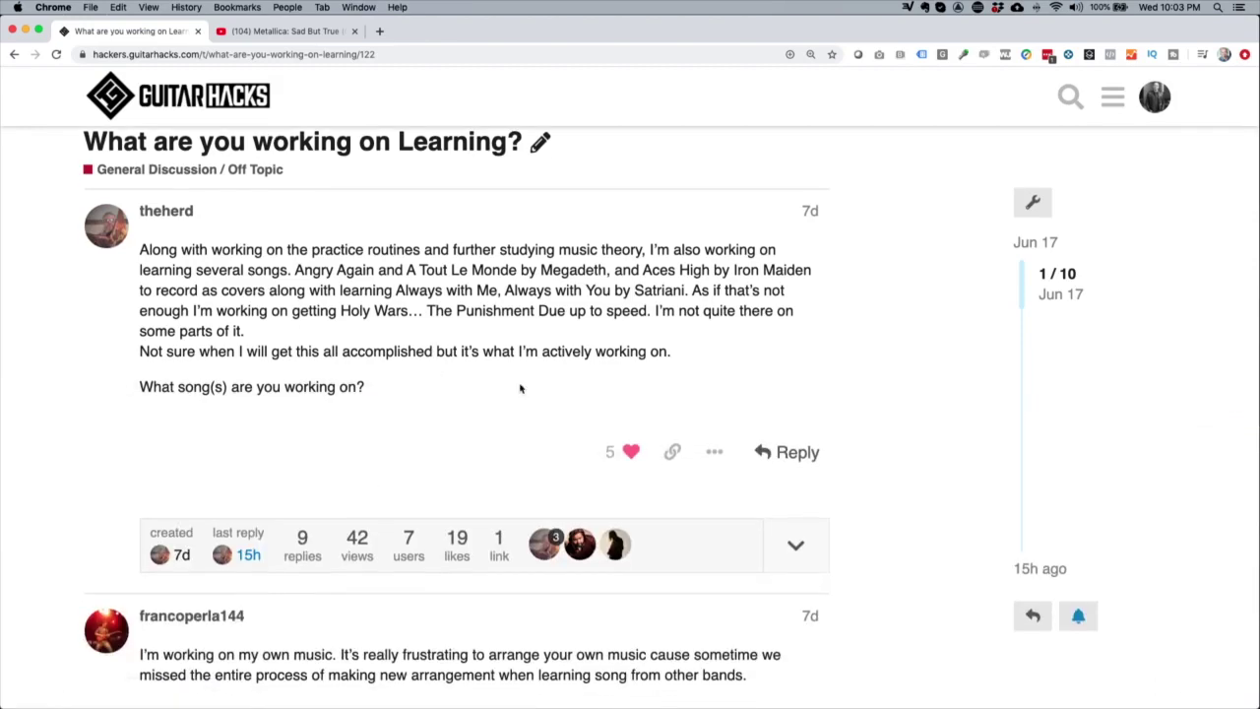
scroll(497, 349, down, 7)
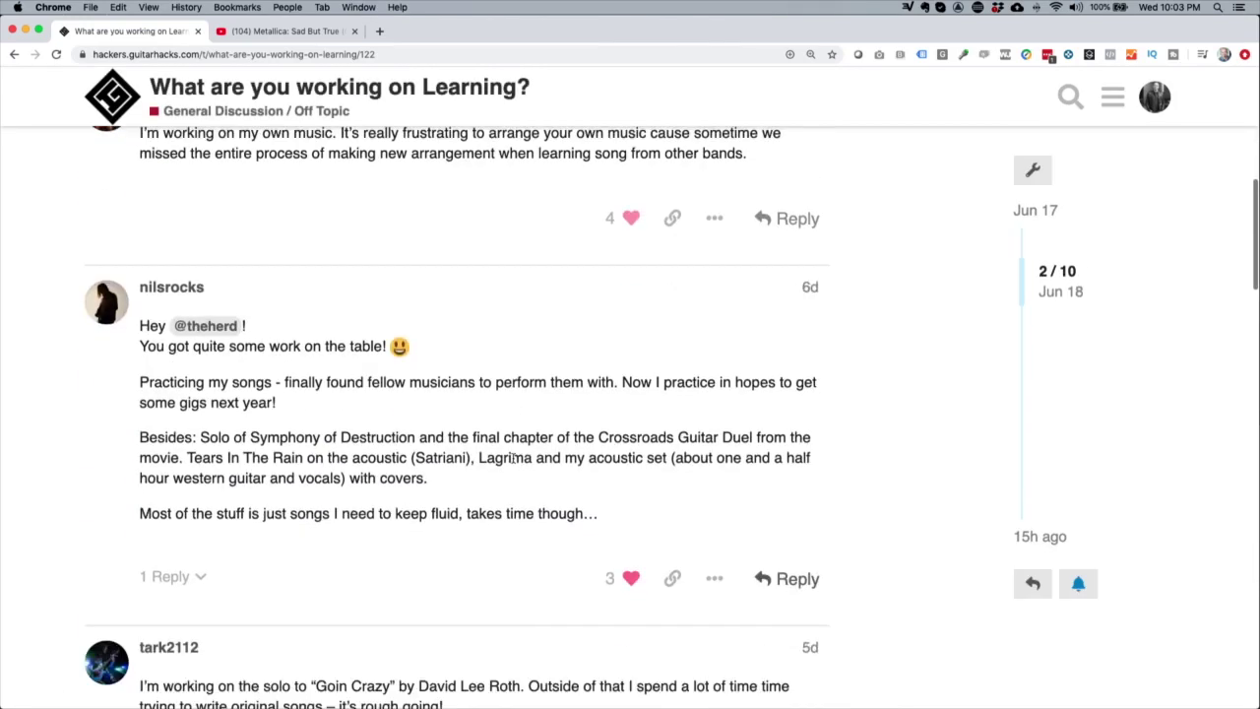
scroll(513, 463, down, 4)
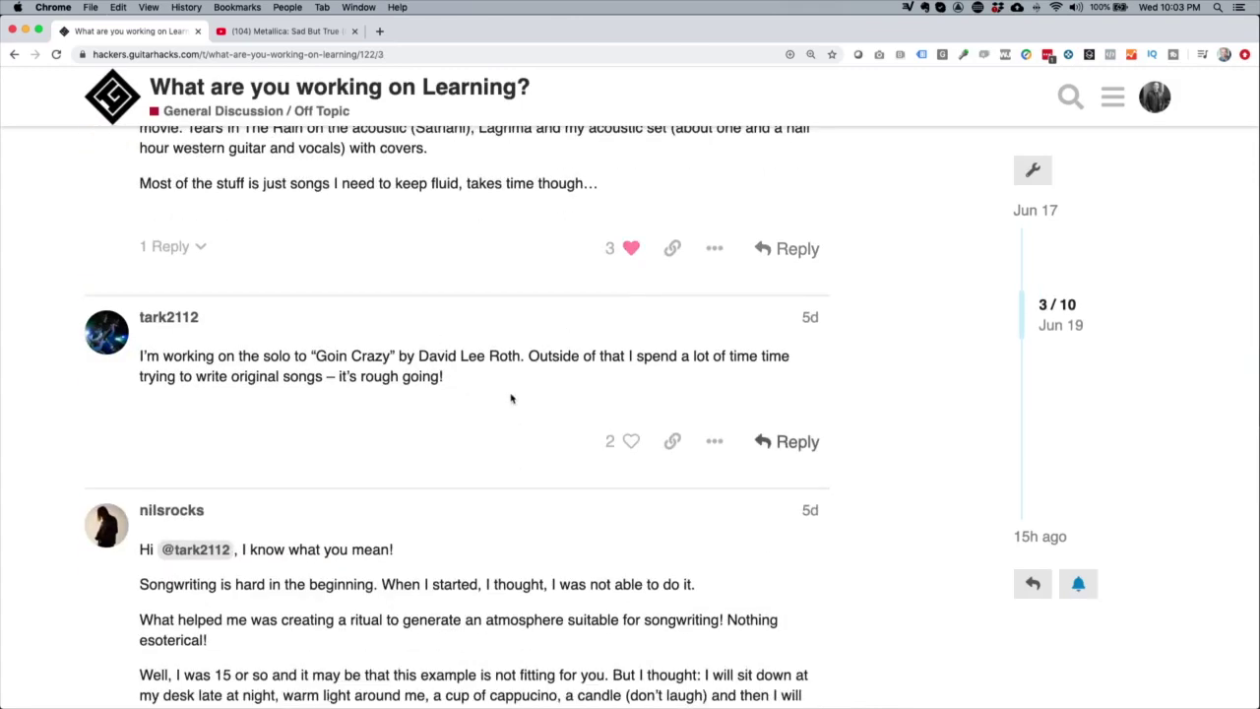
click(792, 442)
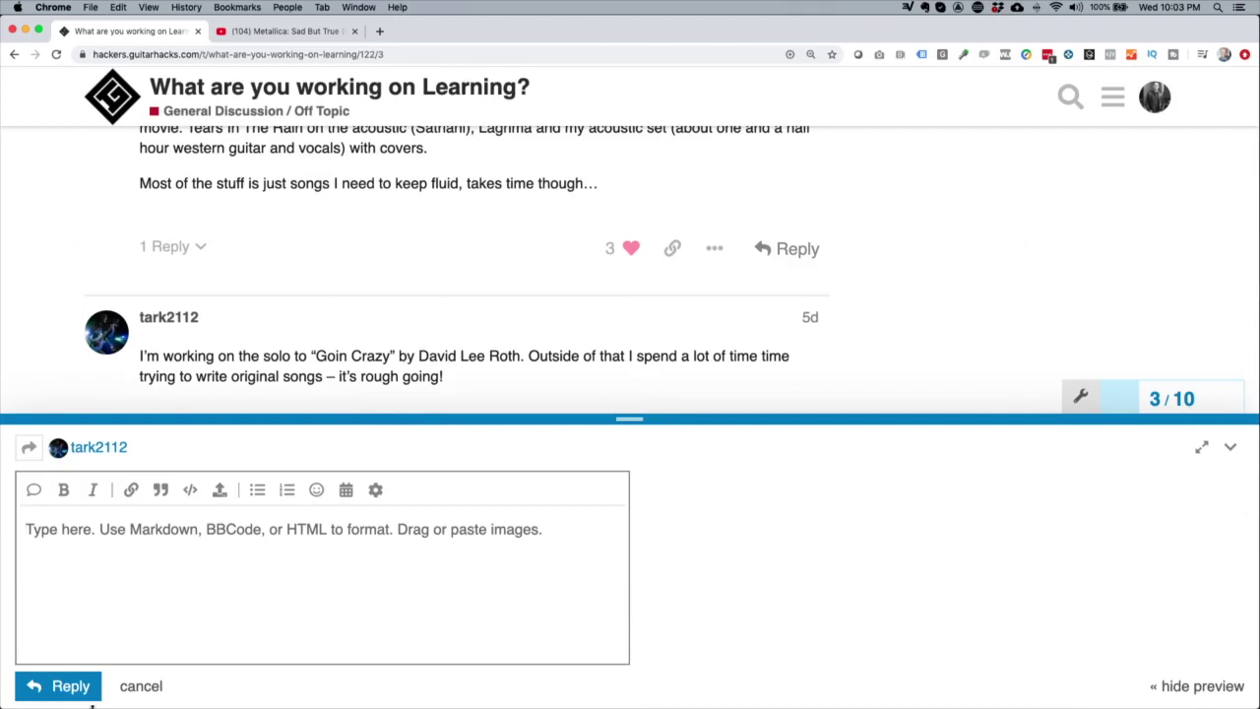
click(141, 685)
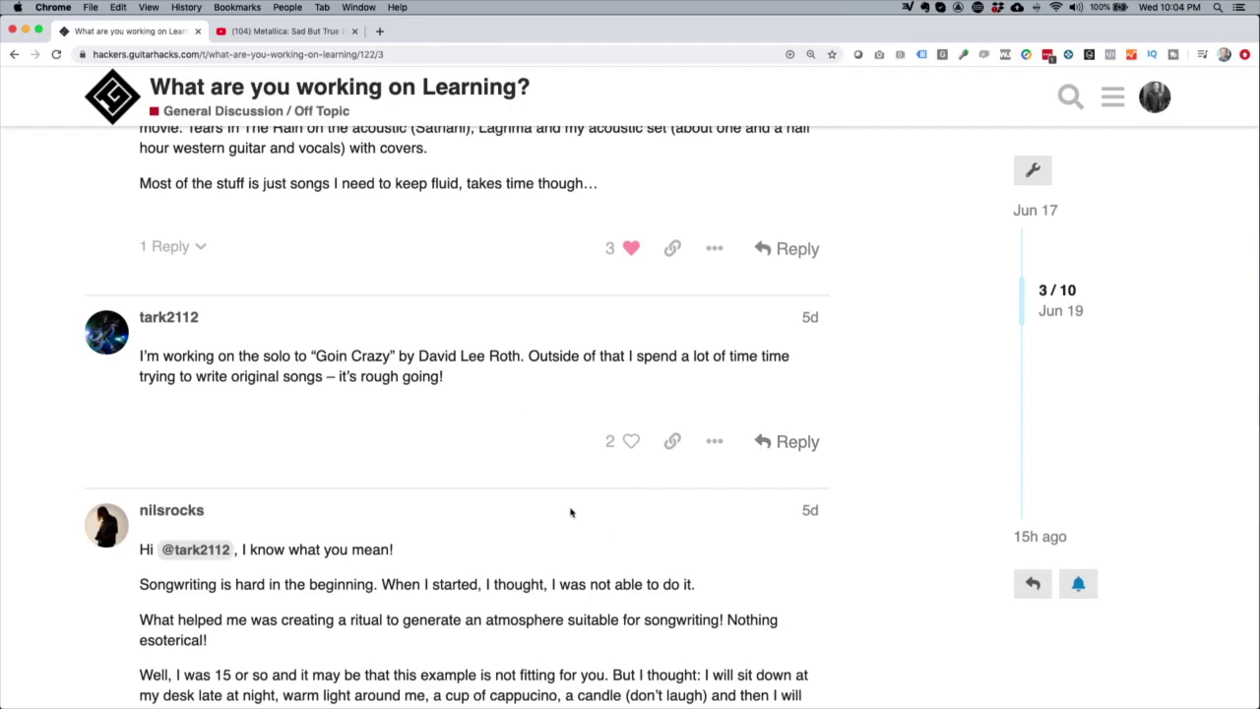
Open a general reply to the whole topic from below its last post and cancel it.
scroll(570, 512, down, 20)
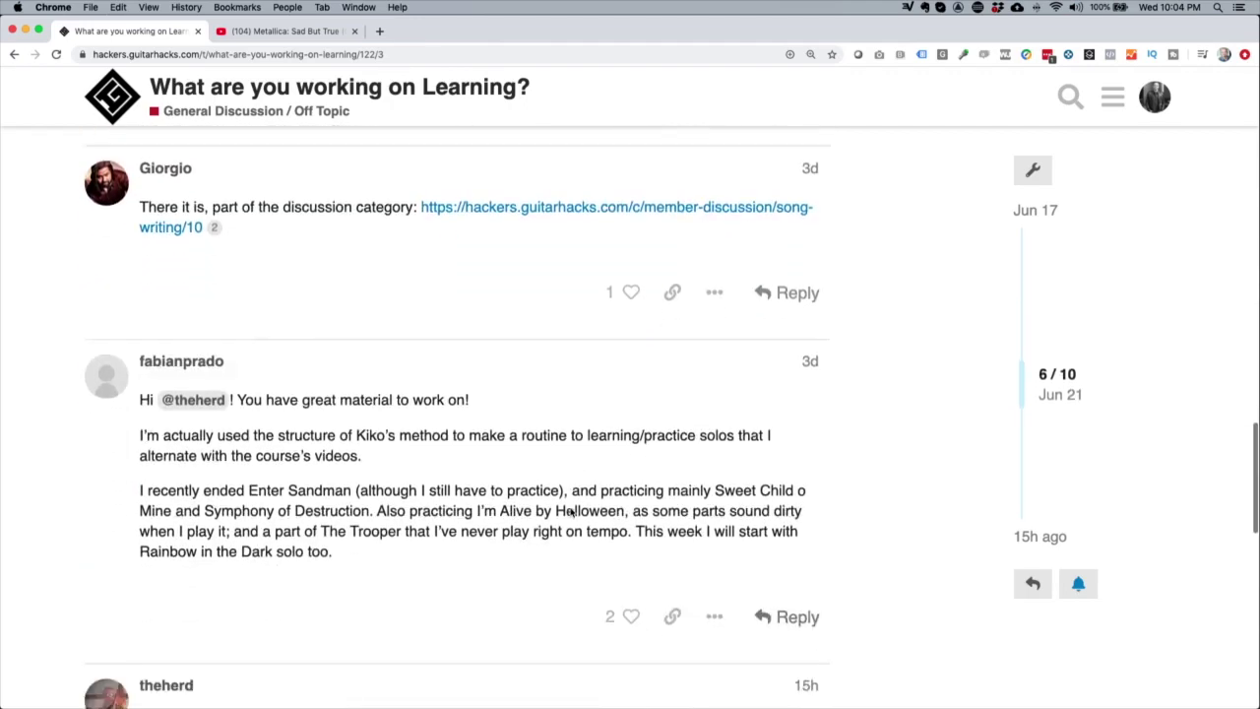
scroll(569, 512, down, 5)
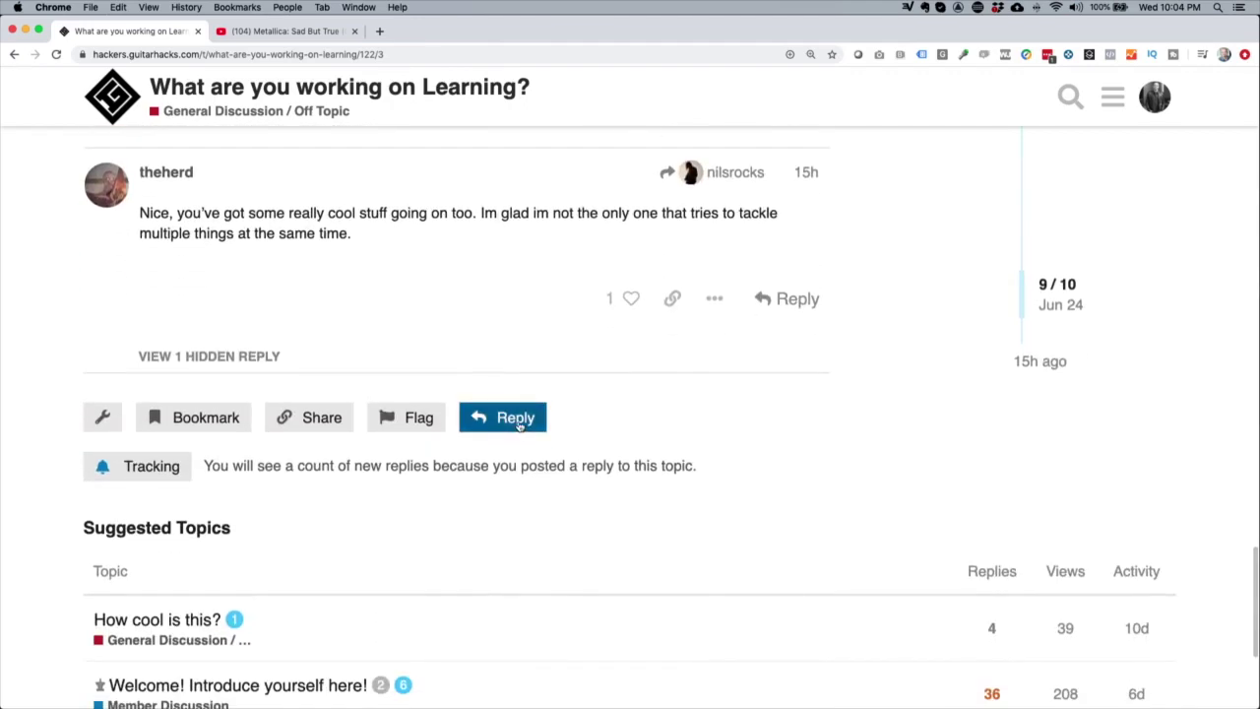
click(515, 418)
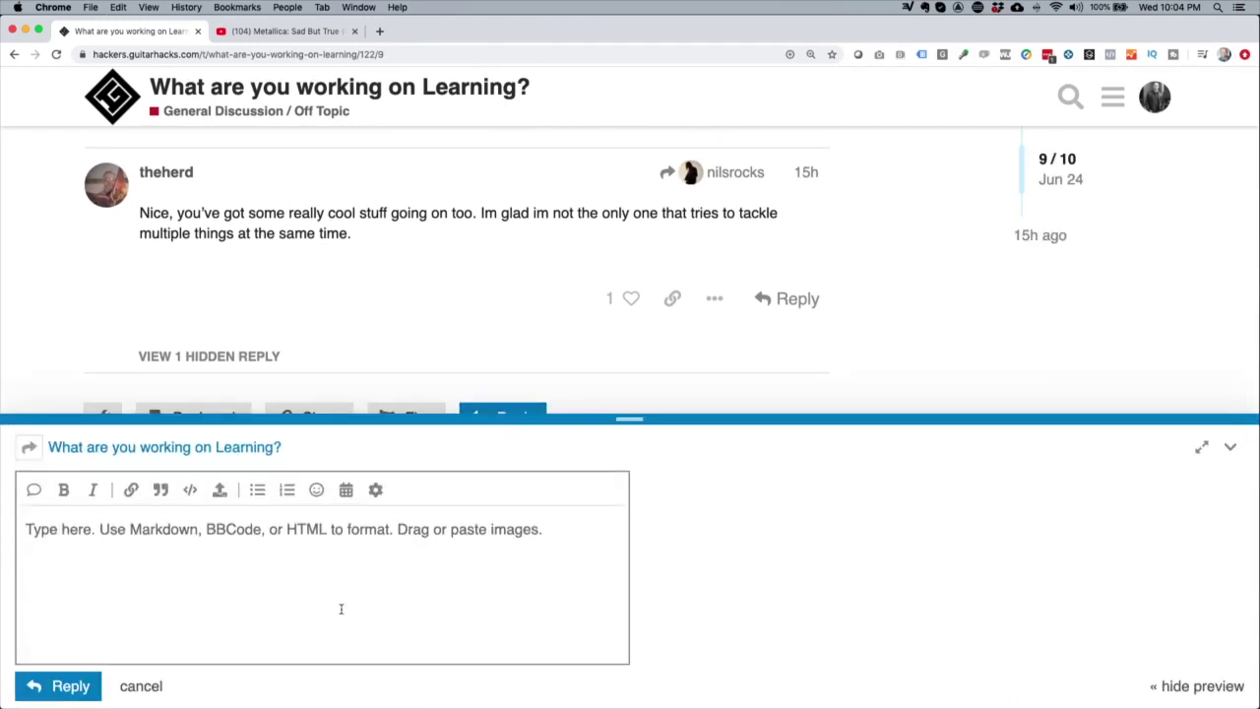
click(122, 687)
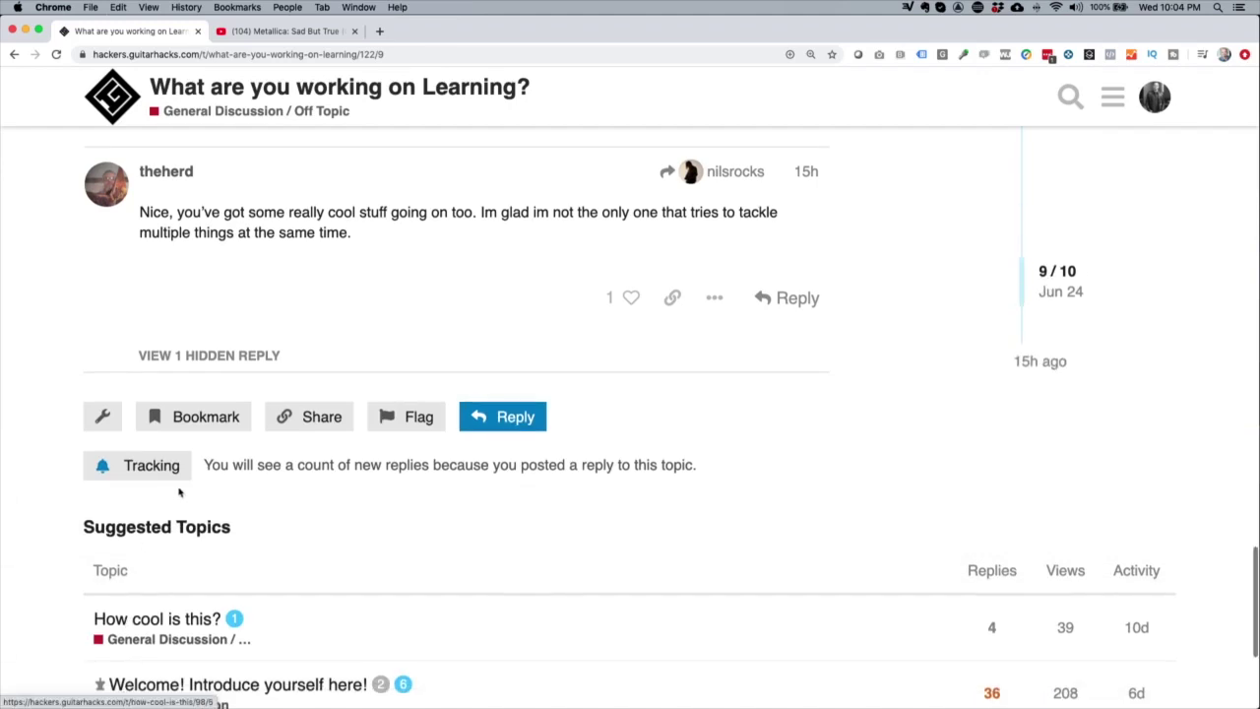
Quote the sentence "What song(s) are you working on?" from the topic's opening post in a new reply.
scroll(330, 338, up, 2)
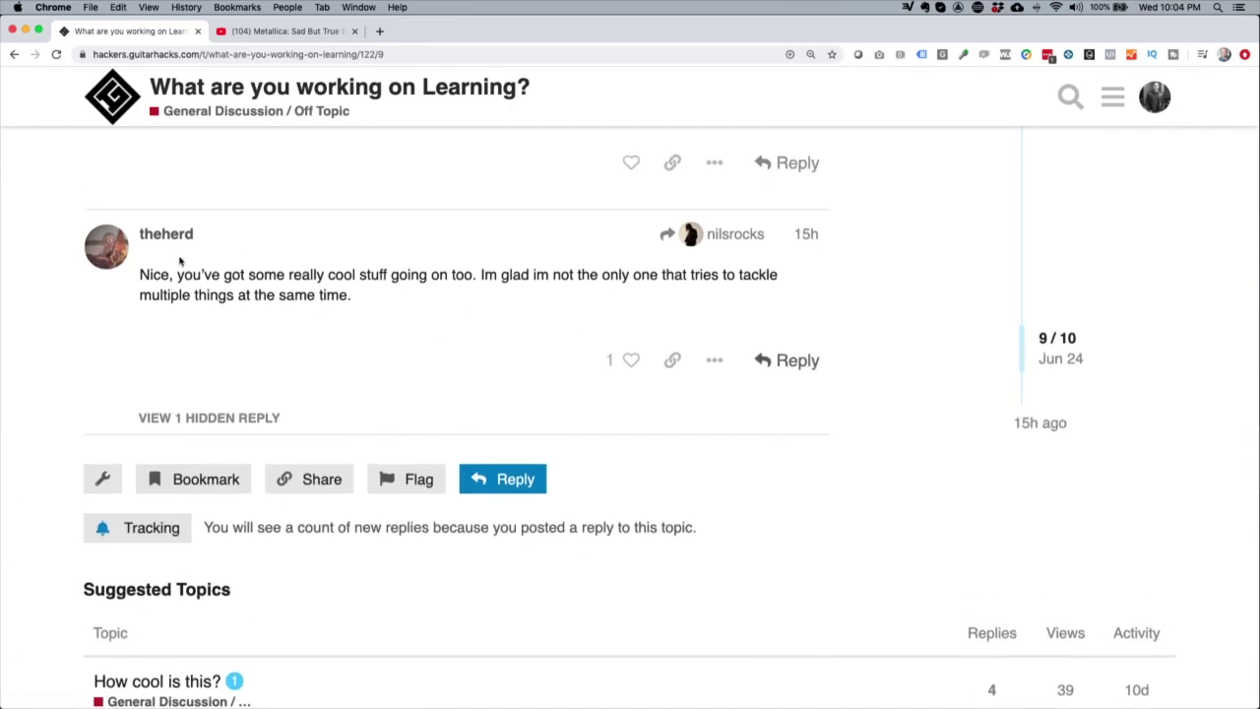
scroll(180, 260, up, 20)
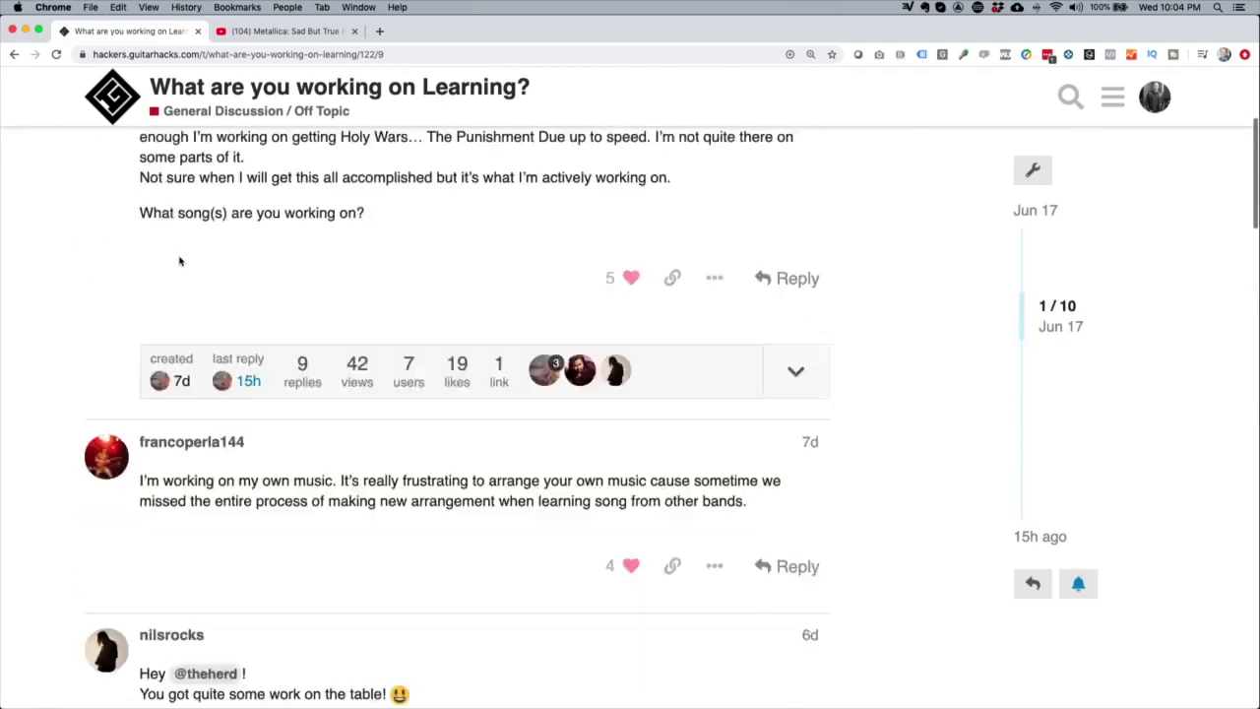
scroll(180, 260, down, 4)
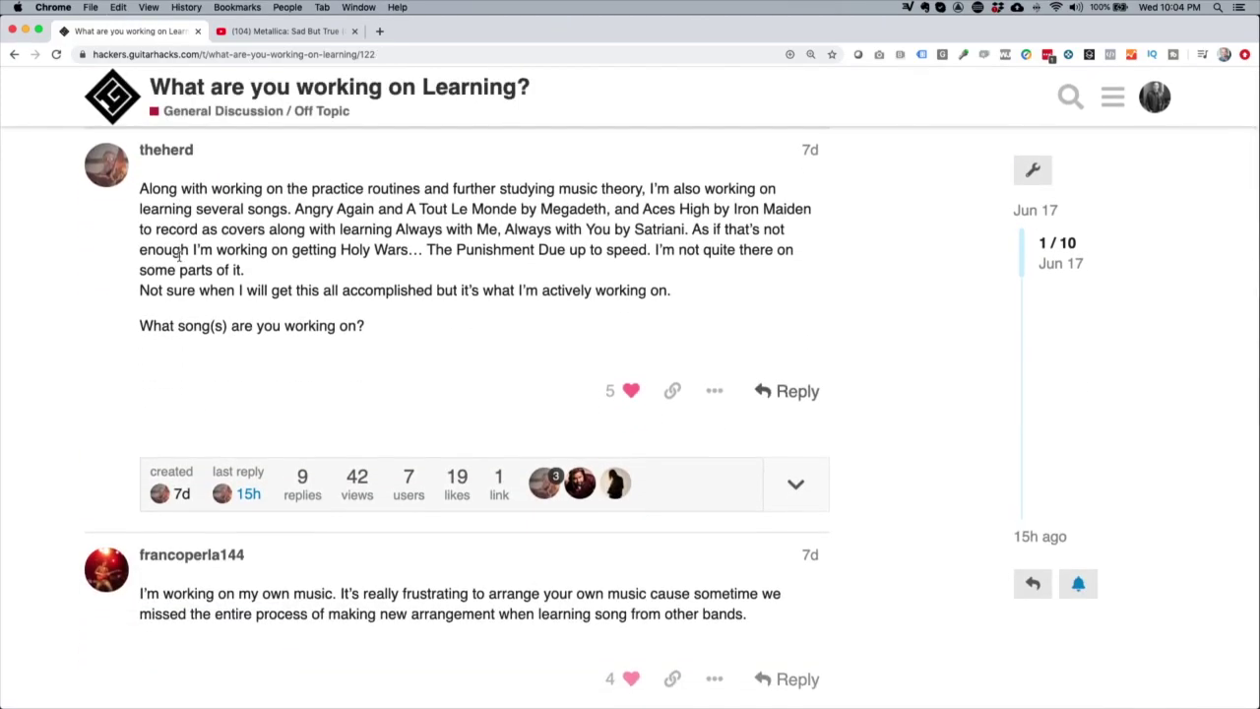
drag(140, 332, 375, 335)
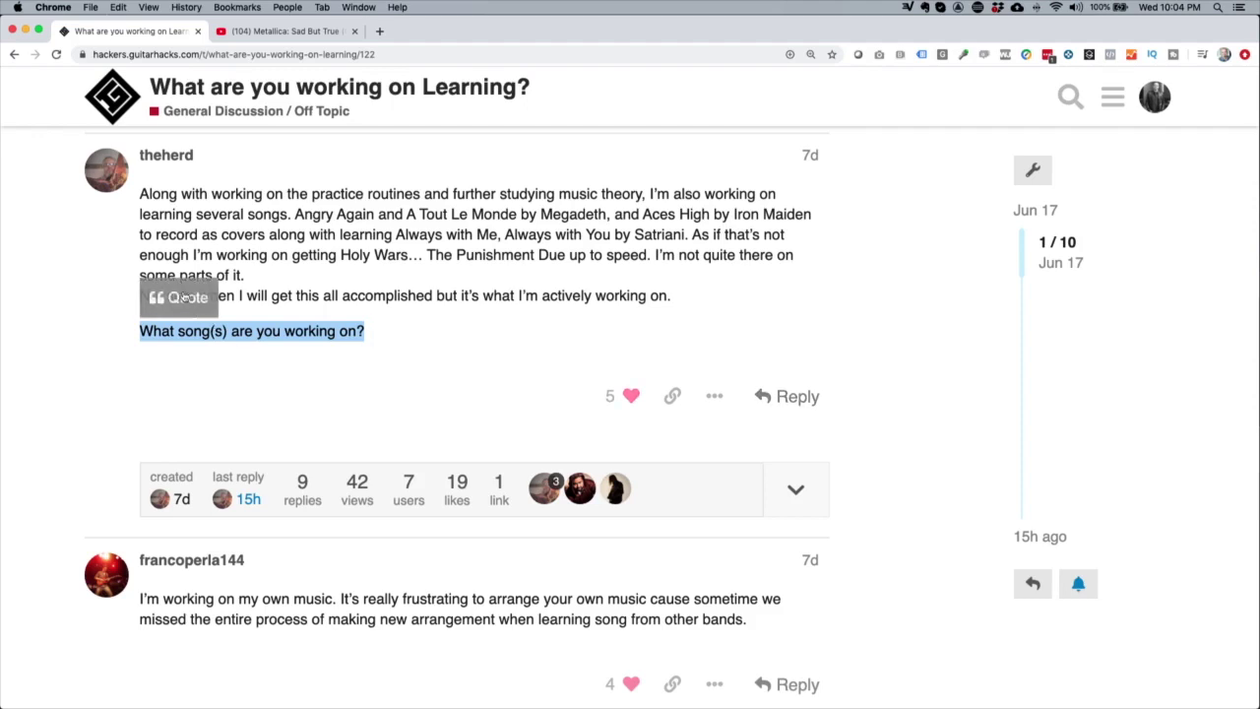
click(184, 297)
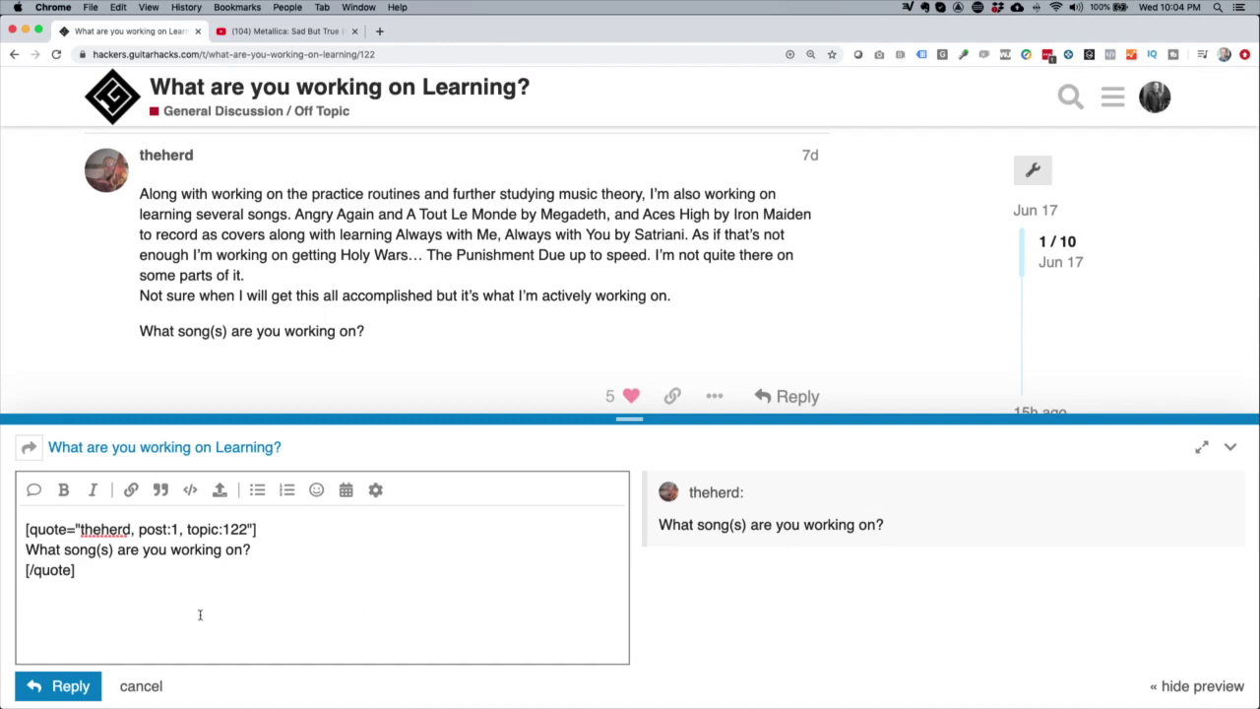
Write "Great question! I am currently working on Sad But True by Metallica:" below the quoted question and start a new line.
triple_click(186, 554)
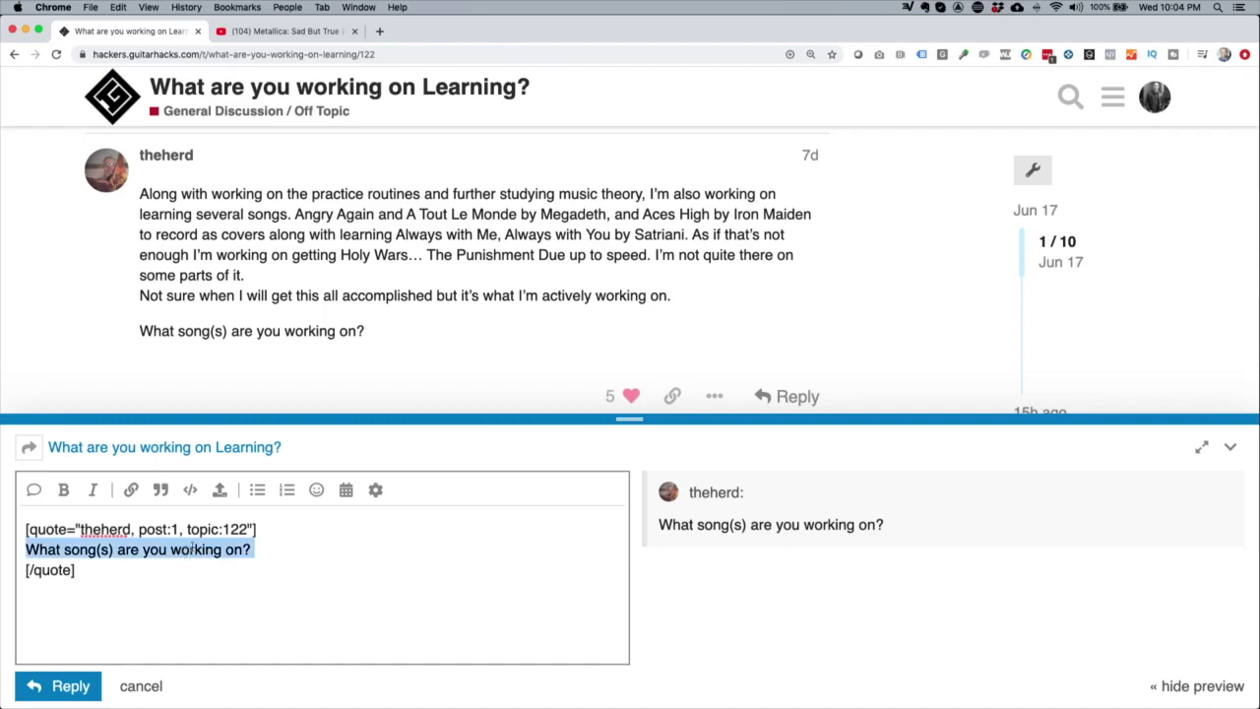
drag(110, 570, 22, 570)
drag(258, 529, 16, 534)
click(113, 584)
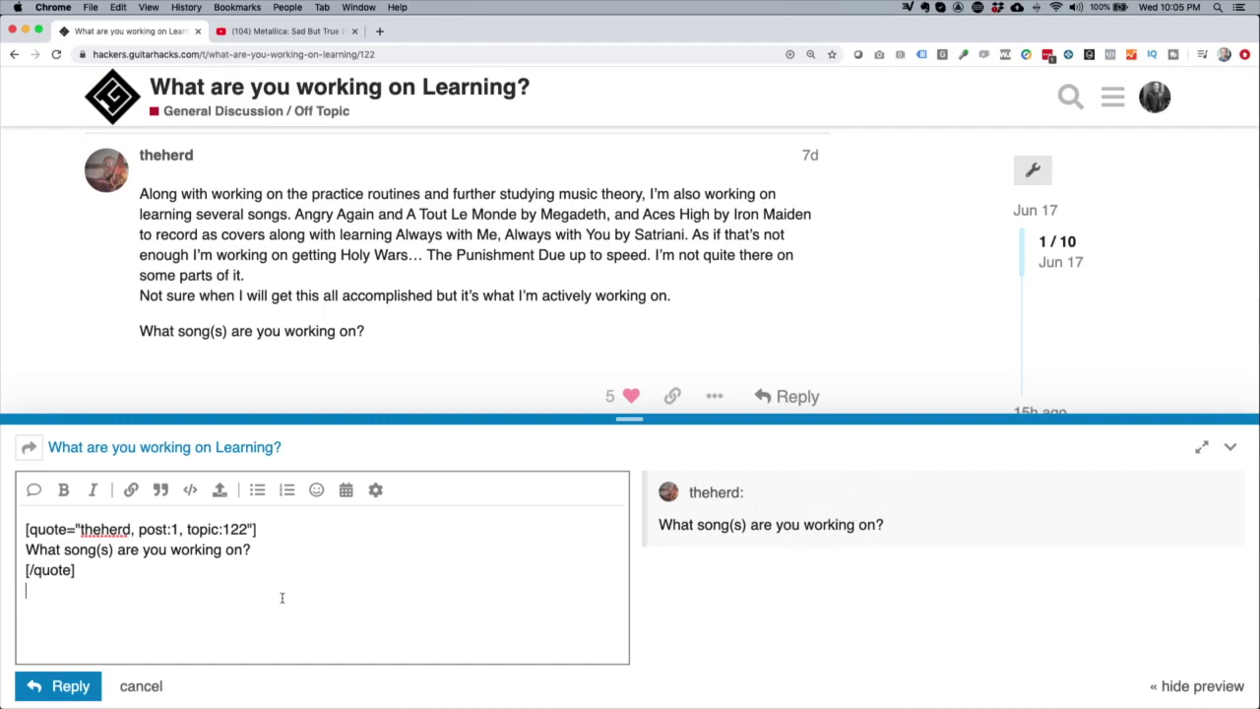
scroll(305, 288, down, 5)
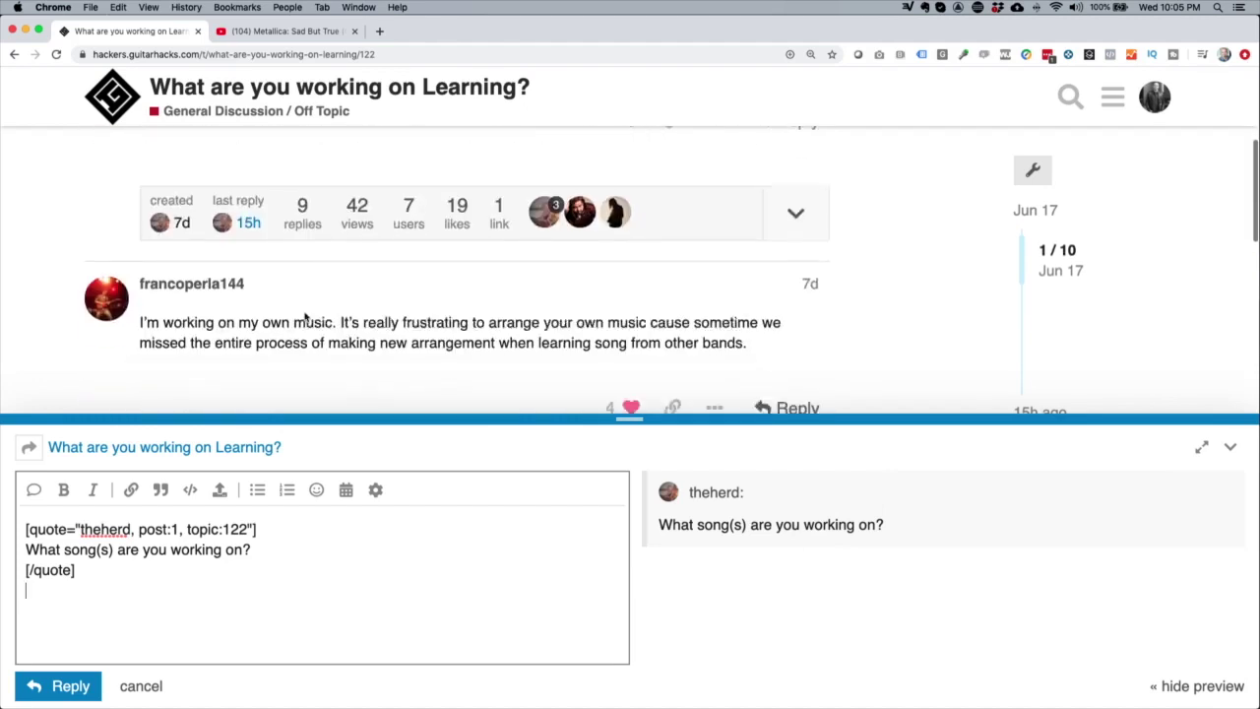
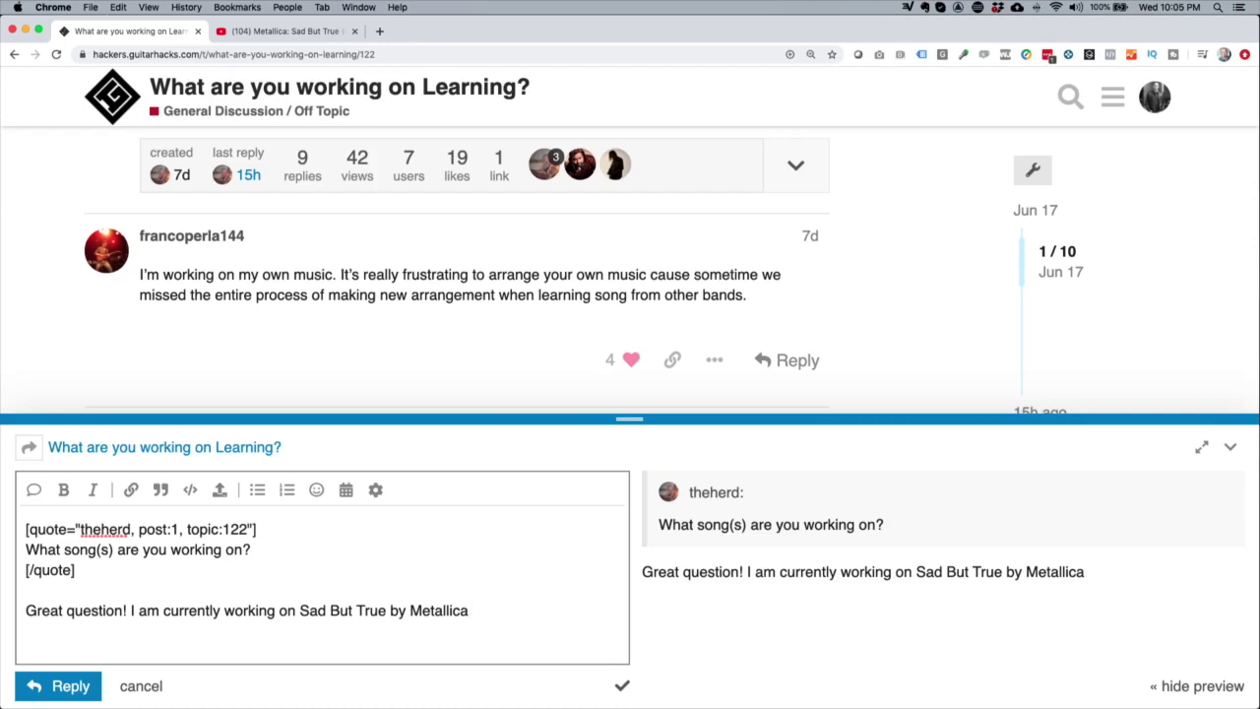
key(Return)
Copy the address of the "Sad But True" video page on YouTube and paste it into the forum reply under the text.
click(295, 33)
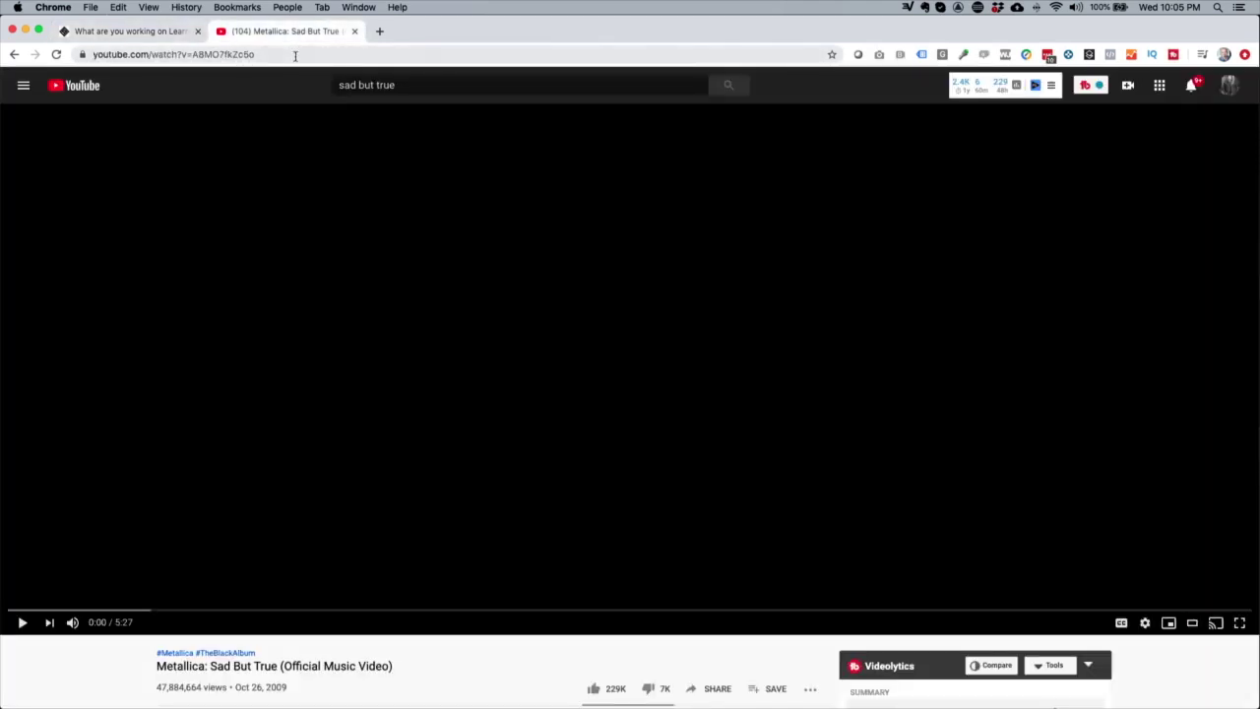
click(281, 56)
key(super+c)
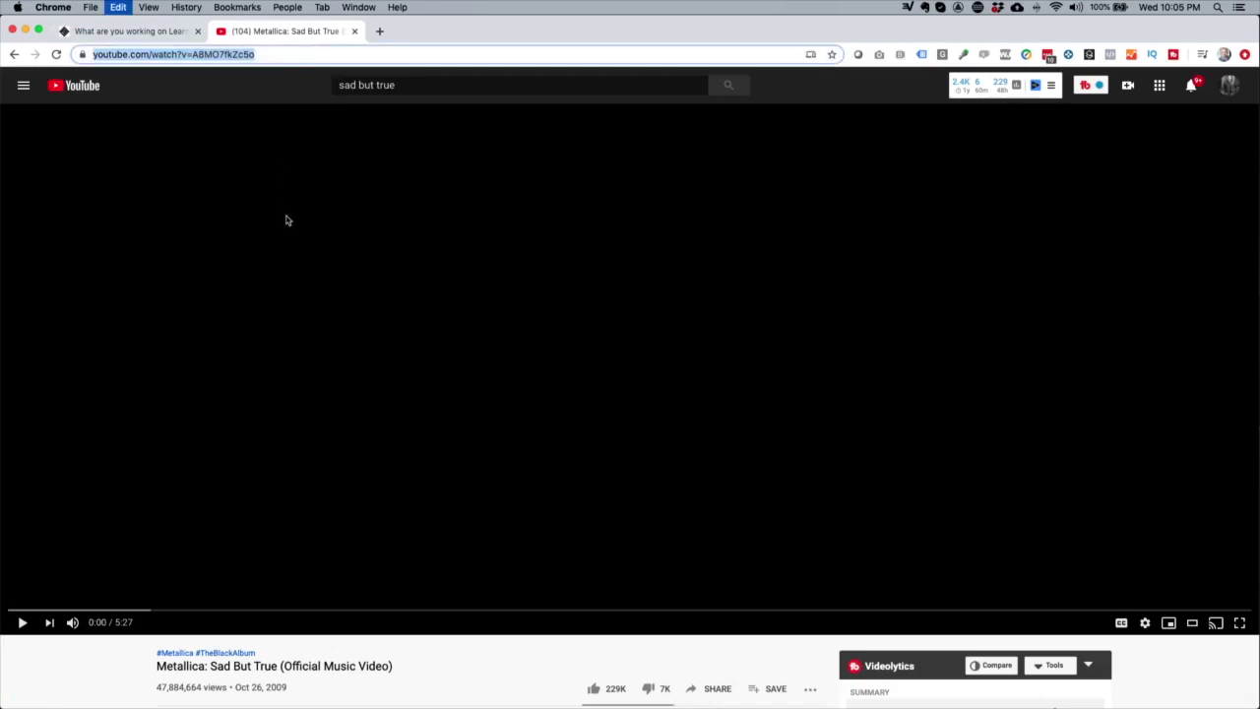
click(169, 33)
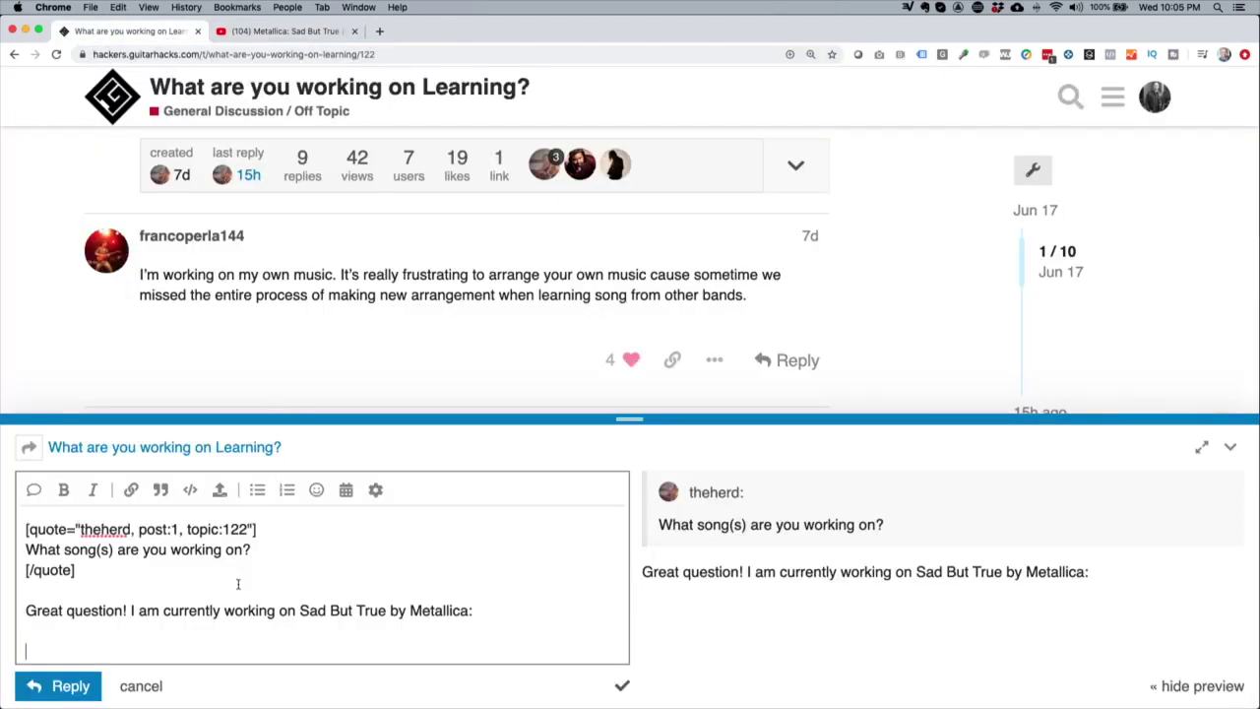
key(super+v)
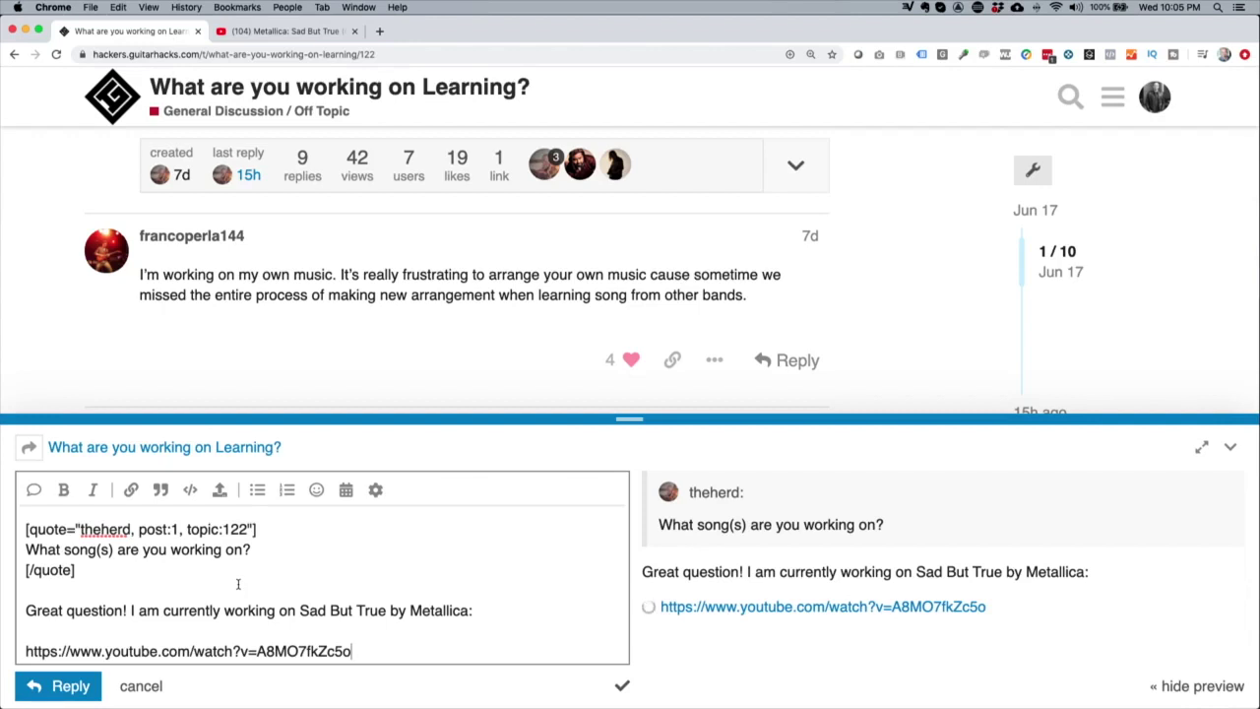
scroll(768, 637, down, 4)
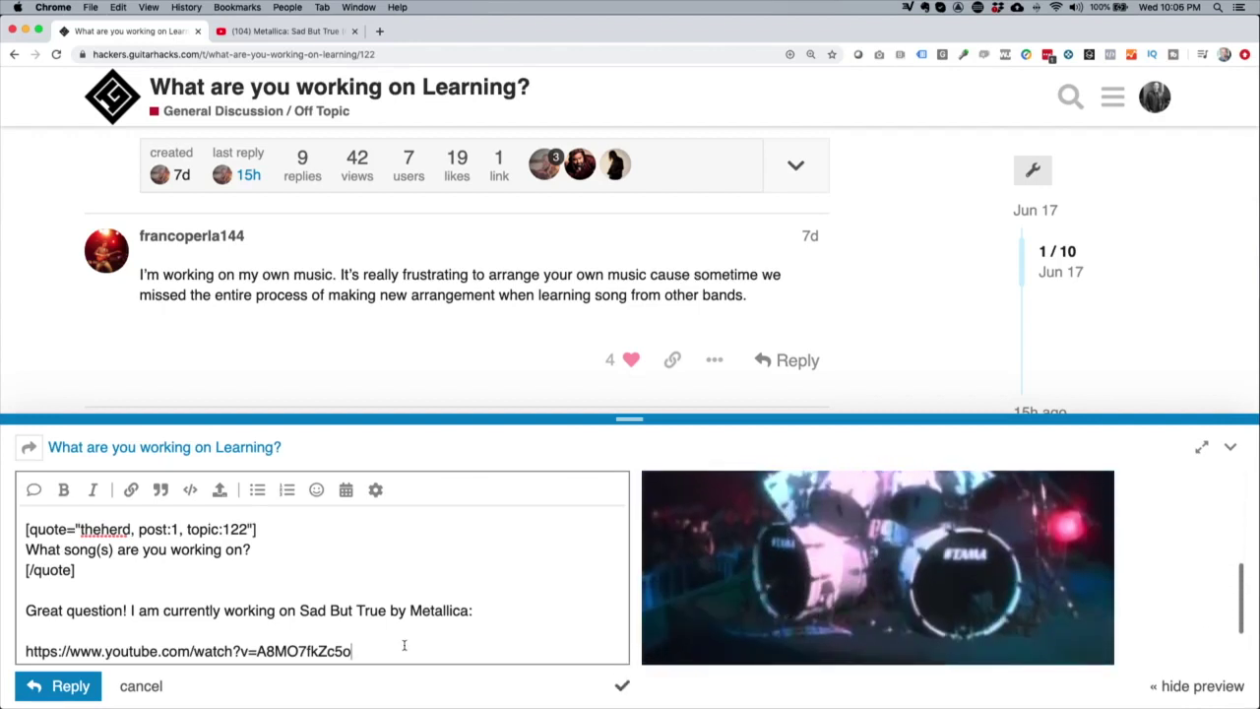
scroll(769, 584, up, 1)
scroll(801, 590, down, 1)
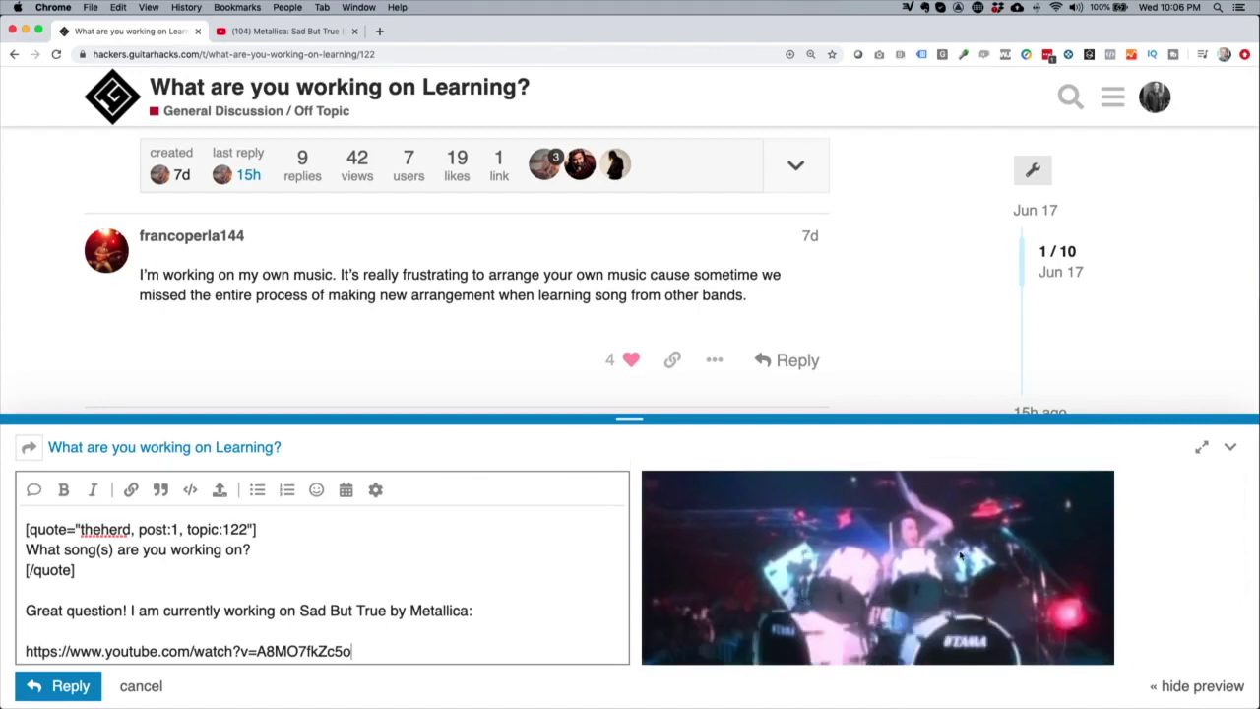
scroll(960, 559, up, 1)
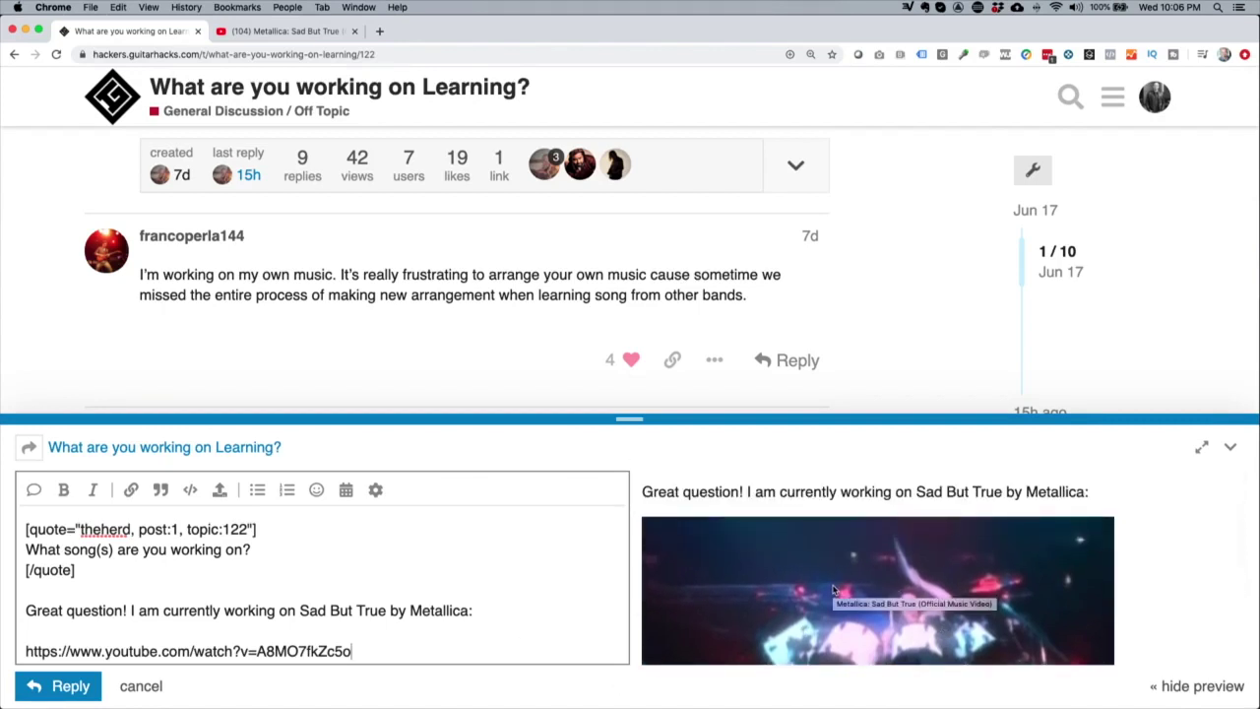
scroll(844, 588, down, 1)
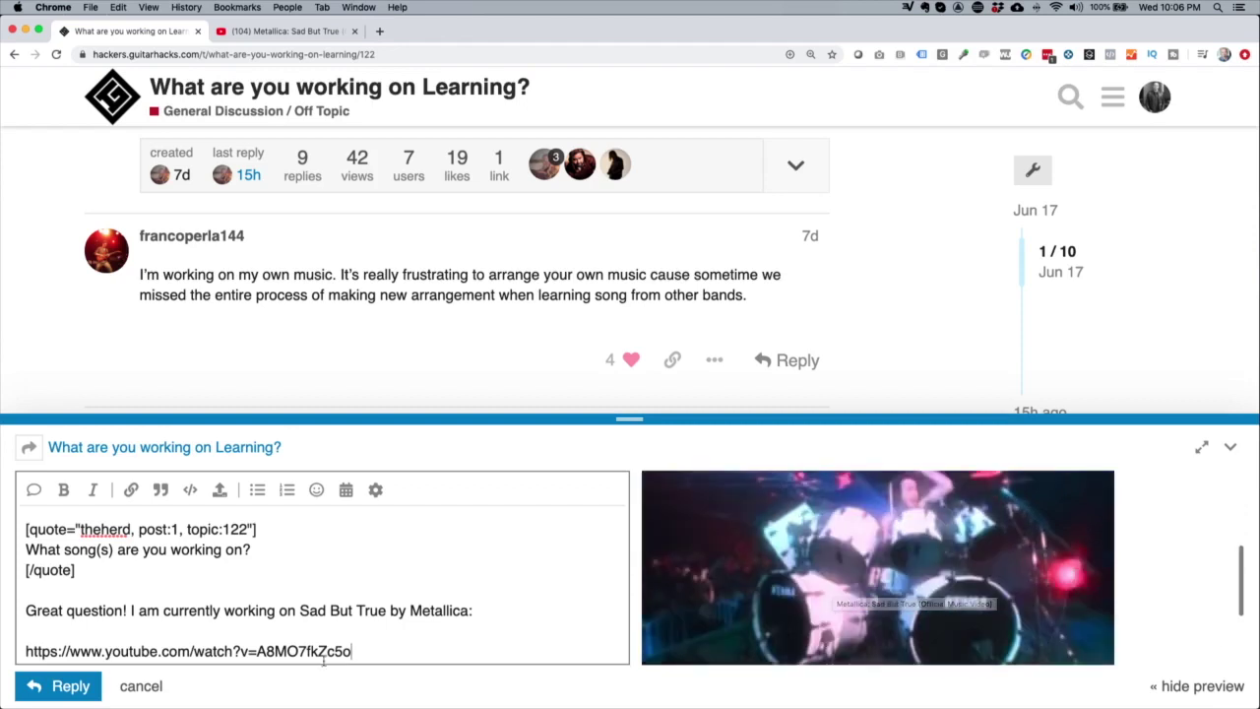
Below the video link, quote the full first reply about working on own music and check the quote in the preview.
click(389, 647)
key(Return)
key(Return)
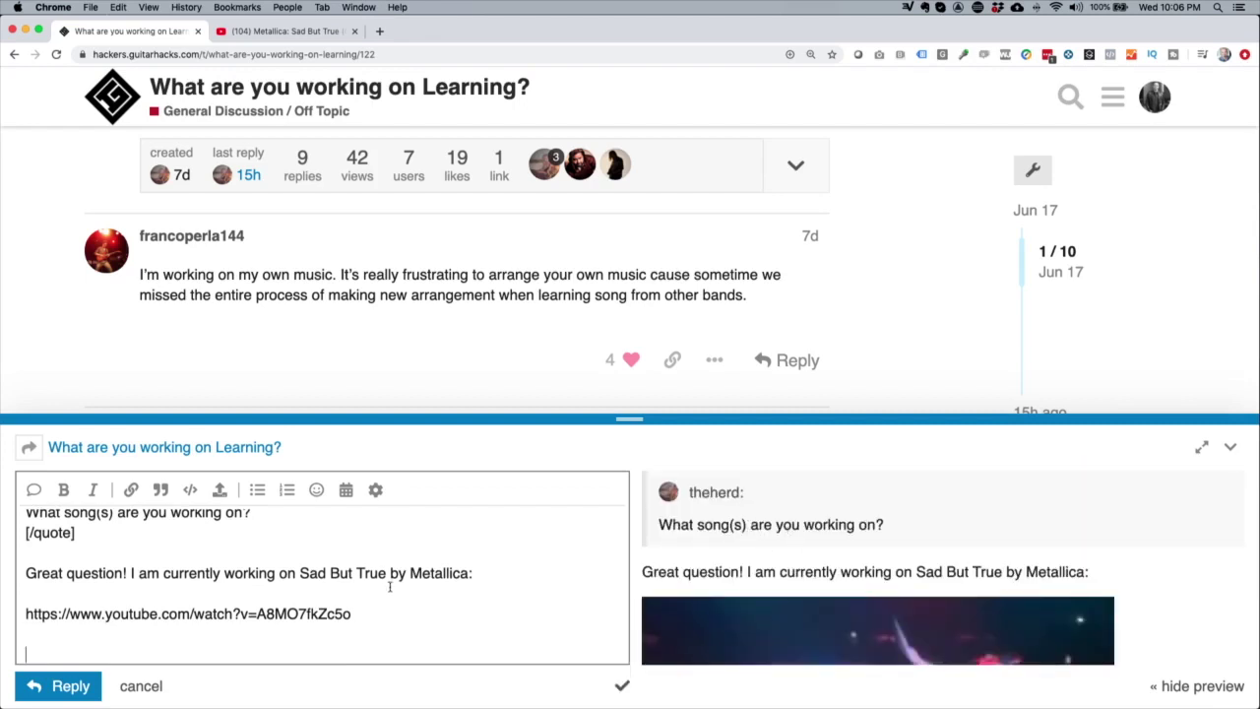
drag(141, 274, 775, 317)
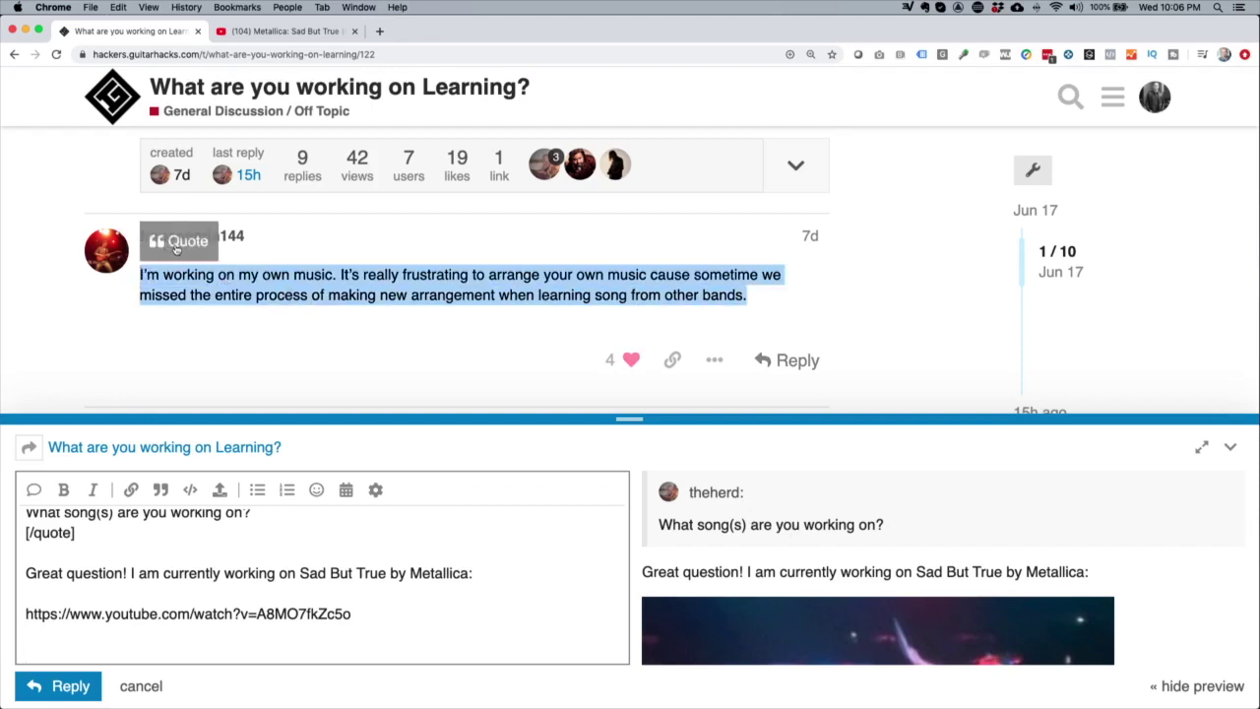
click(177, 244)
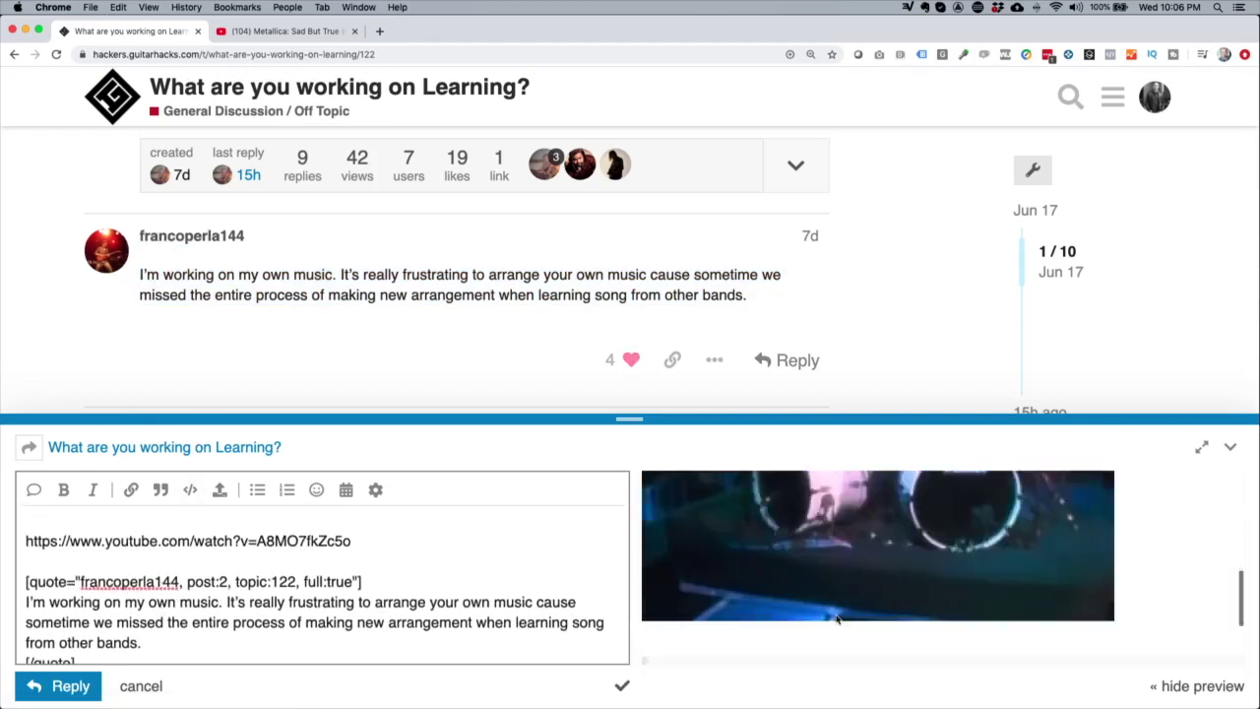
scroll(825, 654, up, 10)
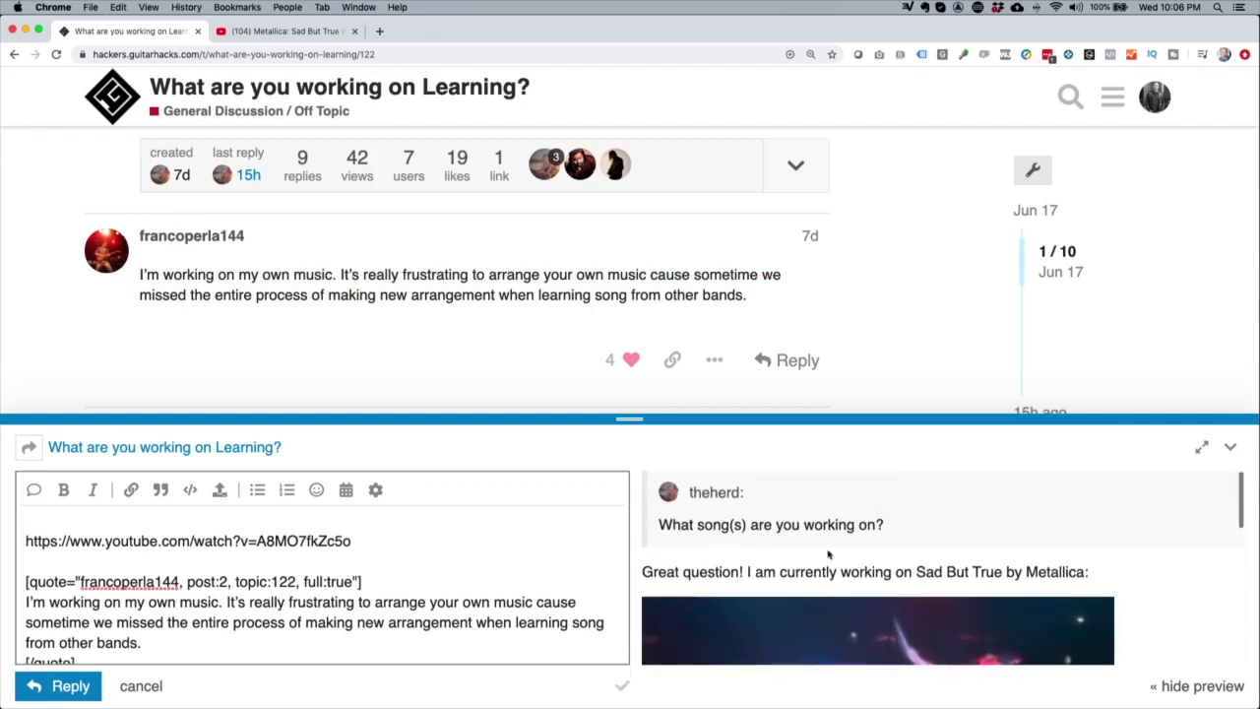
scroll(787, 538, down, 2)
scroll(787, 538, down, 5)
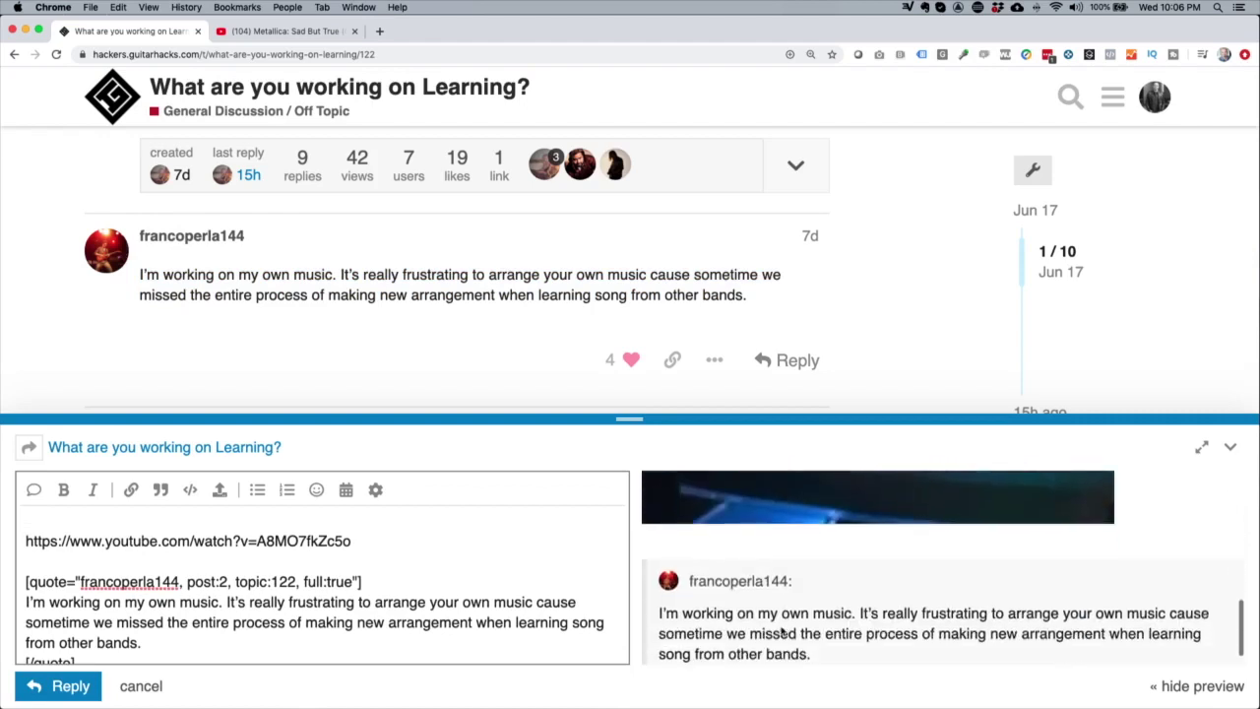
Write "I feel ya! I have been working on four new songs, and working by myself can feel like I am in an echo chamber!" below the quote.
scroll(255, 640, down, 2)
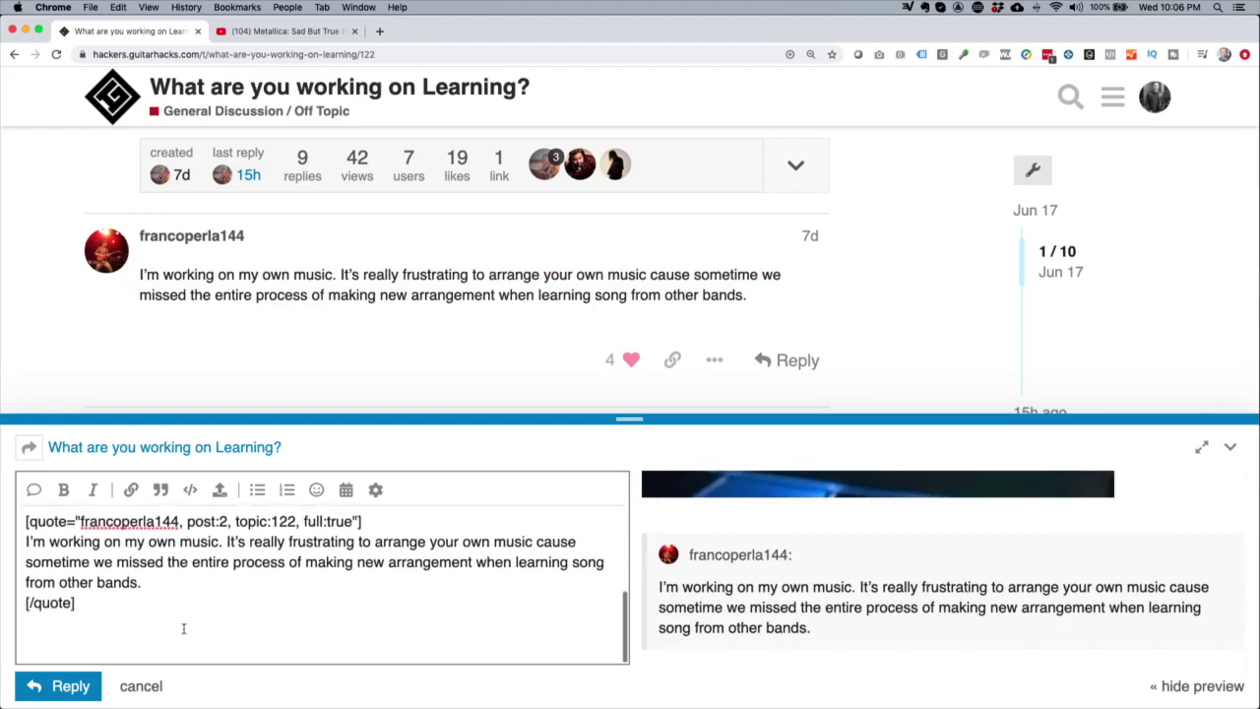
text(I feel us)
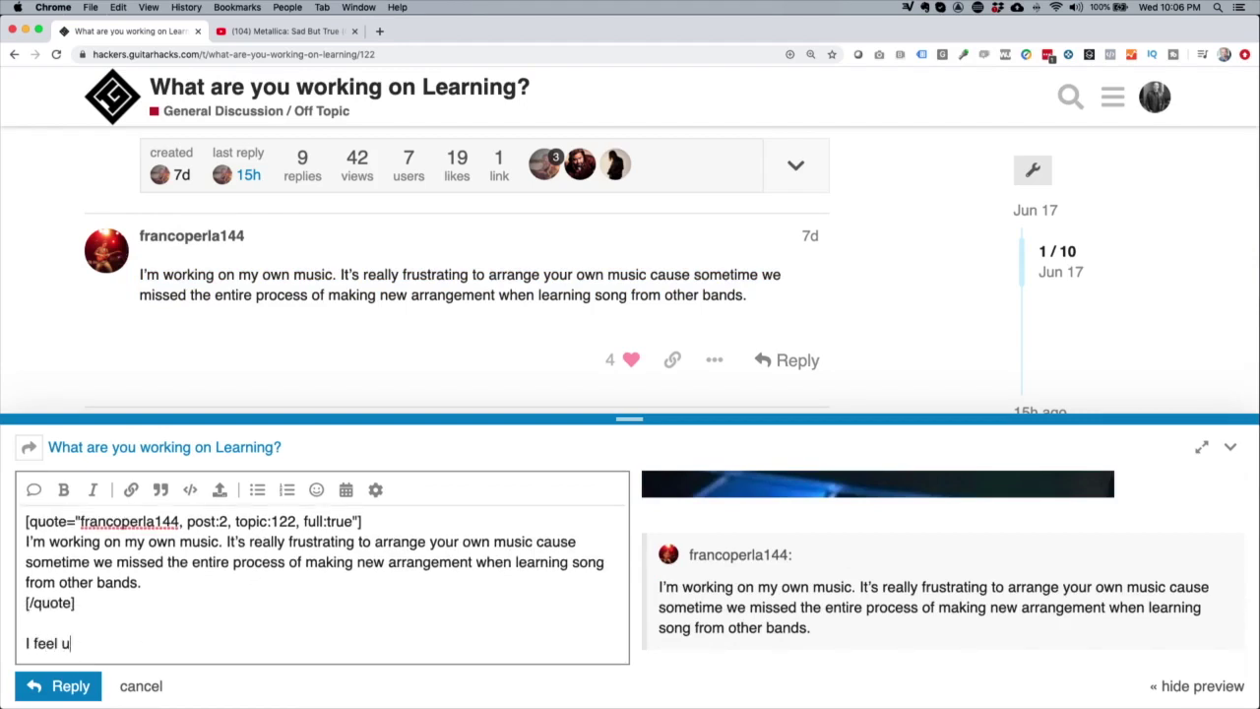
key(BackSpace)
key(BackSpace)
text(ya! I have been wo)
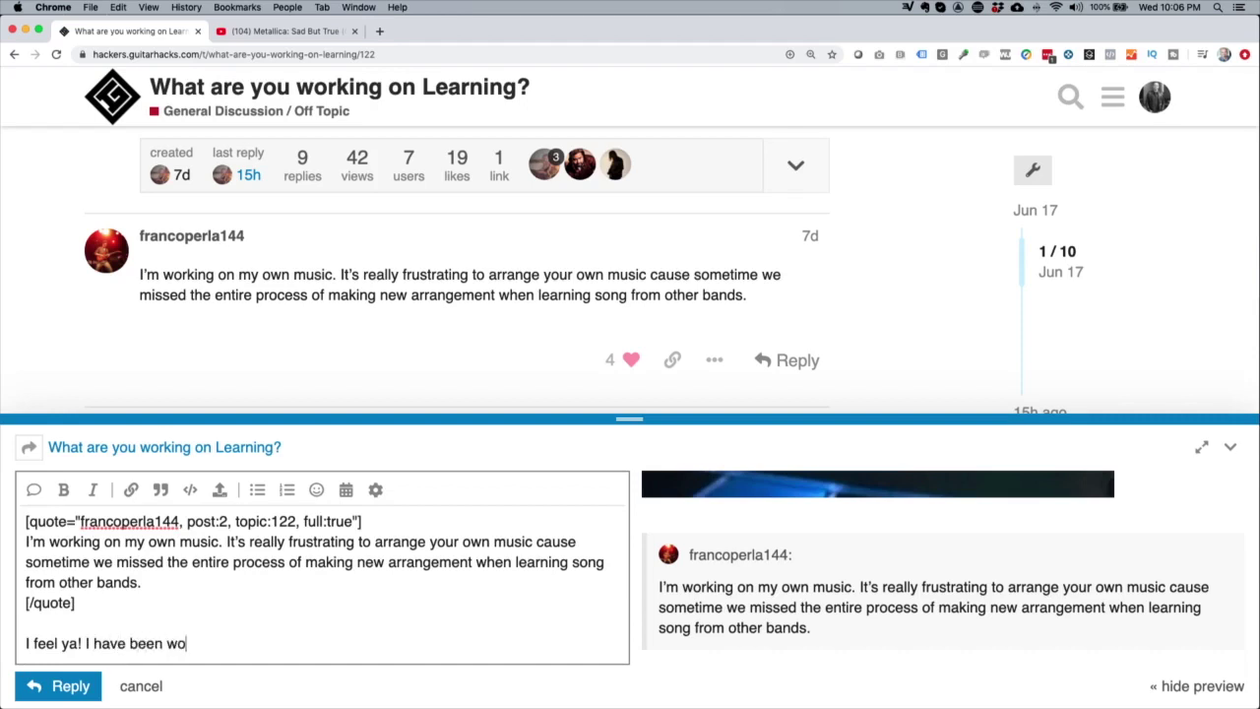
text(rking on four new songs, and working by)
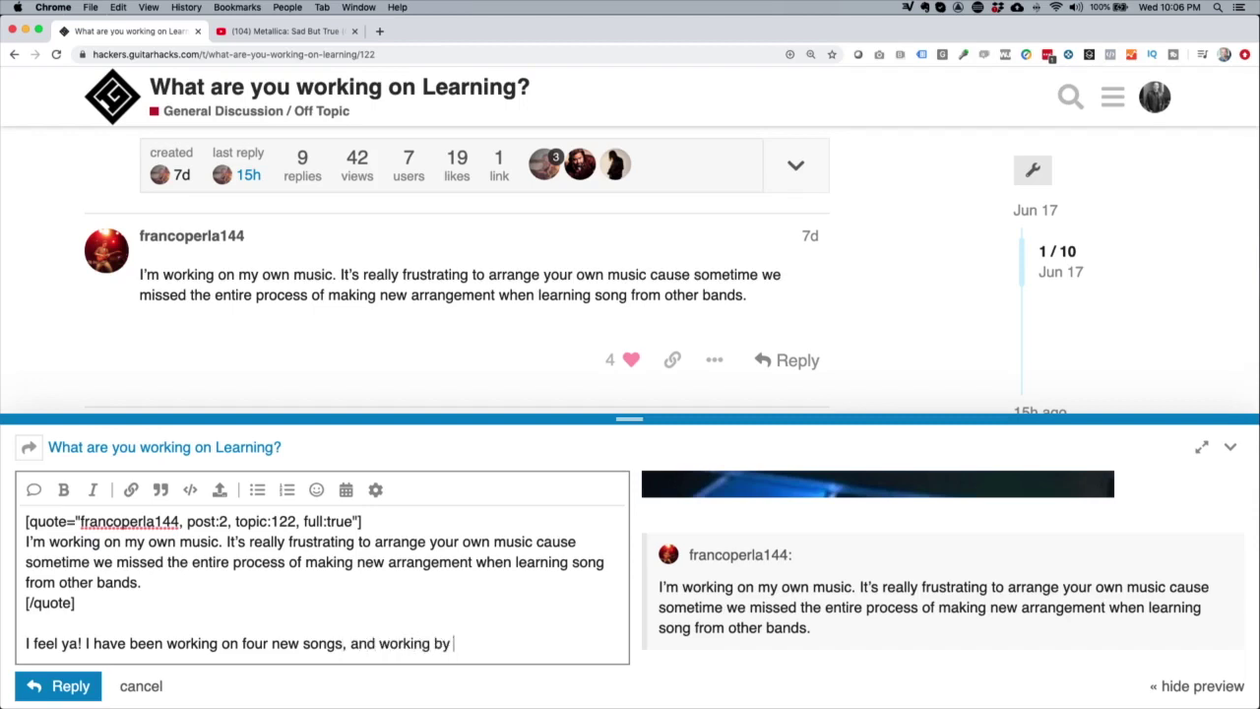
text( myself can feel like I am in)
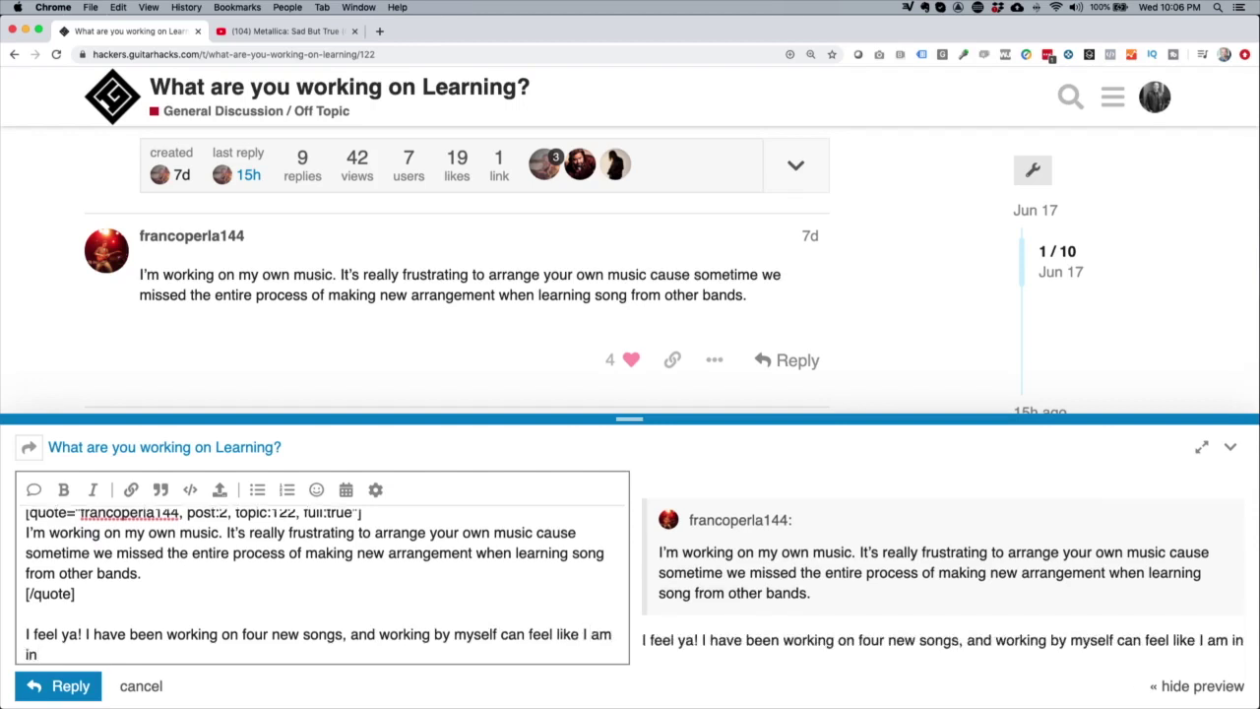
text( an echo cha)
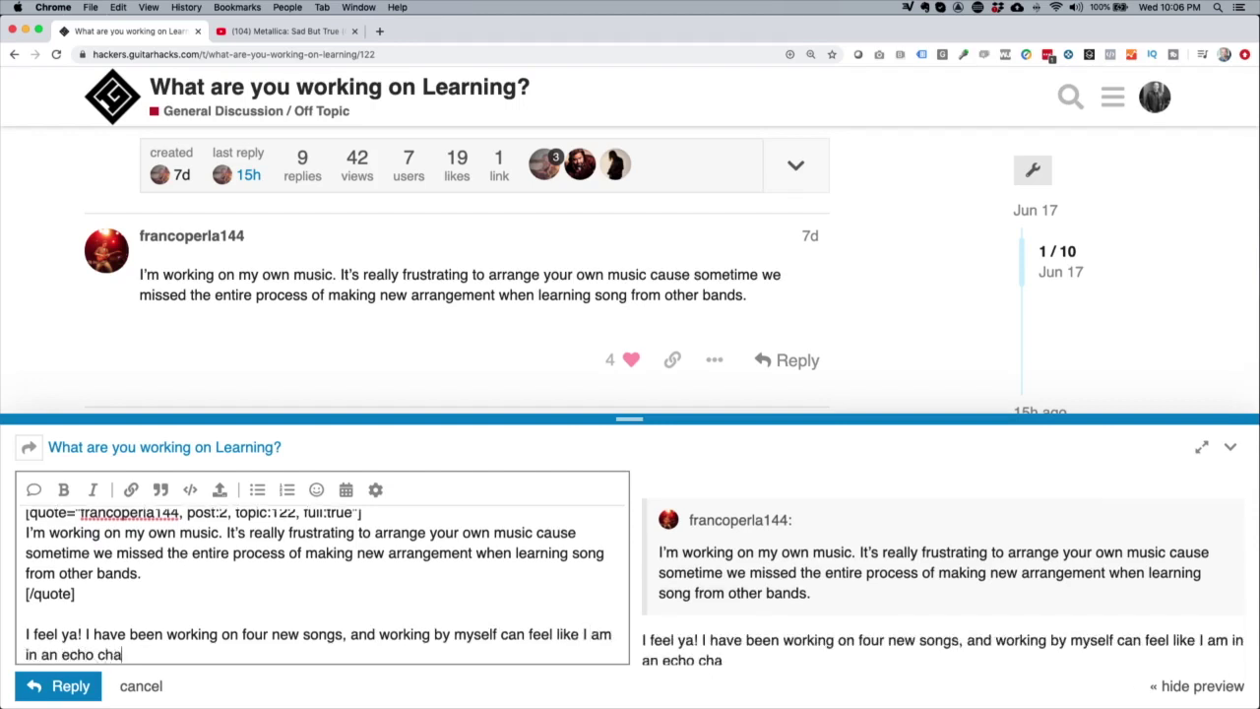
text(mber!)
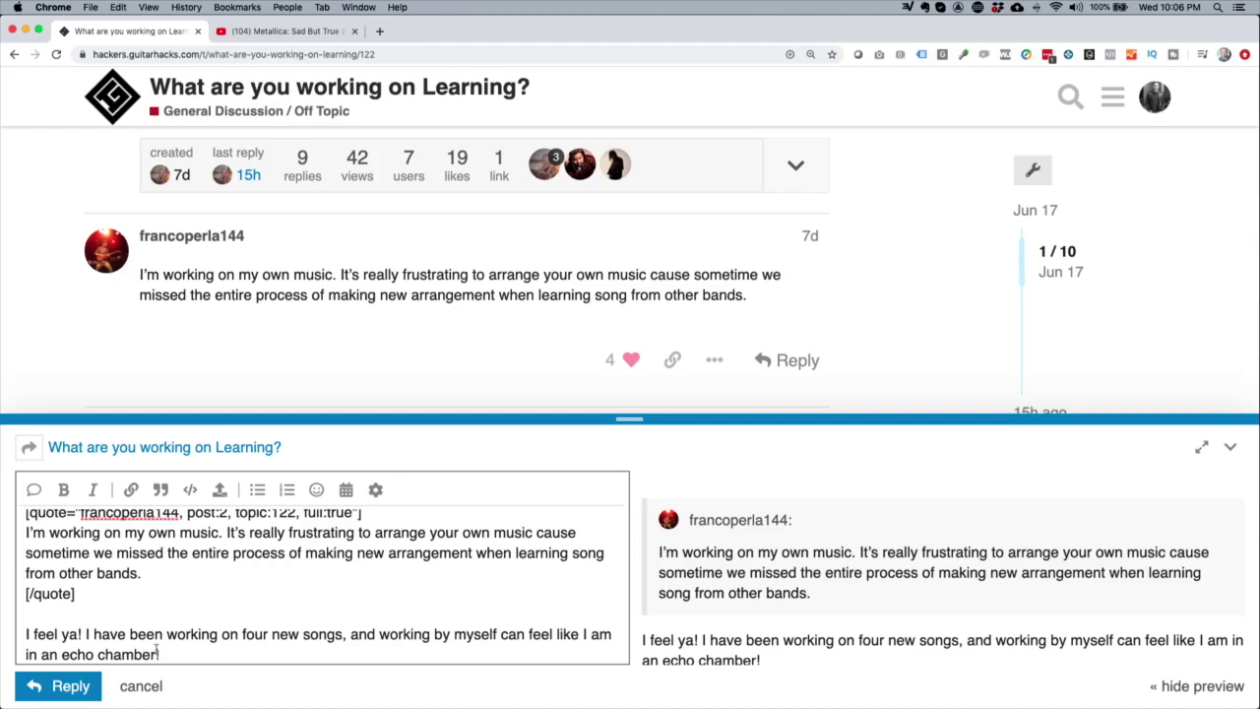
Post the reply and review the published post with its two quotes and embedded video.
click(61, 686)
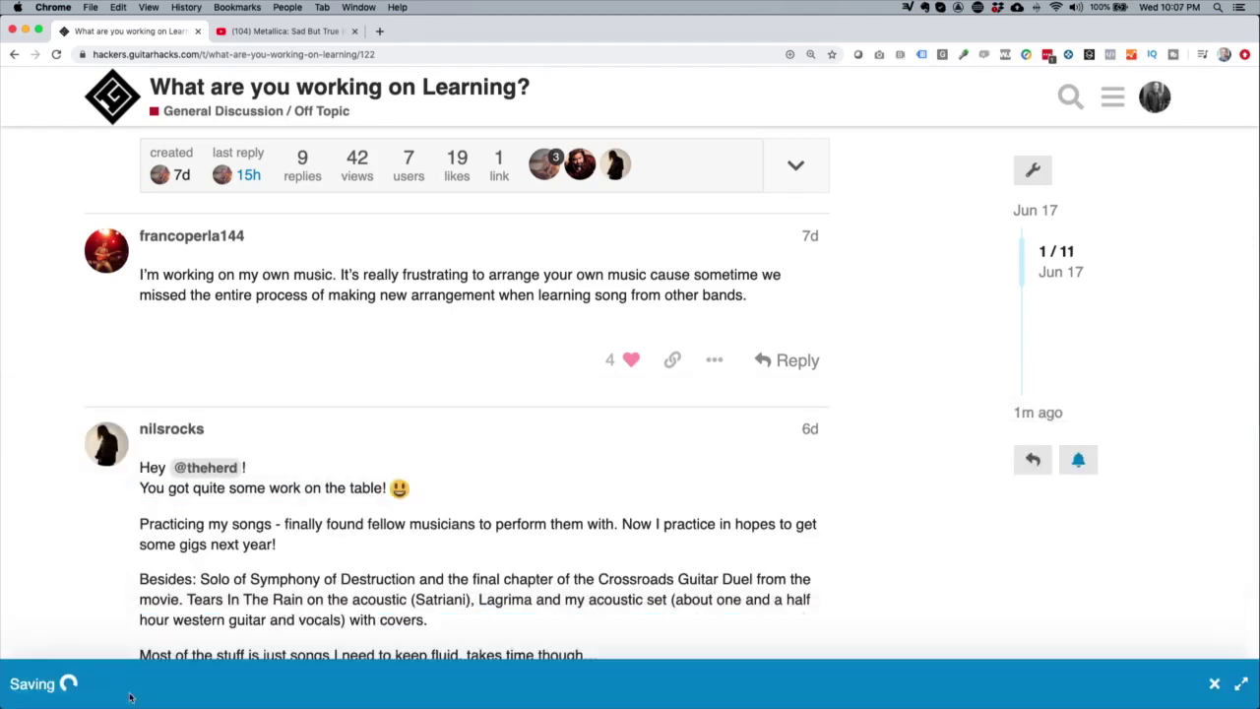
scroll(249, 575, up, 1)
scroll(272, 385, down, 1)
scroll(492, 433, down, 2)
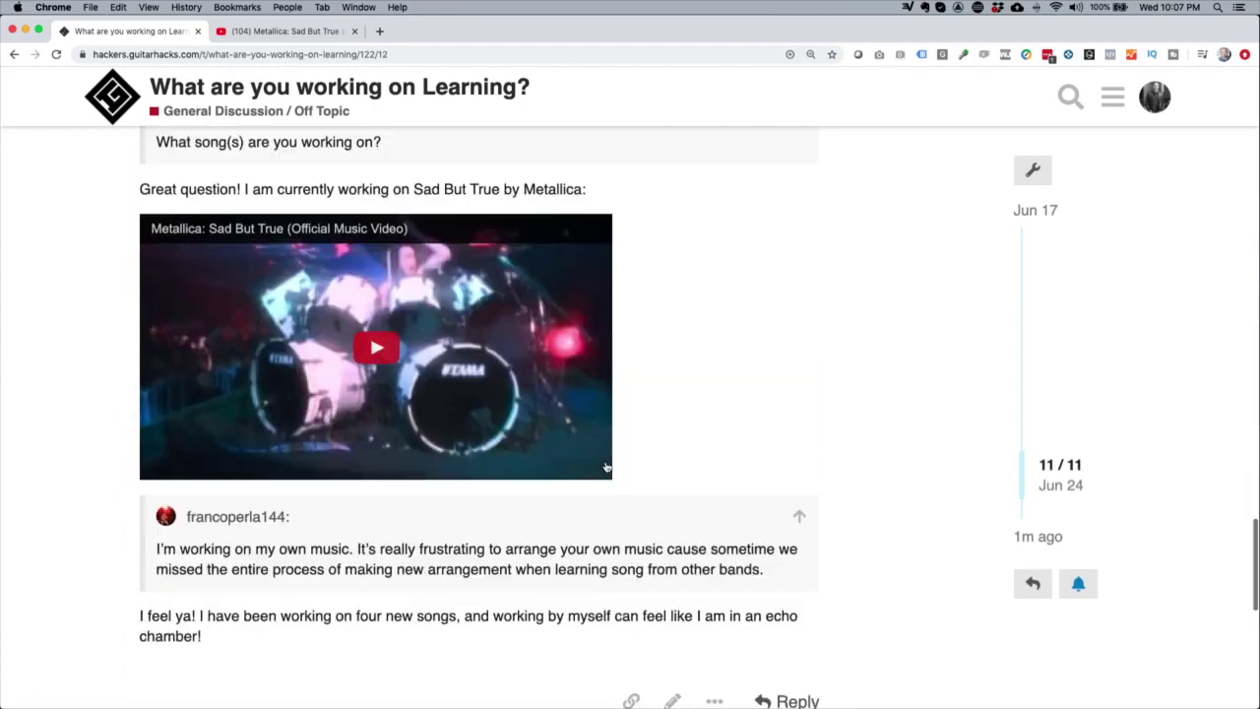
scroll(595, 466, up, 1)
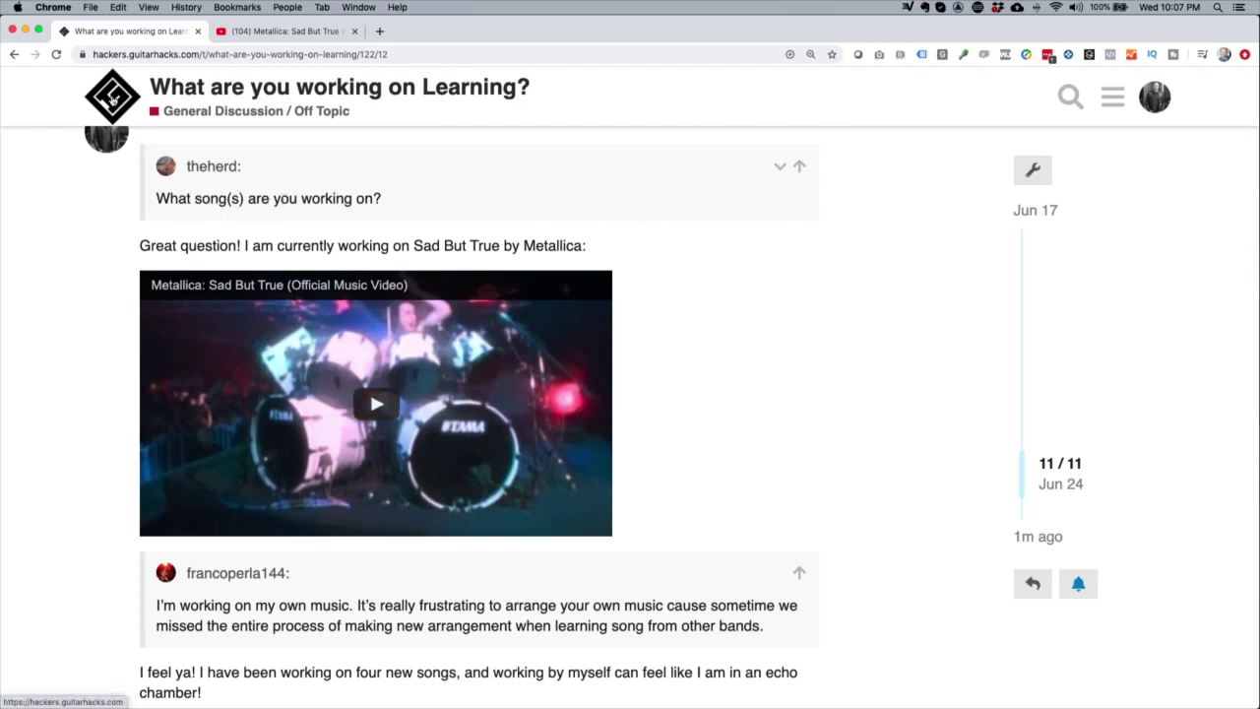
Return to the forum home page and search the forum for "pedalboard".
click(111, 98)
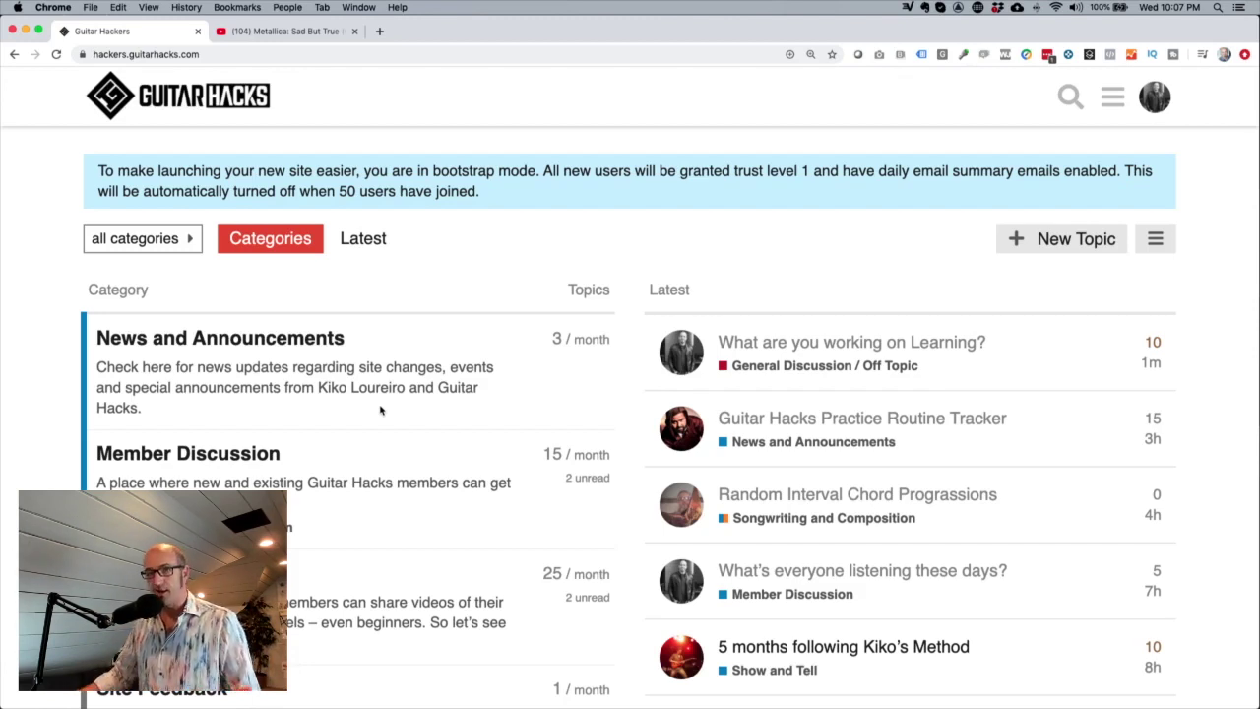
click(1068, 94)
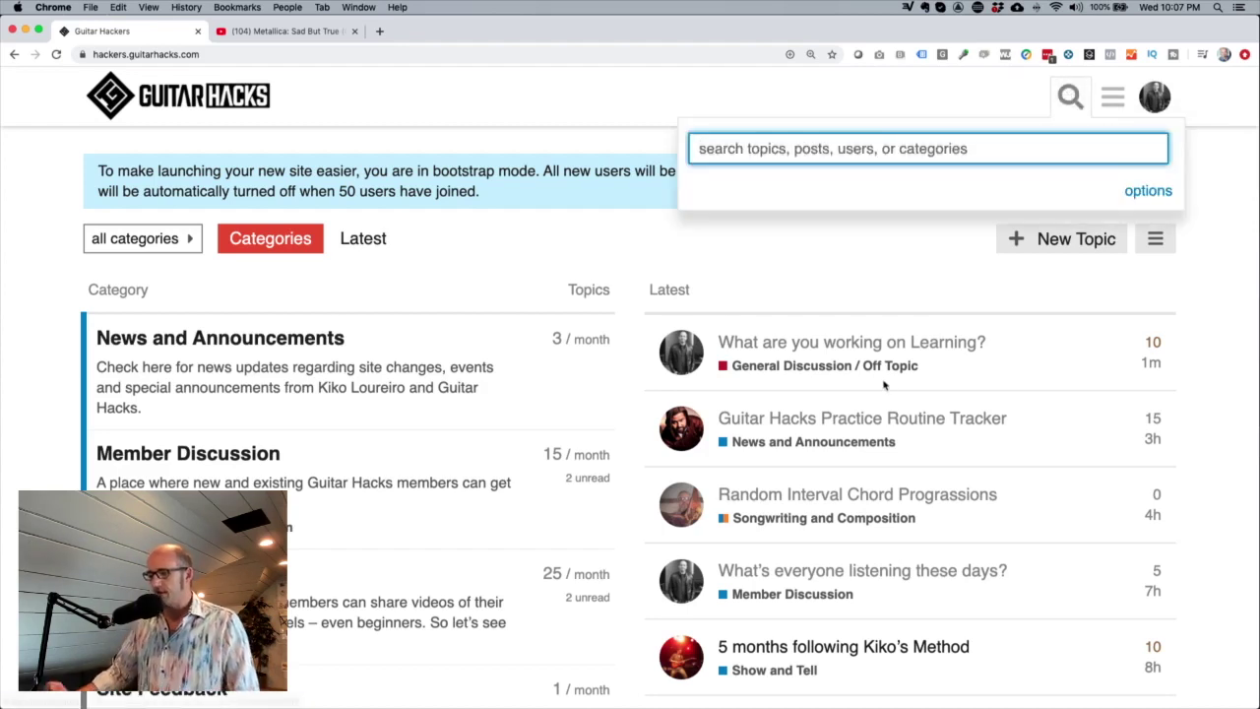
text(pedal)
key(BackSpace)
text(alboard)
key(Return)
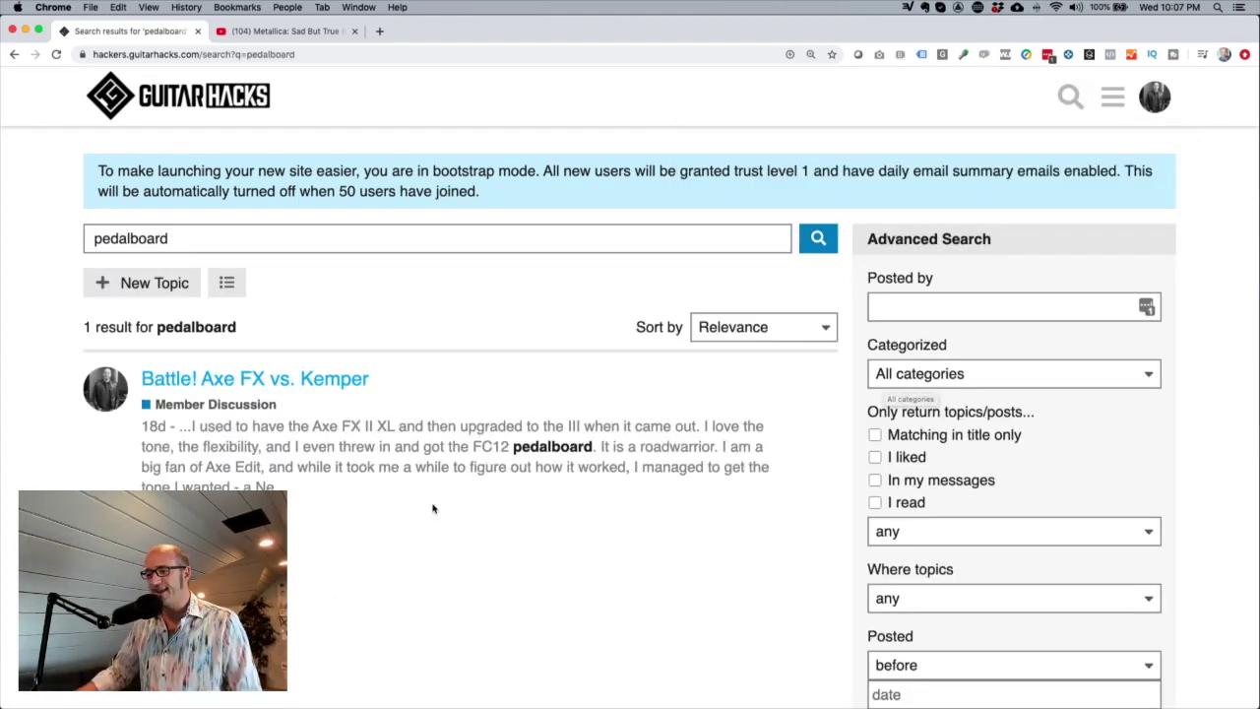
Open the found topic "Battle! Axe FX vs. Kemper" and look over its poll and replies.
click(309, 378)
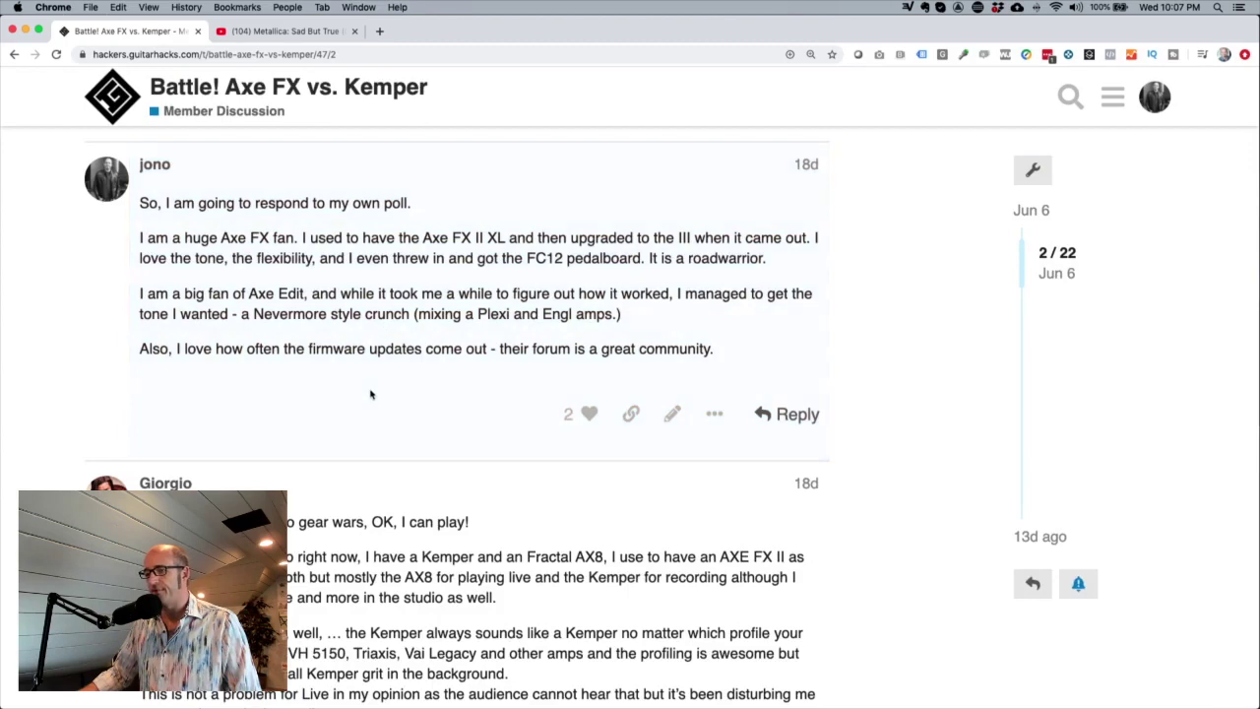
scroll(371, 393, up, 3)
scroll(393, 408, down, 4)
scroll(397, 414, up, 4)
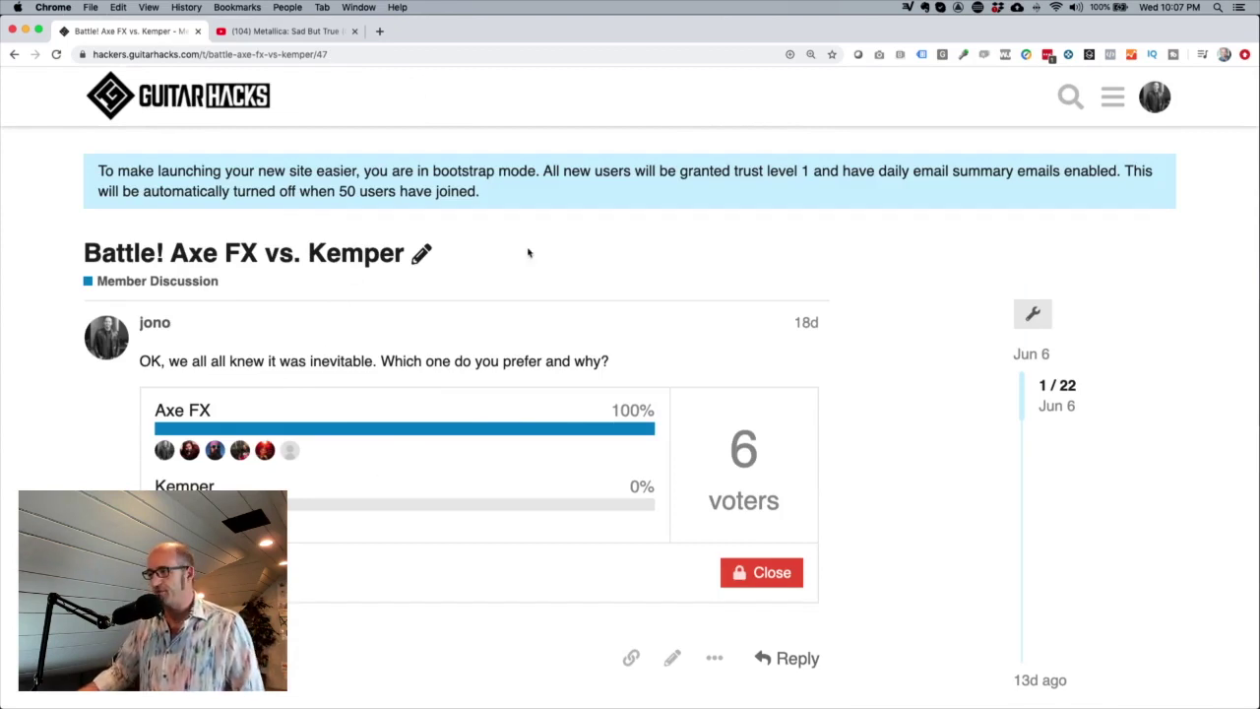
From the forum home page, start a new topic titled "What pedalboards, if any, are you using?".
click(237, 101)
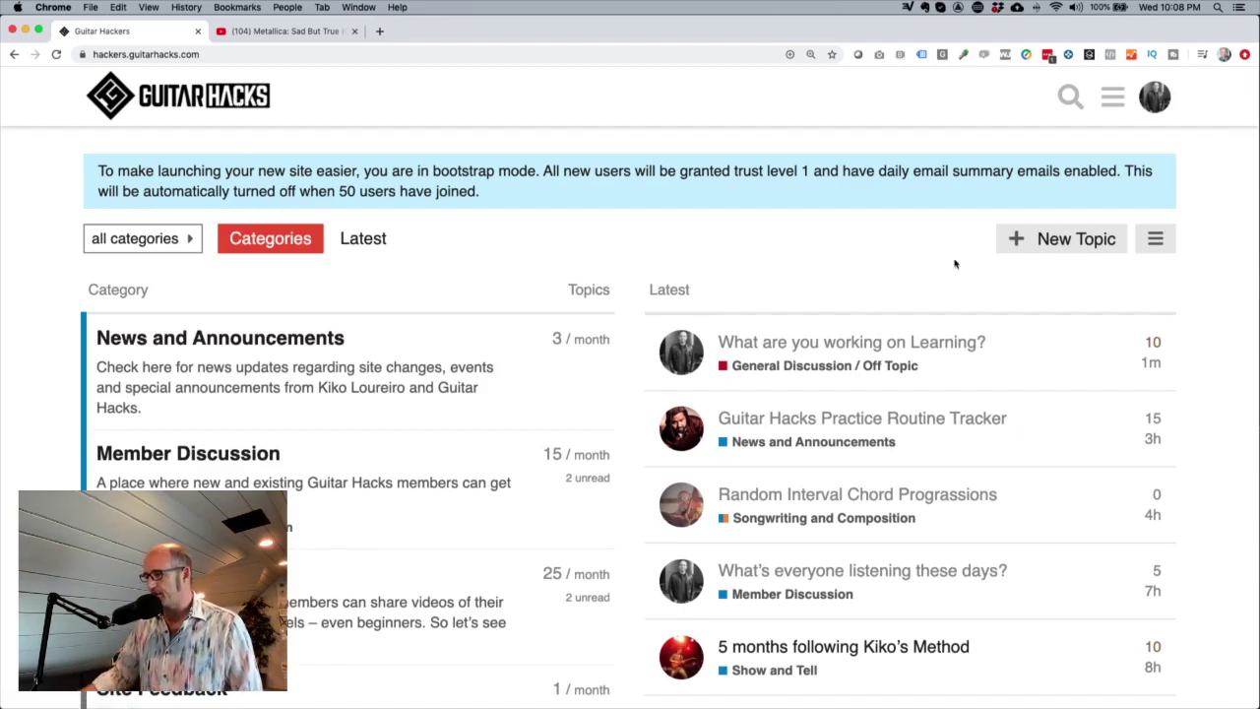
click(1049, 244)
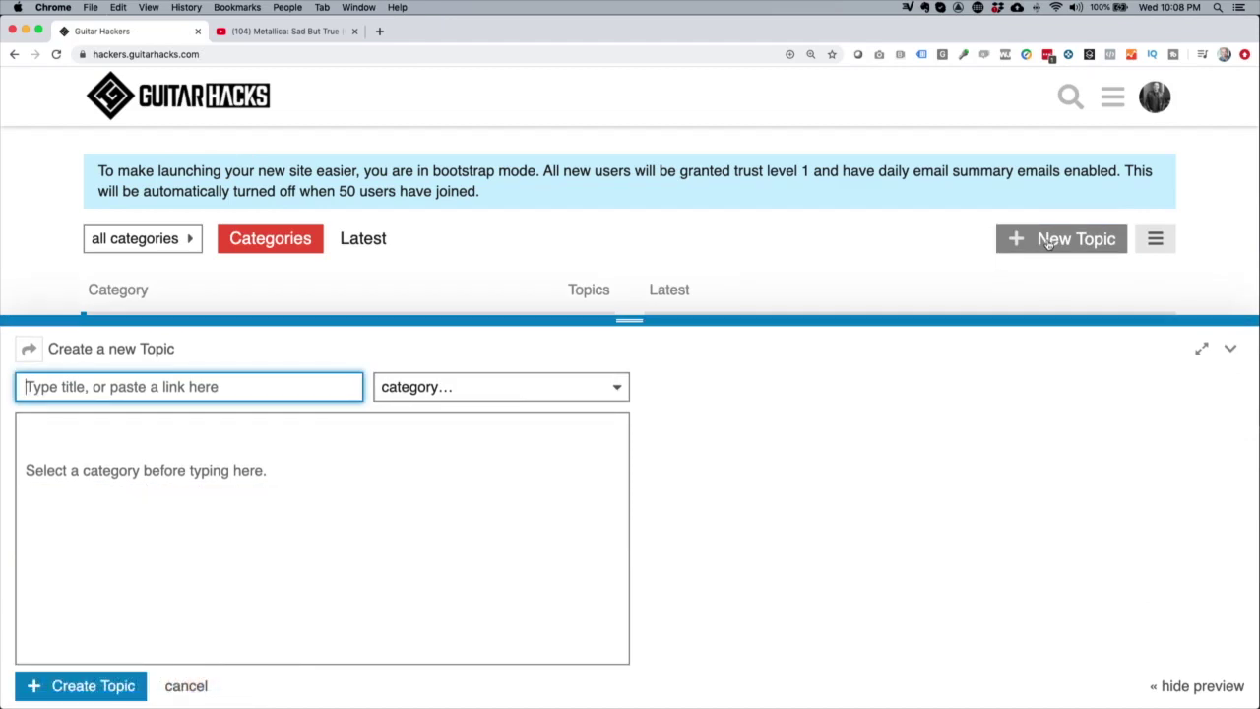
click(231, 386)
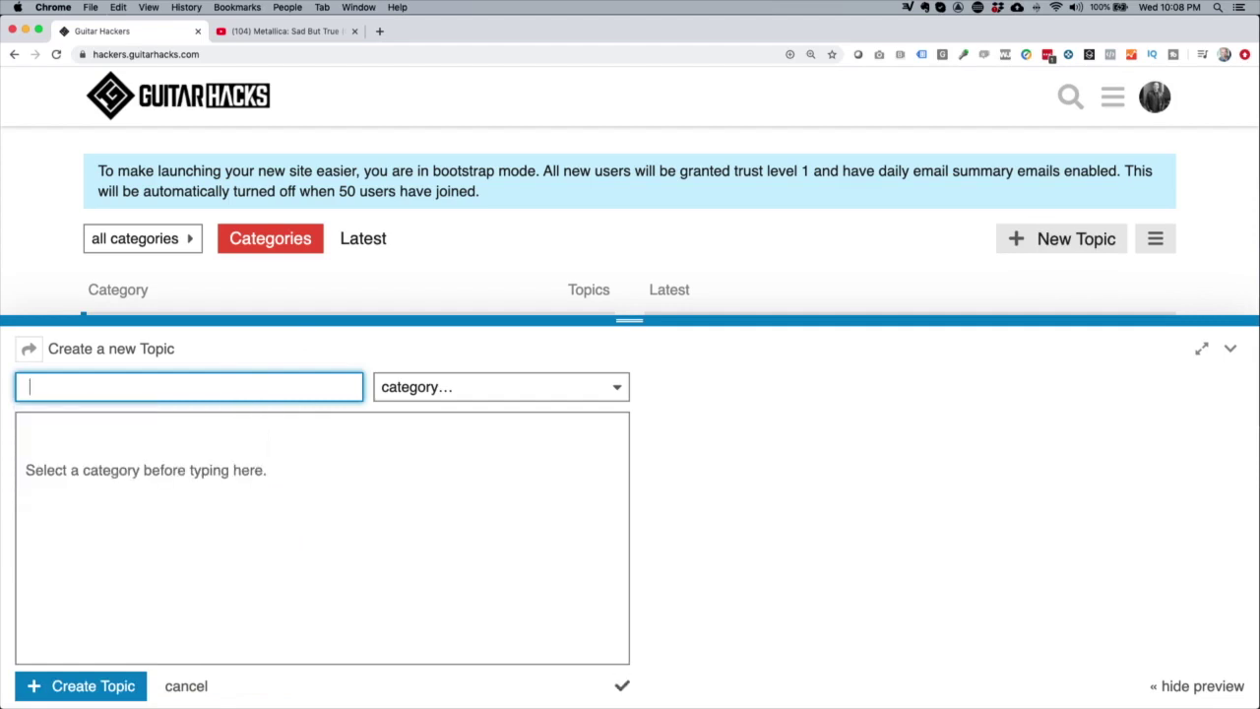
key(BackSpace)
text(What kin)
key(BackSpace)
key(BackSpace)
key(BackSpace)
text(pedboa)
key(BackSpace)
key(BackSpace)
key(BackSpace)
text(alboard)
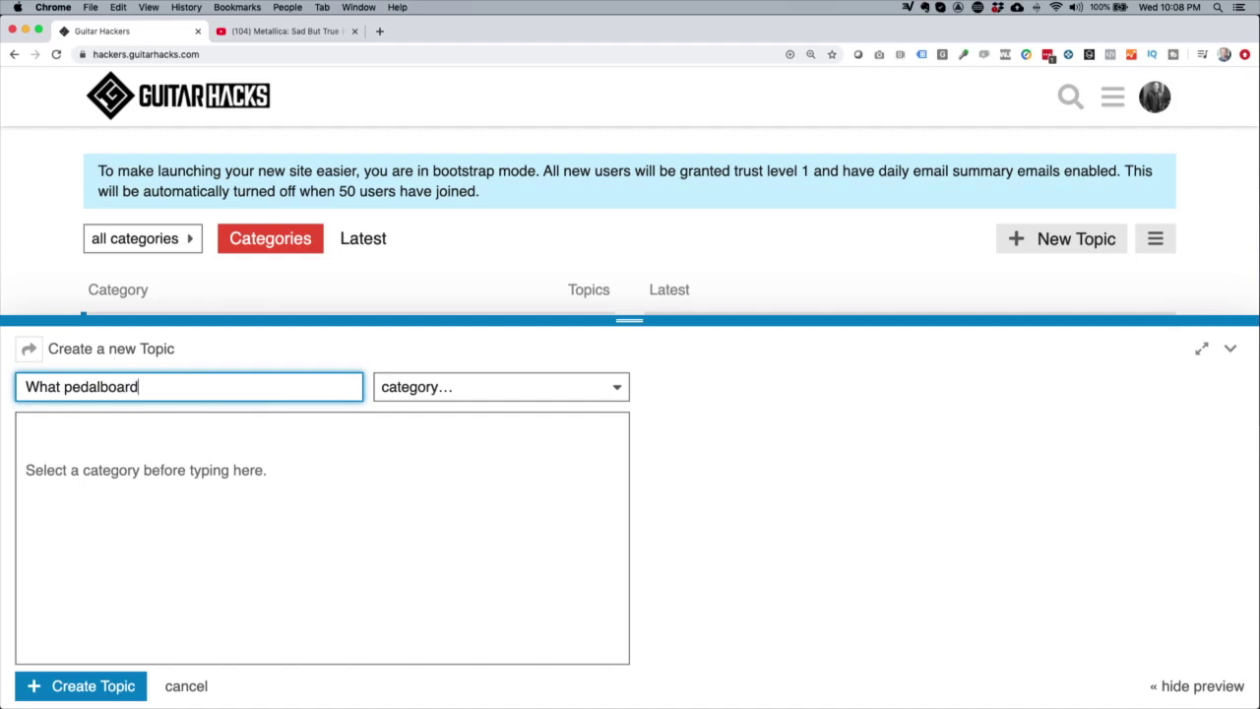
text(s, if any, are you using?)
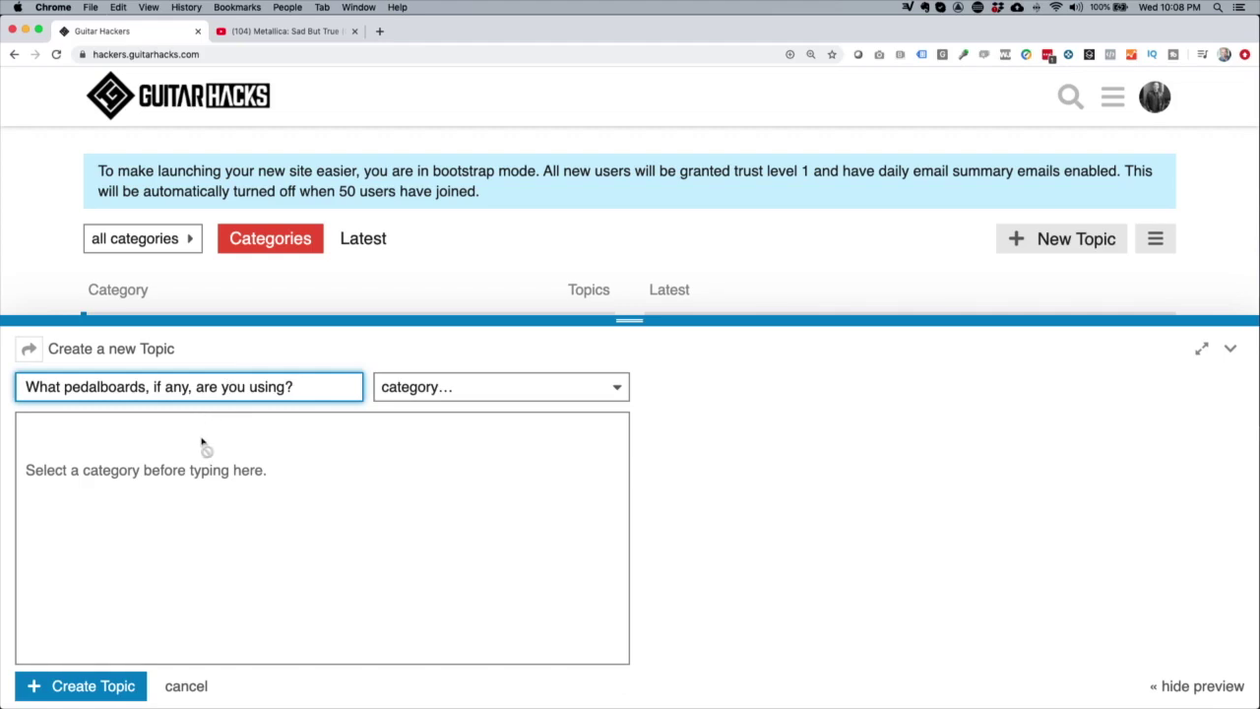
Look through the available categories and assign the new topic to Member Discussion.
click(445, 391)
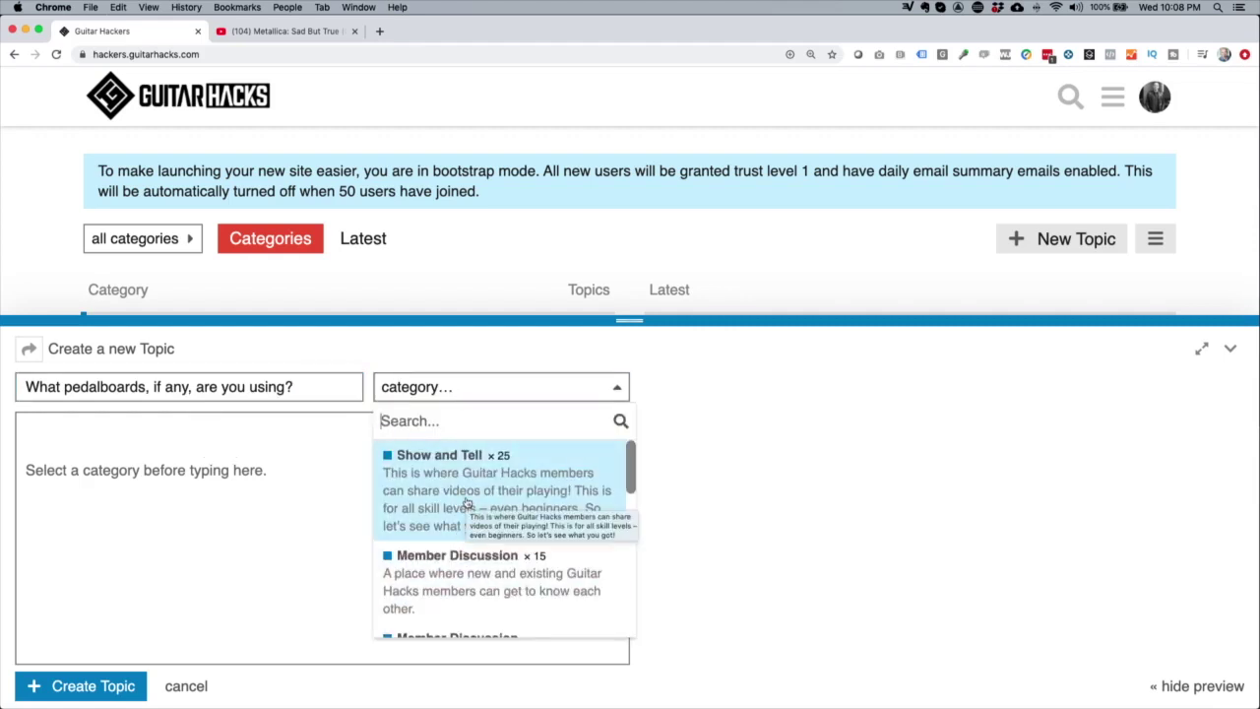
scroll(467, 506, down, 1)
scroll(462, 508, up, 1)
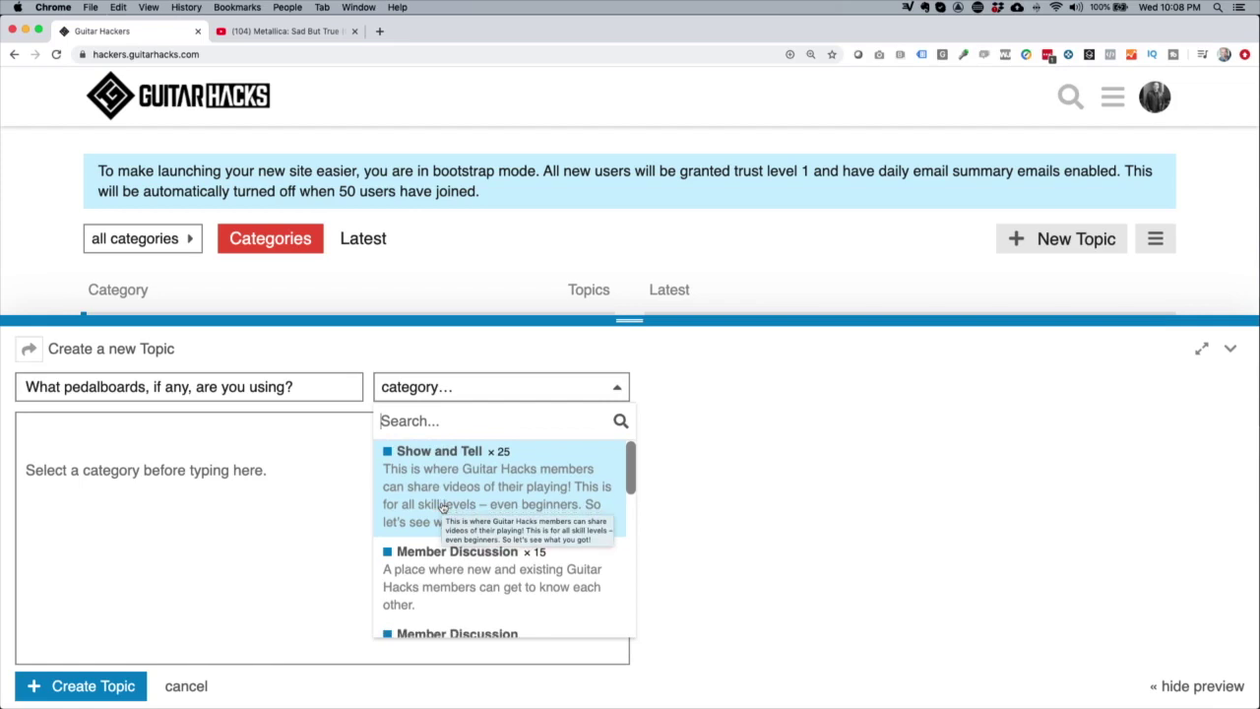
scroll(531, 500, down, 1)
scroll(481, 496, down, 2)
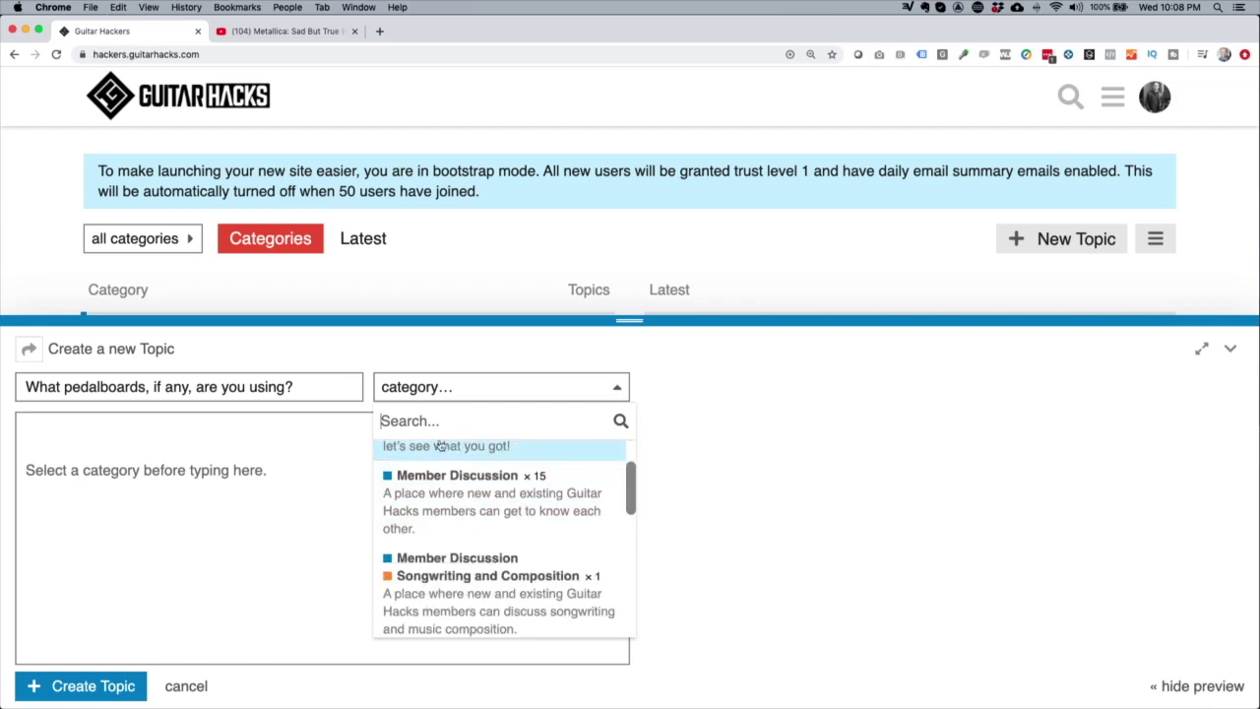
scroll(467, 543, down, 2)
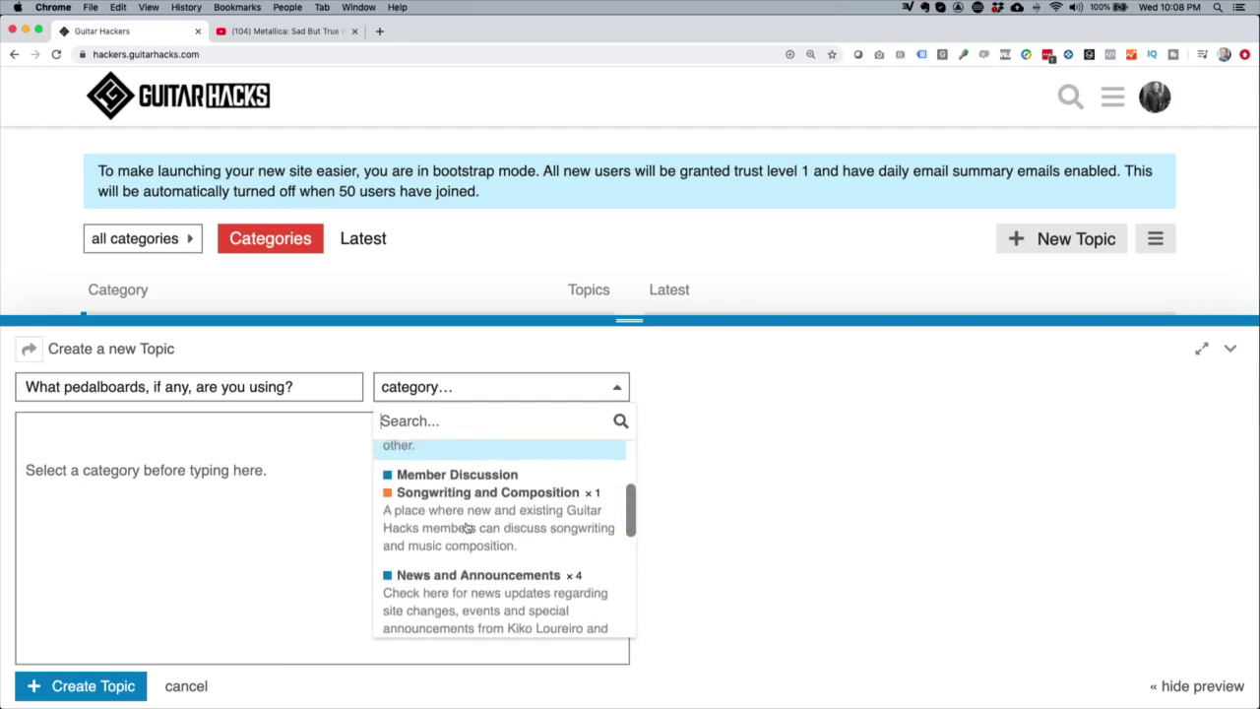
scroll(466, 528, up, 2)
click(466, 529)
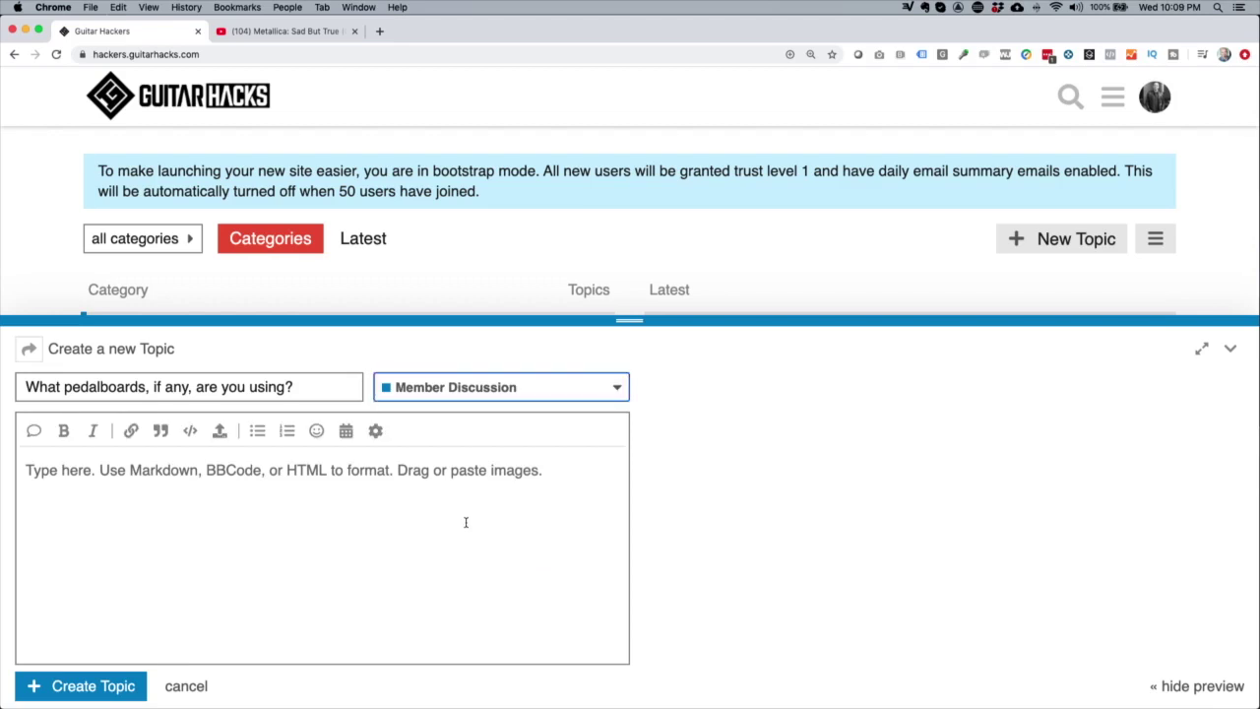
Begin the topic's body with the greeting "Hey, Everyone," followed by a blank line.
click(465, 522)
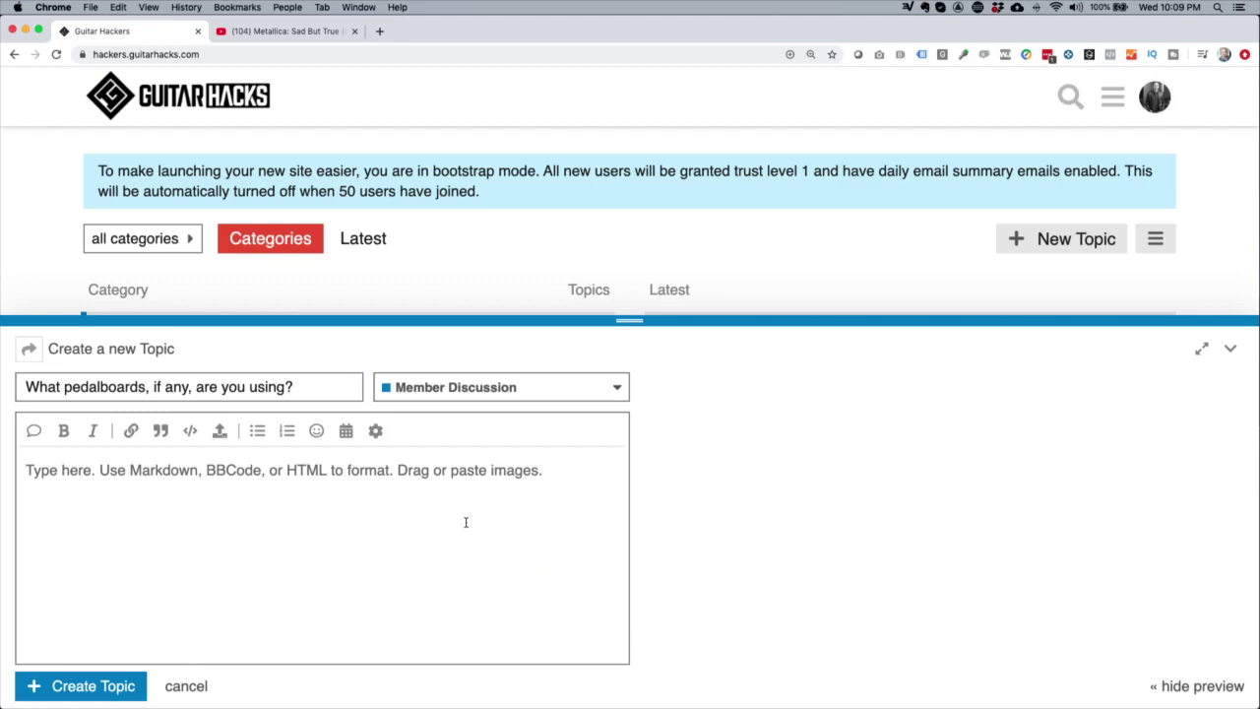
text(Hey,m)
key(BackSpace)
text(Everyone,)
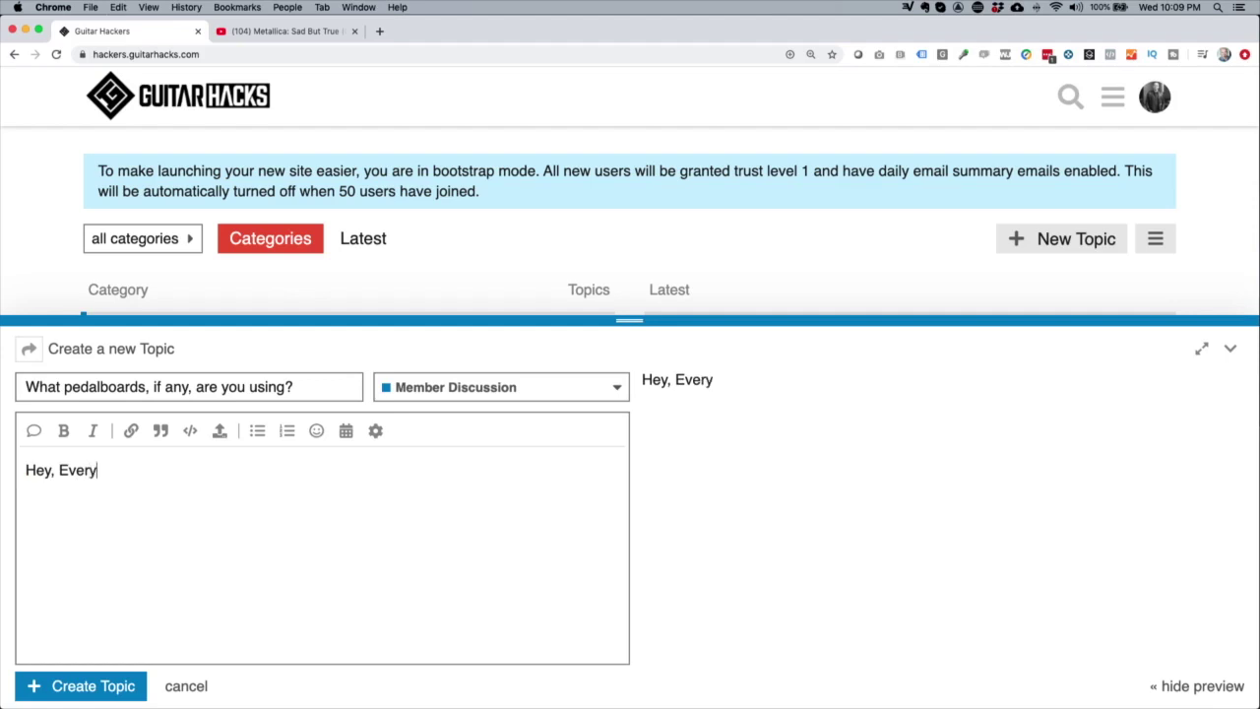
key(Return)
key(Return)
Write "I would love to get a sense of what effects and pedalboard gear you are using." below the greeting and dismiss the similar-topic suggestions.
text(I woul)
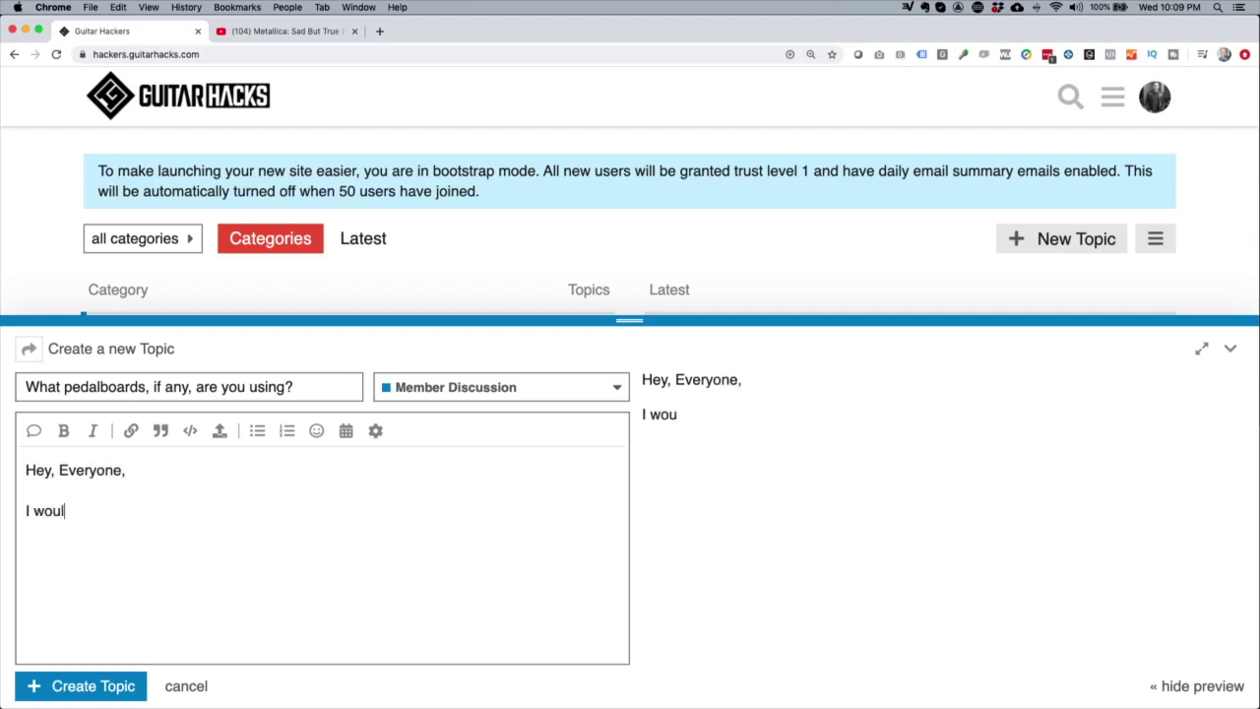
text(d love to get a sense of what )
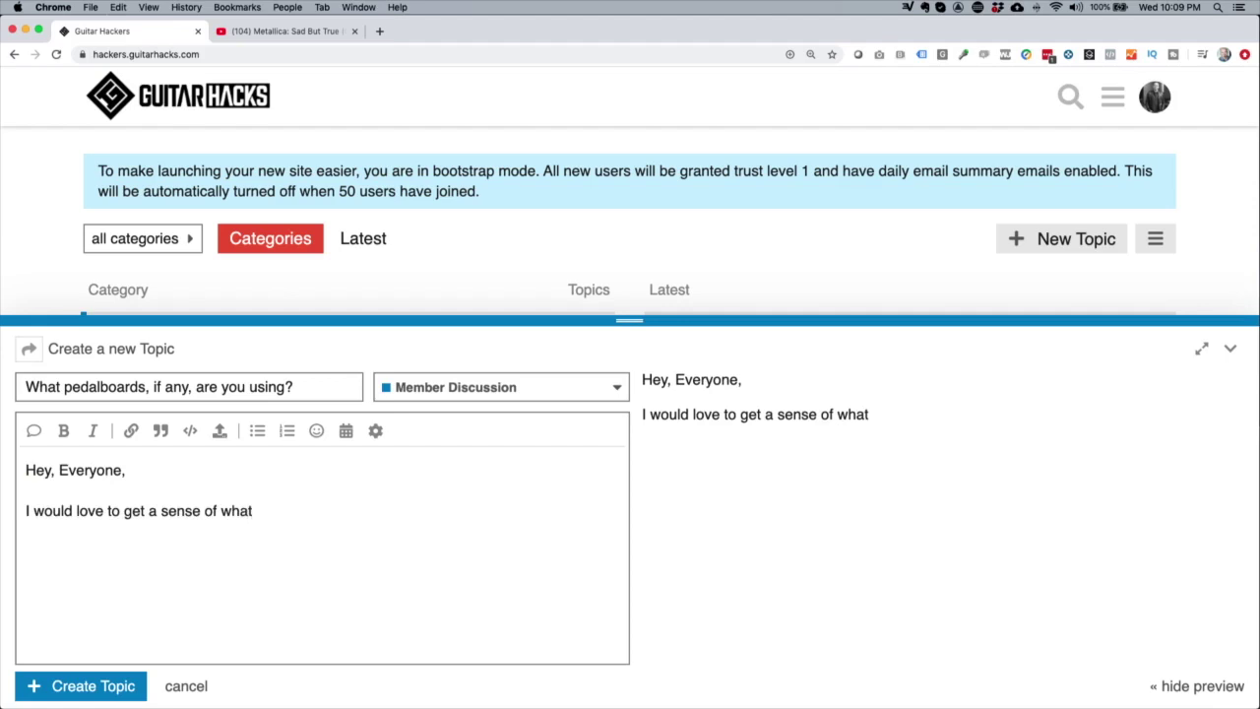
text(effects a)
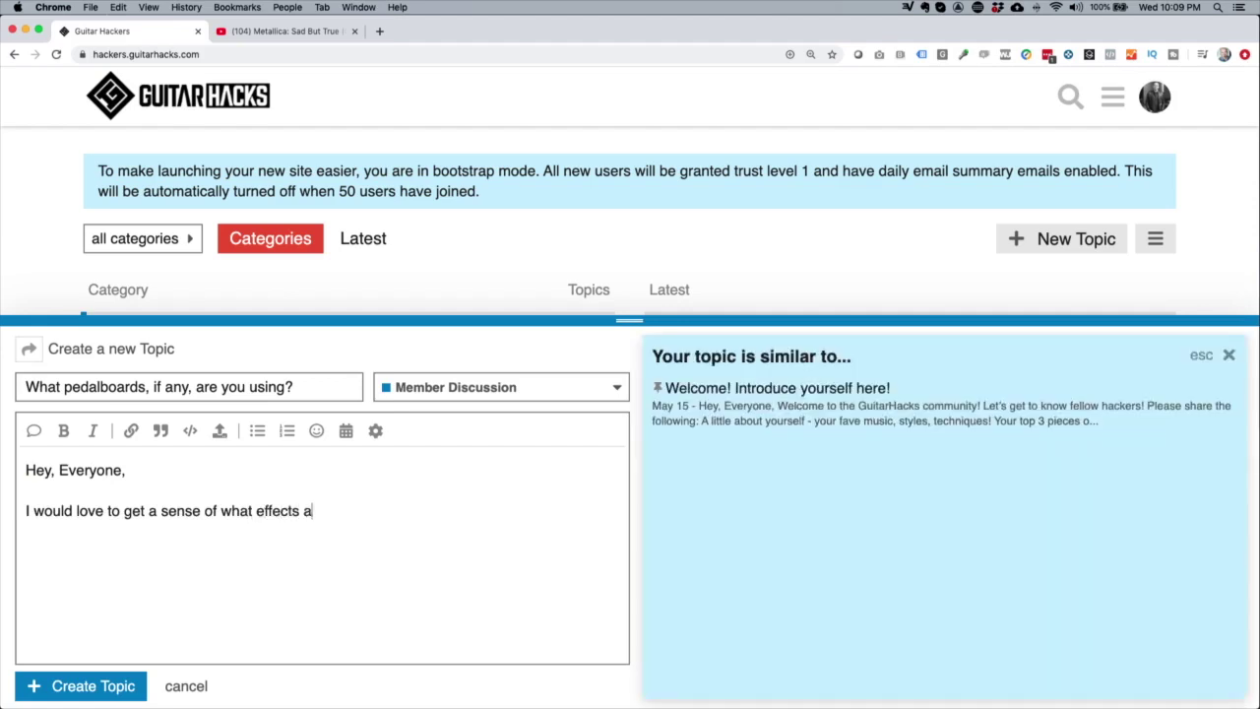
text(nd pedalboardsd)
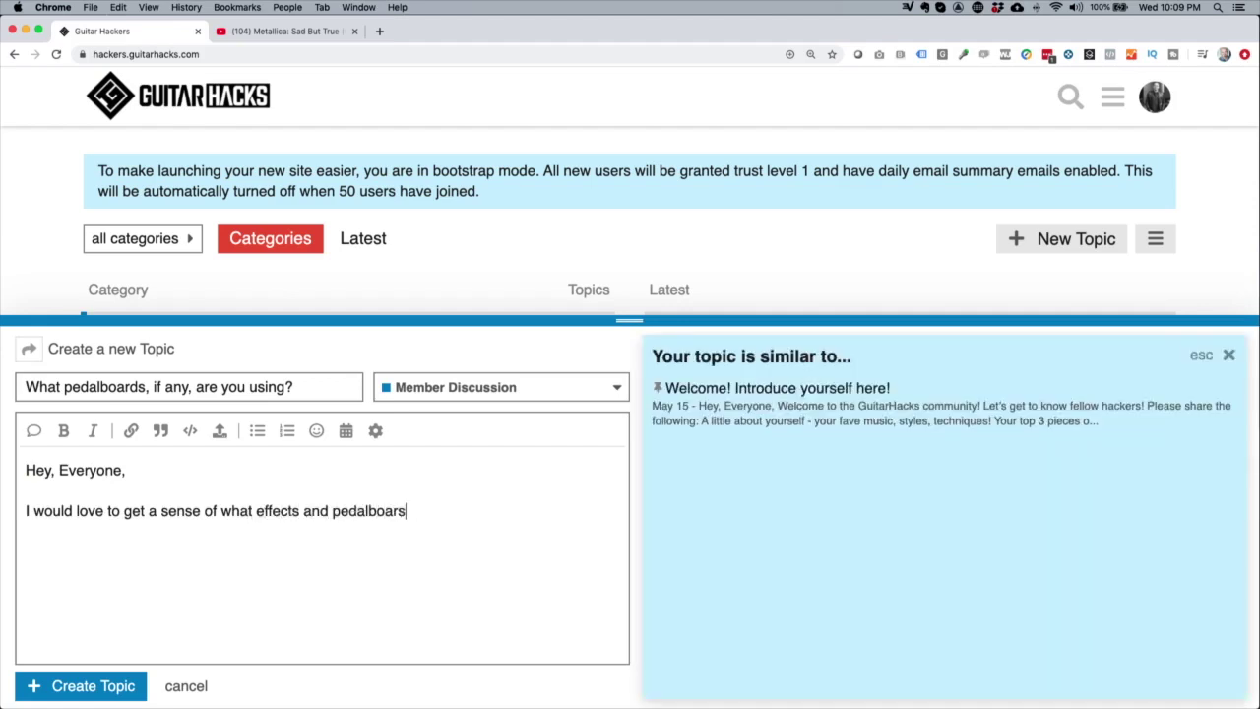
key(BackSpace)
key(BackSpace)
text(gear you are using.)
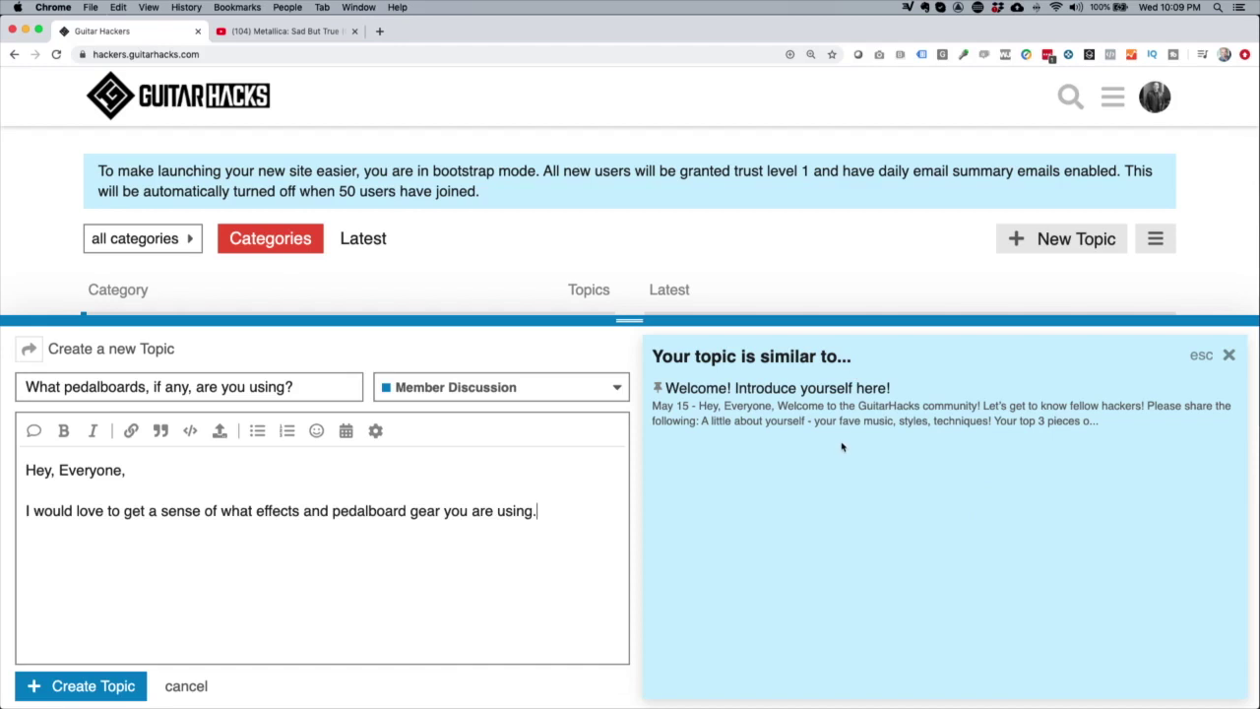
click(1228, 354)
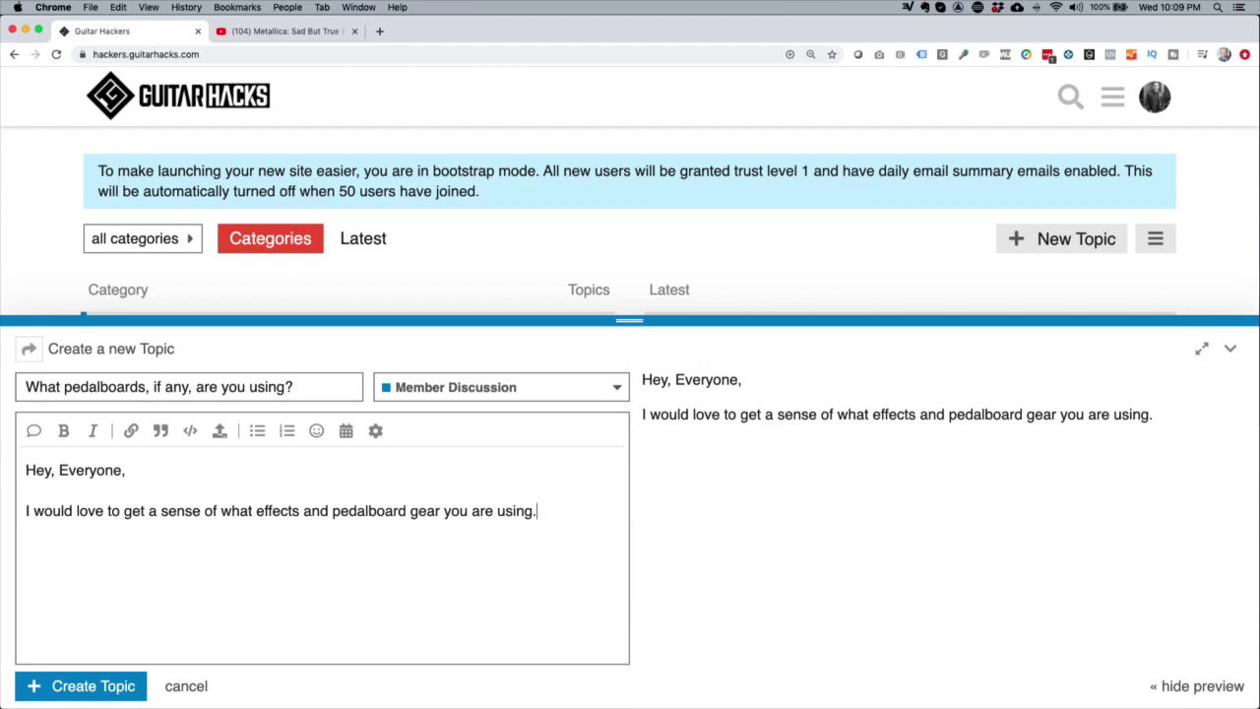
Switch to Finder and add IMG_20200624_212504.jpg from the pic folder to the end of the topic's body.
key(super+Tab)
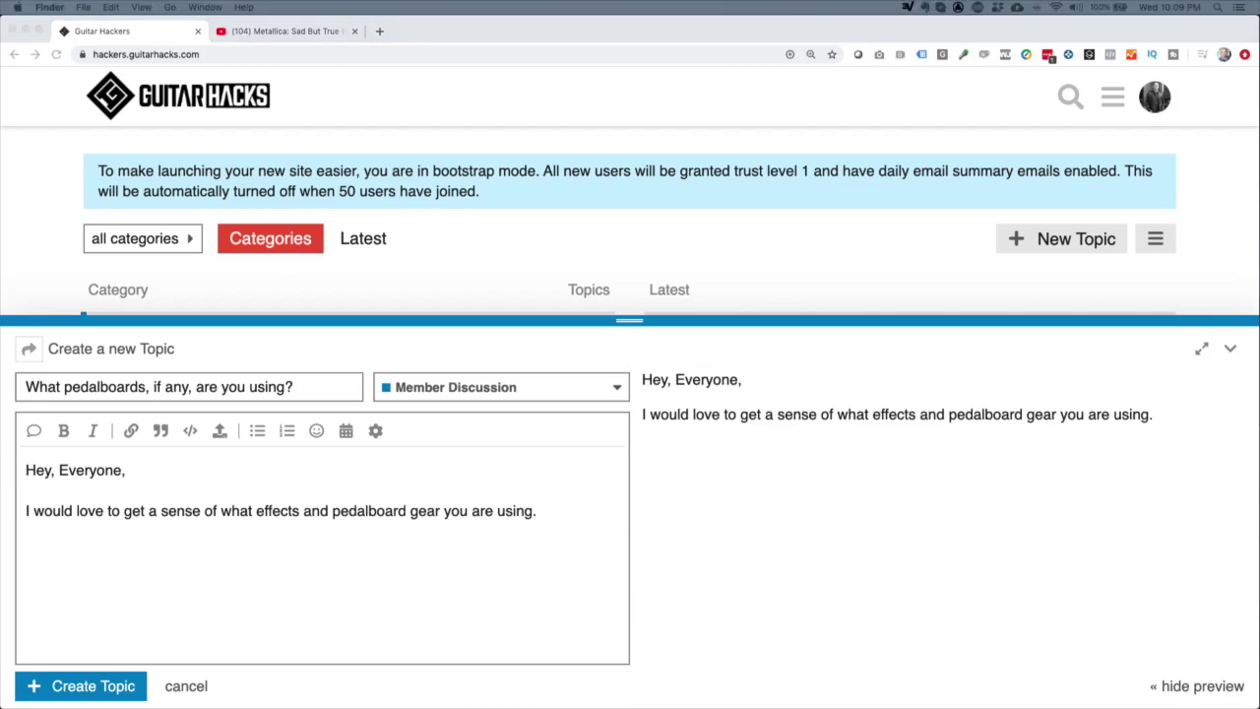
key(super+n)
drag(720, 232, 914, 272)
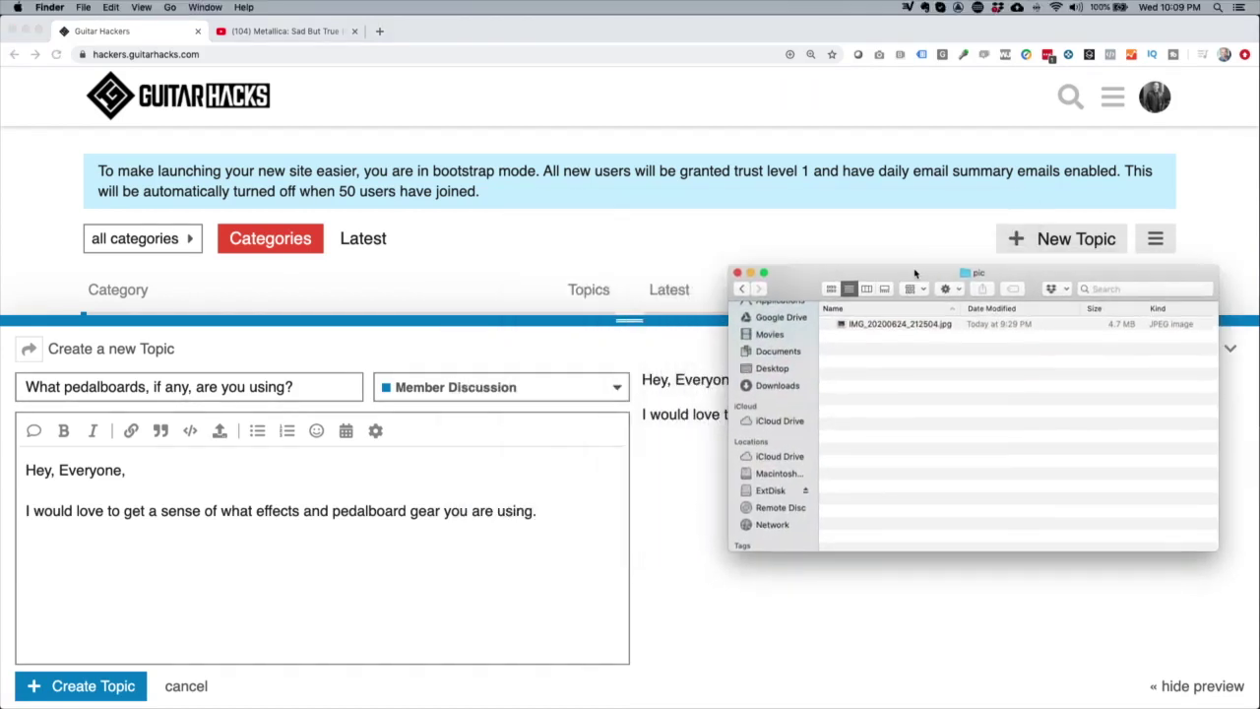
click(897, 327)
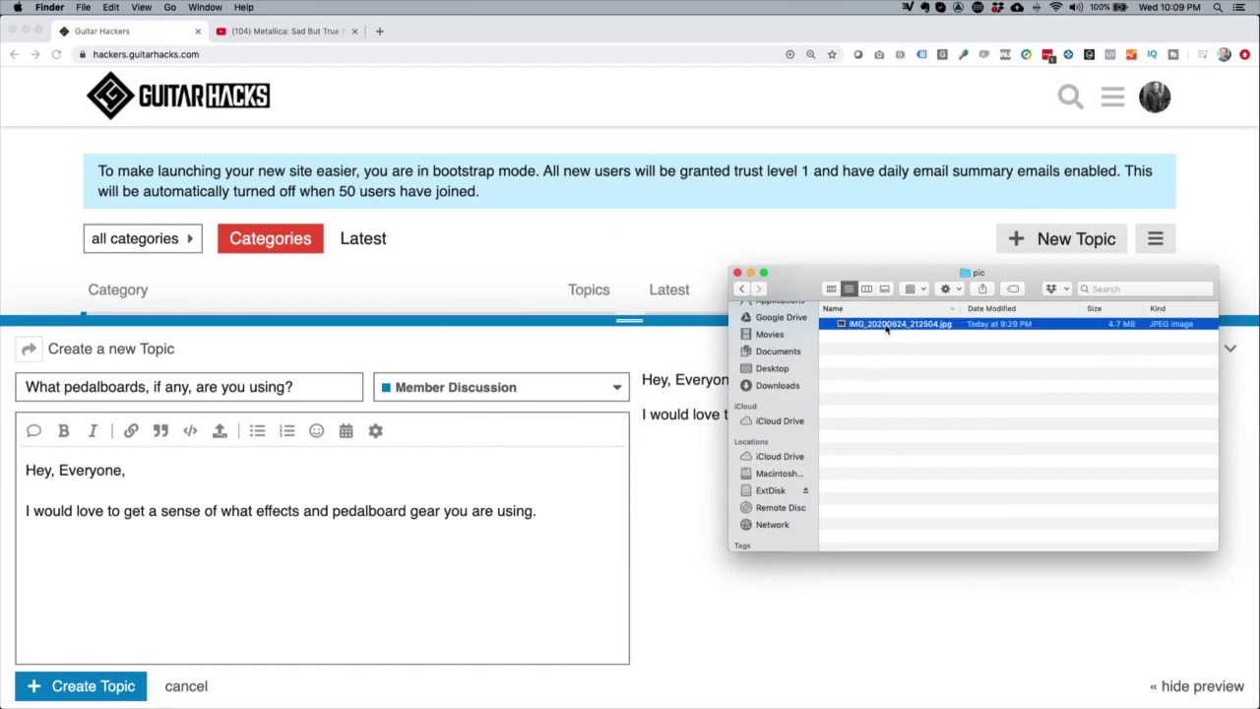
drag(887, 326, 350, 597)
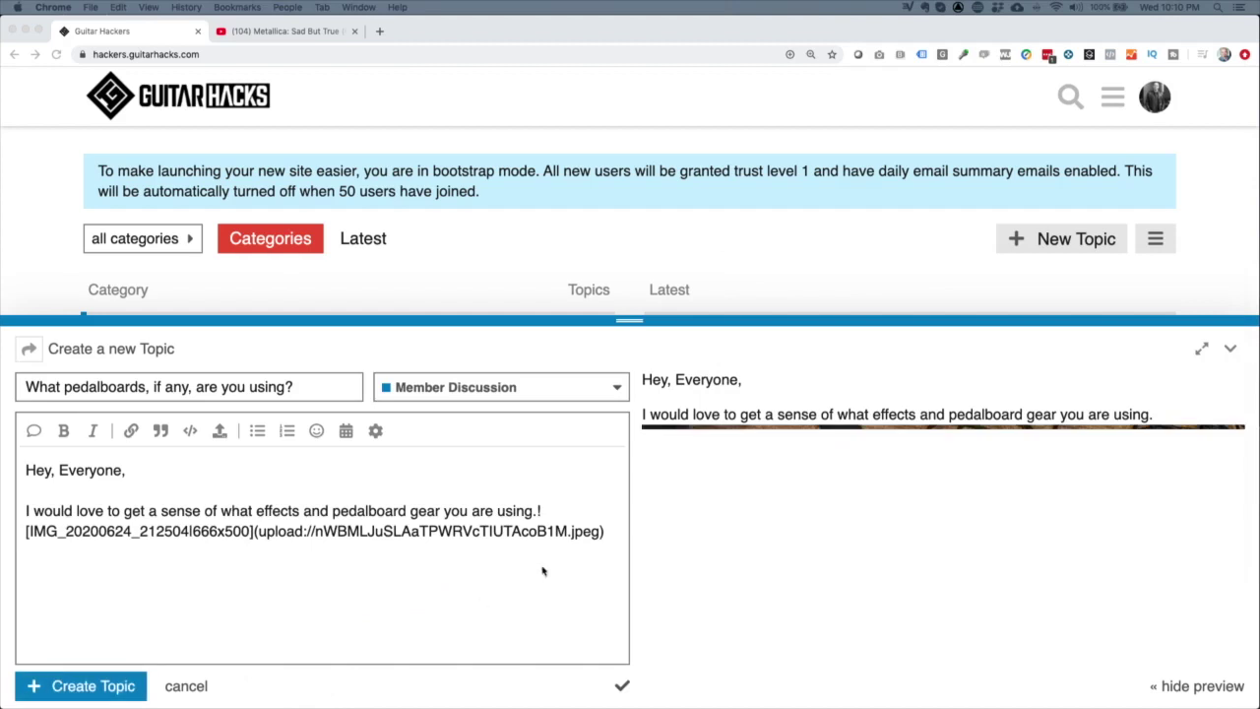
Move the picture's code into its own paragraph, separated from the sentence by a blank line, and inspect the picture in the preview.
click(536, 513)
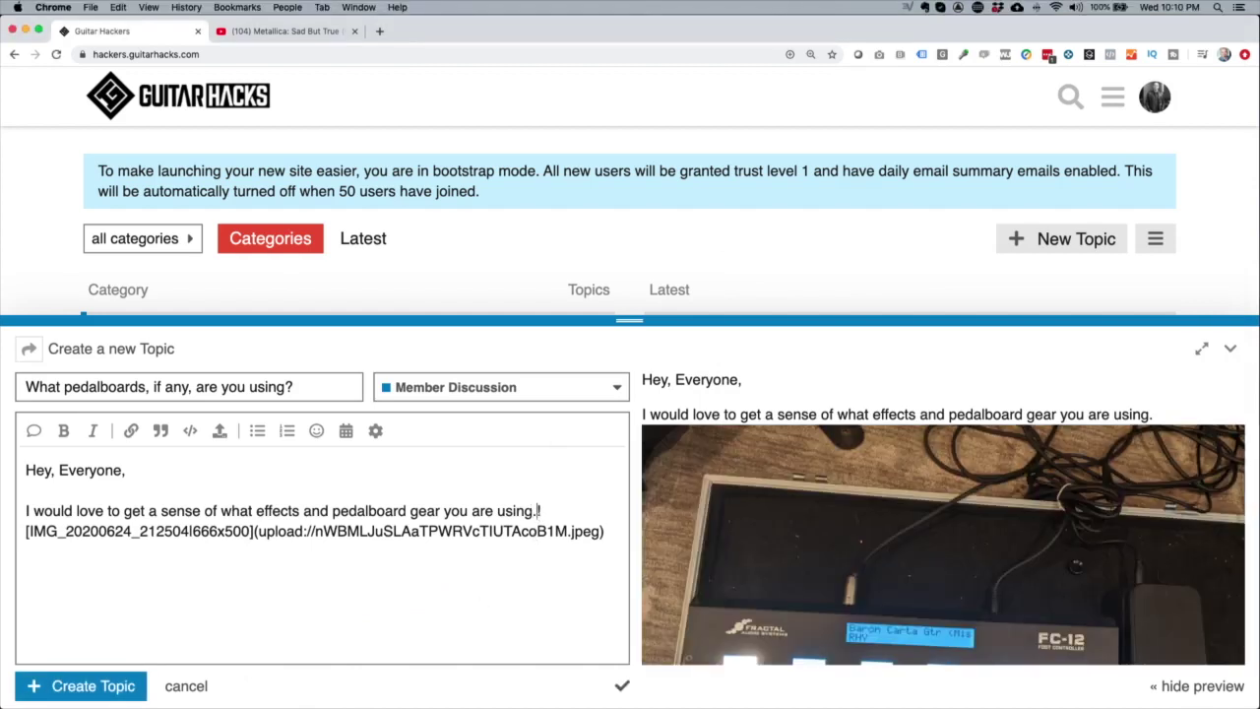
key(Return)
key(Return)
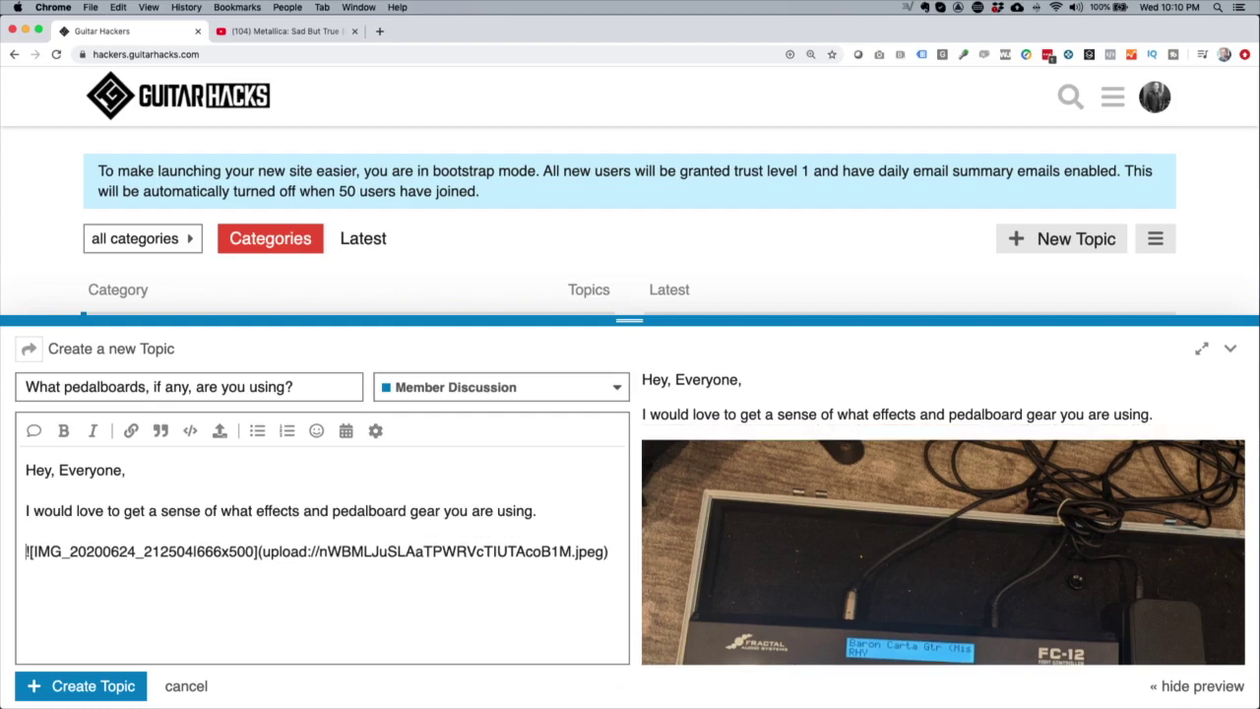
scroll(967, 623, down, 3)
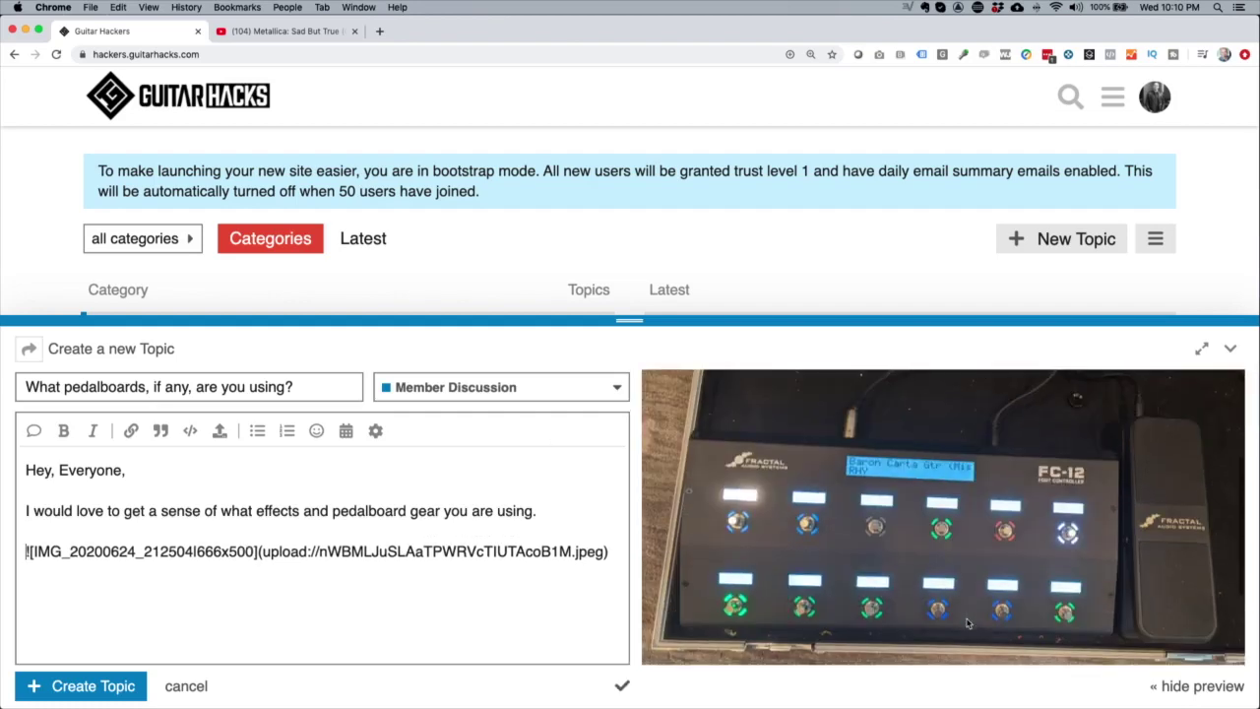
scroll(967, 623, up, 4)
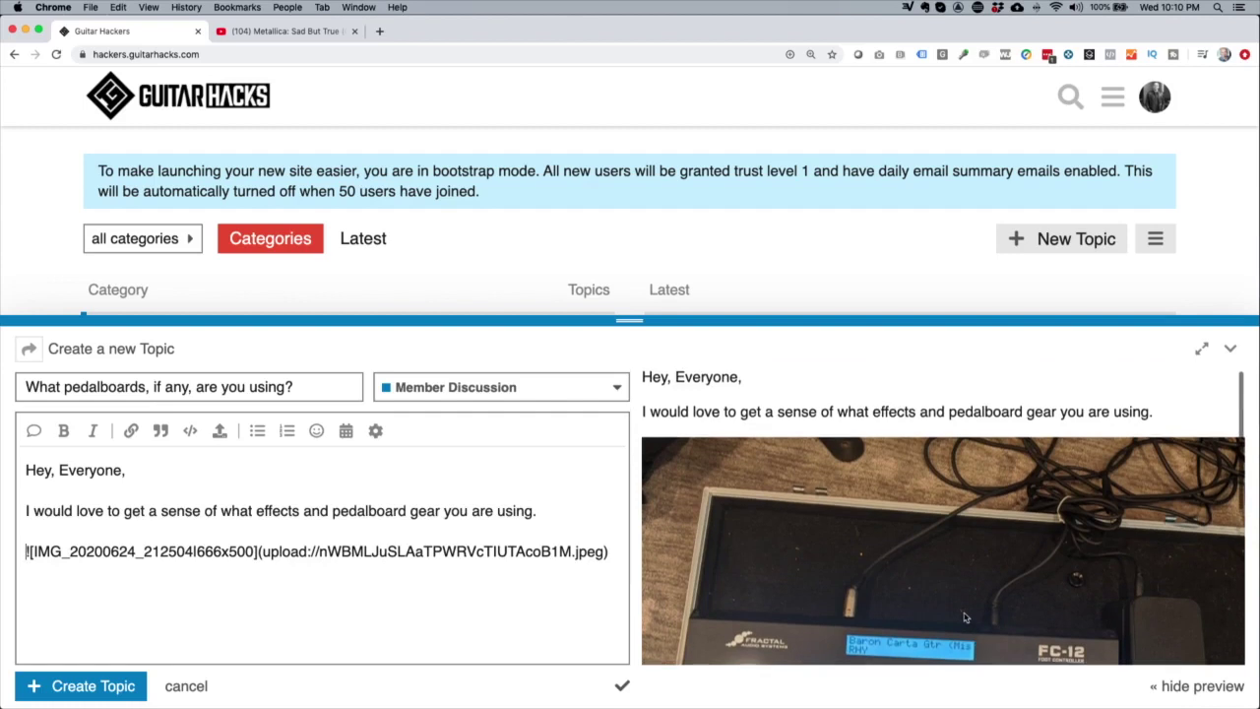
scroll(965, 618, down, 2)
scroll(964, 618, down, 2)
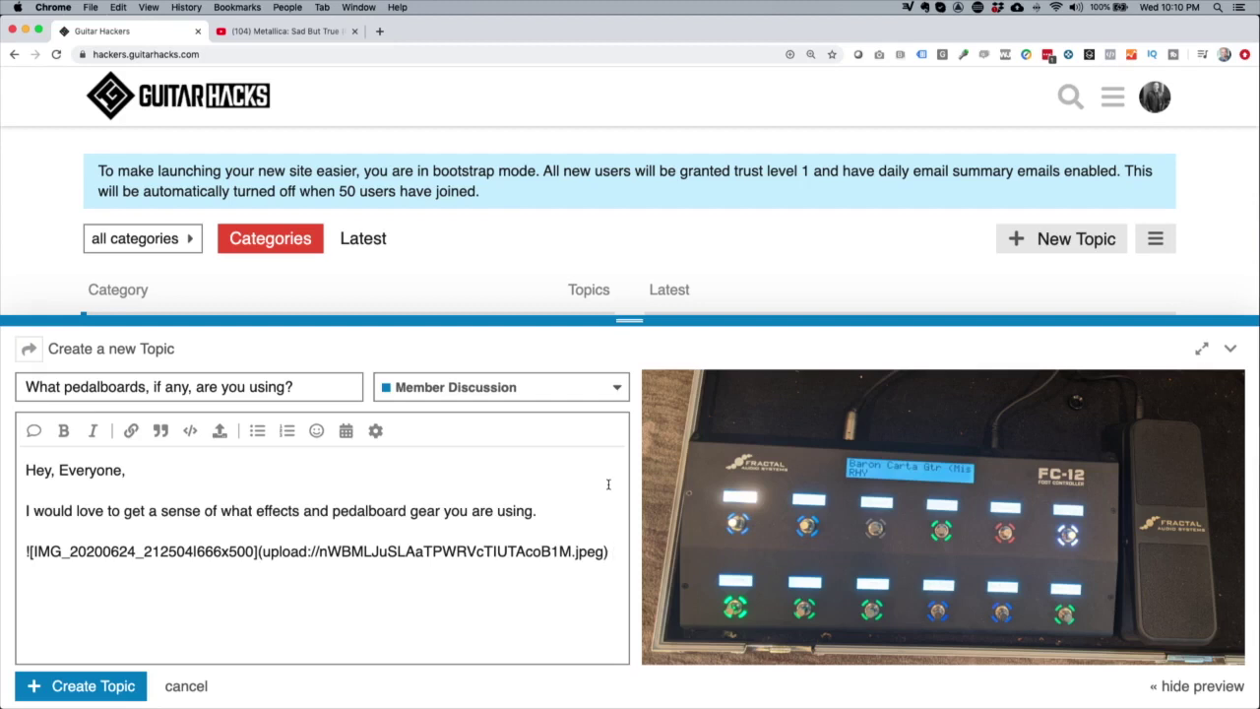
Write "Let me know what you are using!" as a separate paragraph below the picture.
key(Return)
key(Return)
text(Let me know what you are using!)
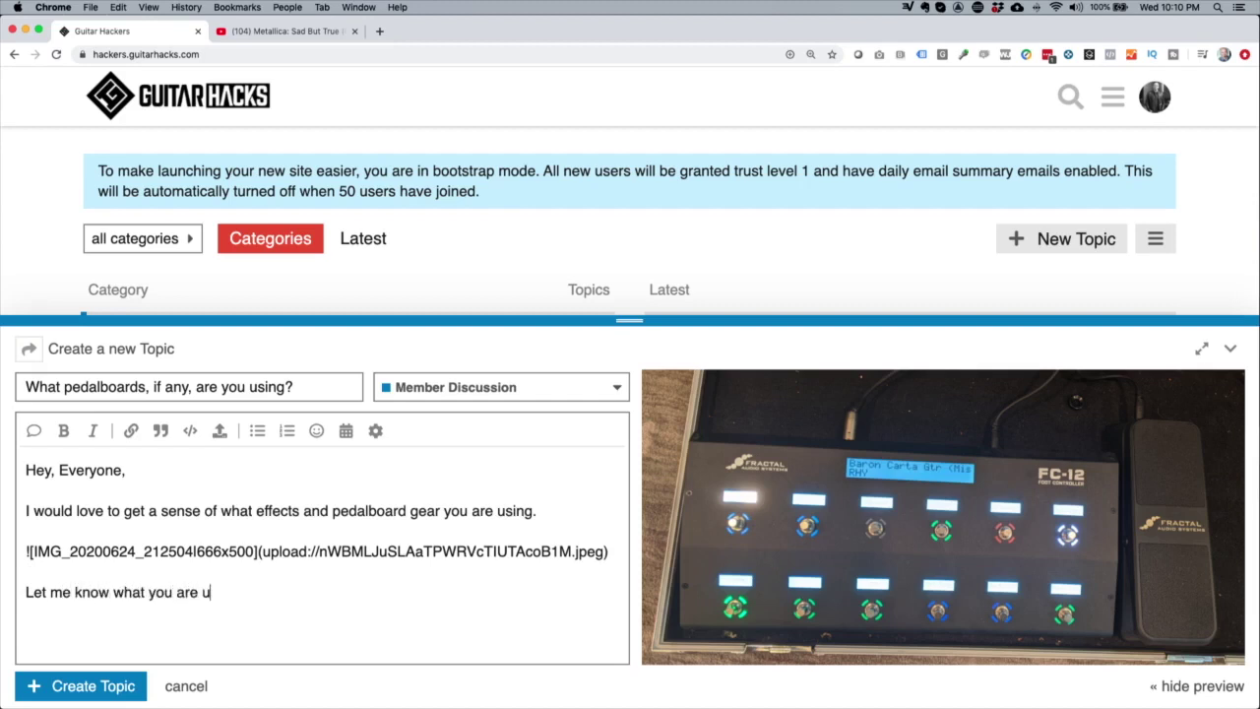
key(Return)
key(Return)
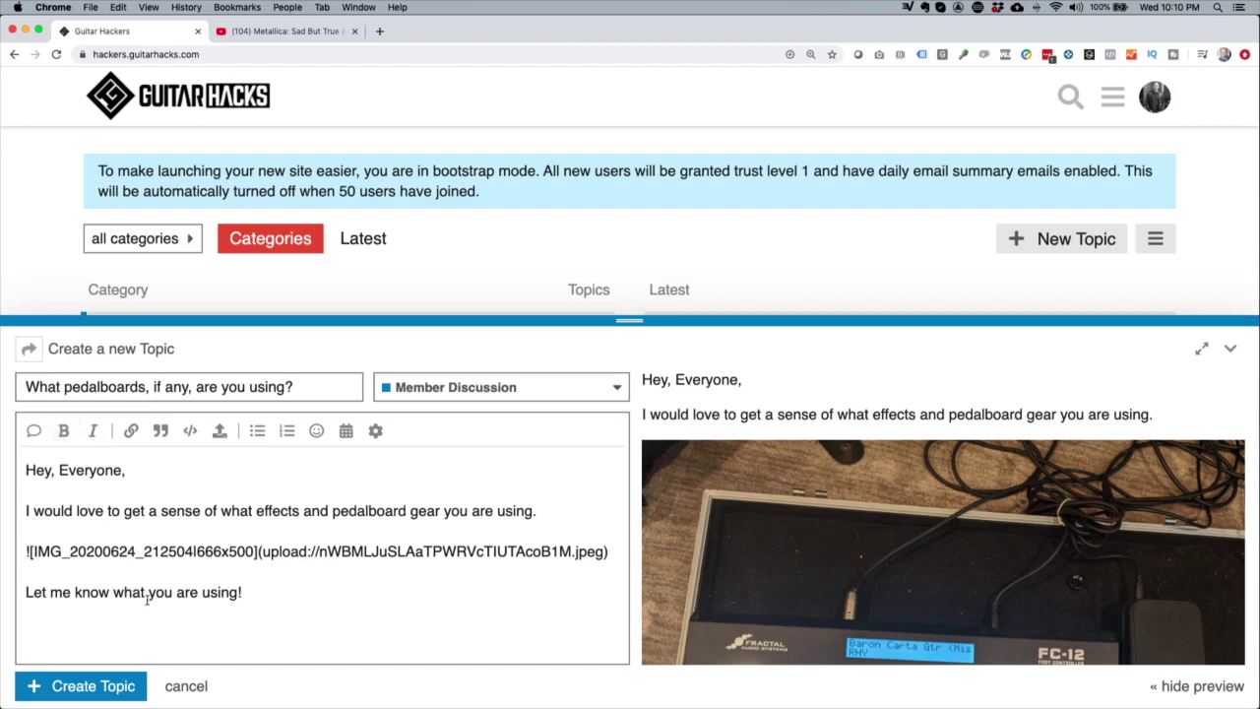
Try bold formatting on the word "love" and delete its asterisk markers.
double_click(90, 511)
click(64, 432)
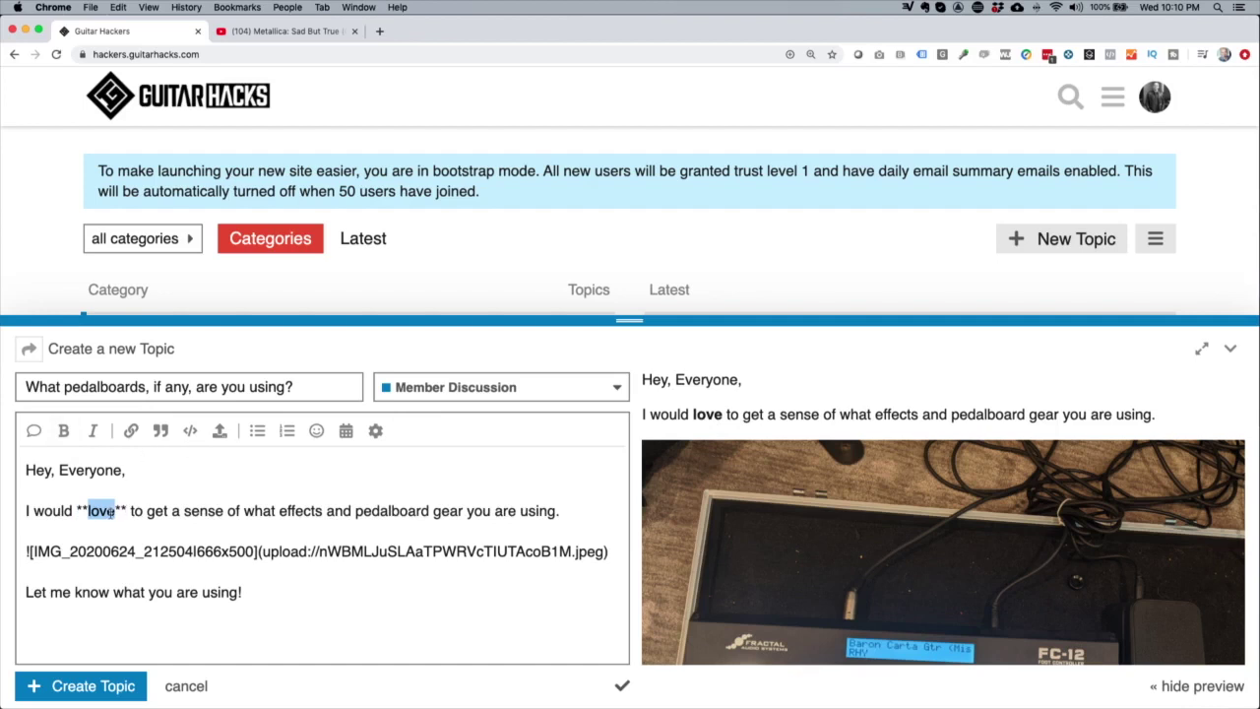
click(97, 513)
click(86, 510)
key(BackSpace)
key(BackSpace)
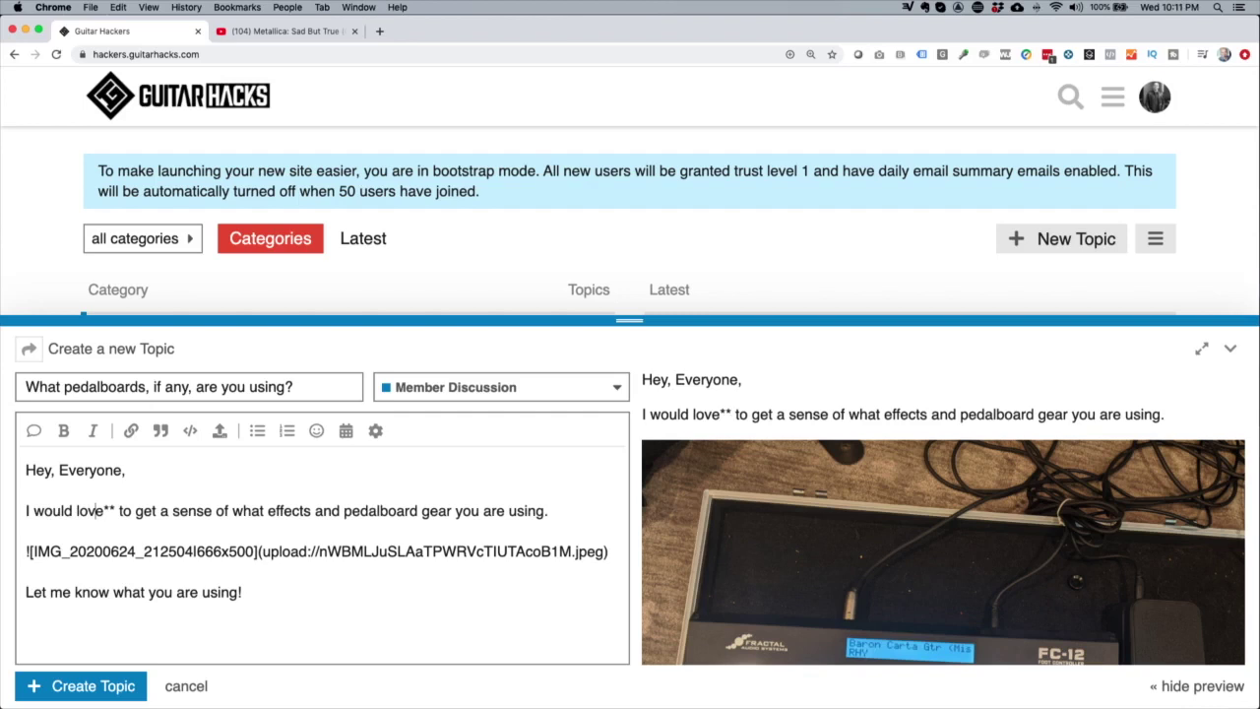
key(Delete)
key(Delete)
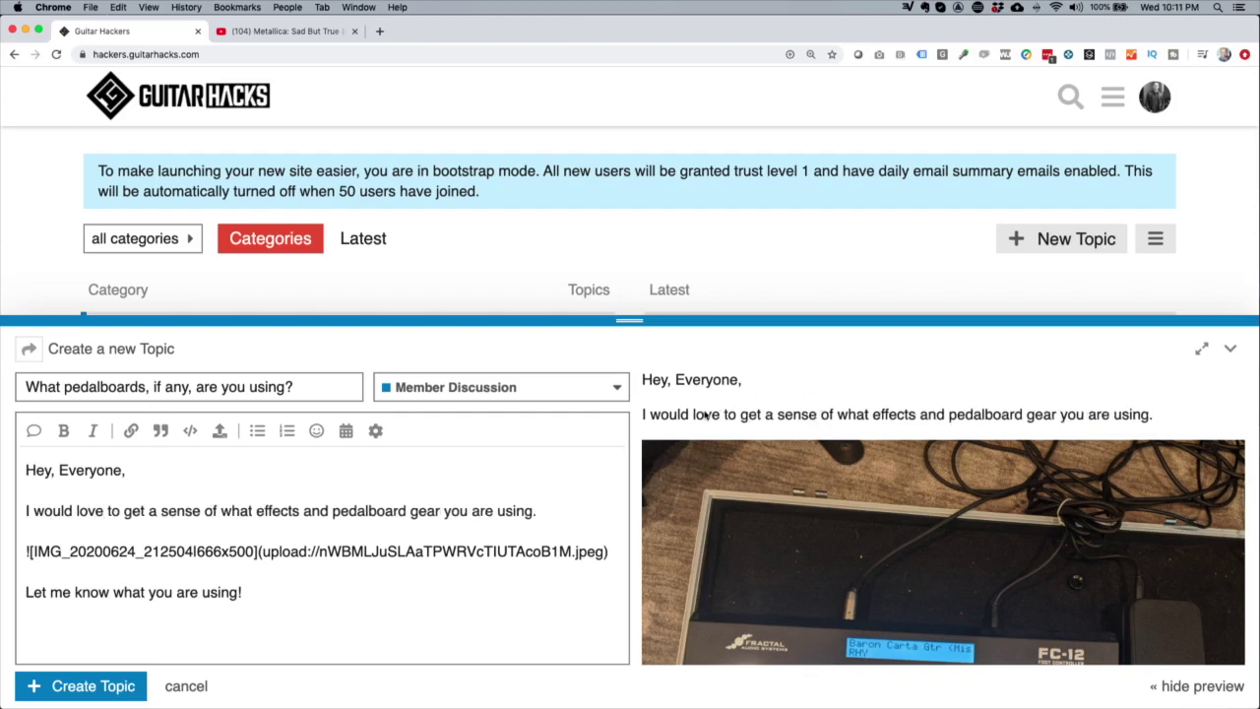
Try italic formatting on the word "love" and delete its single asterisks.
double_click(89, 510)
click(97, 431)
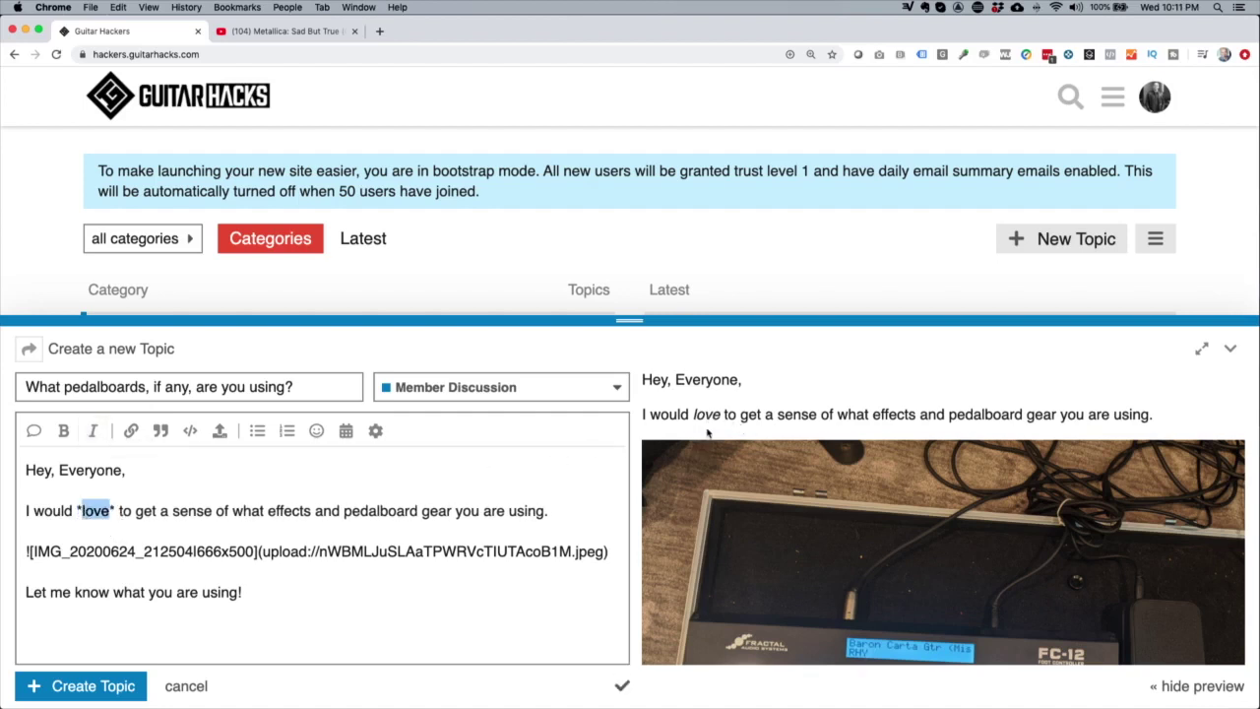
click(115, 510)
key(BackSpace)
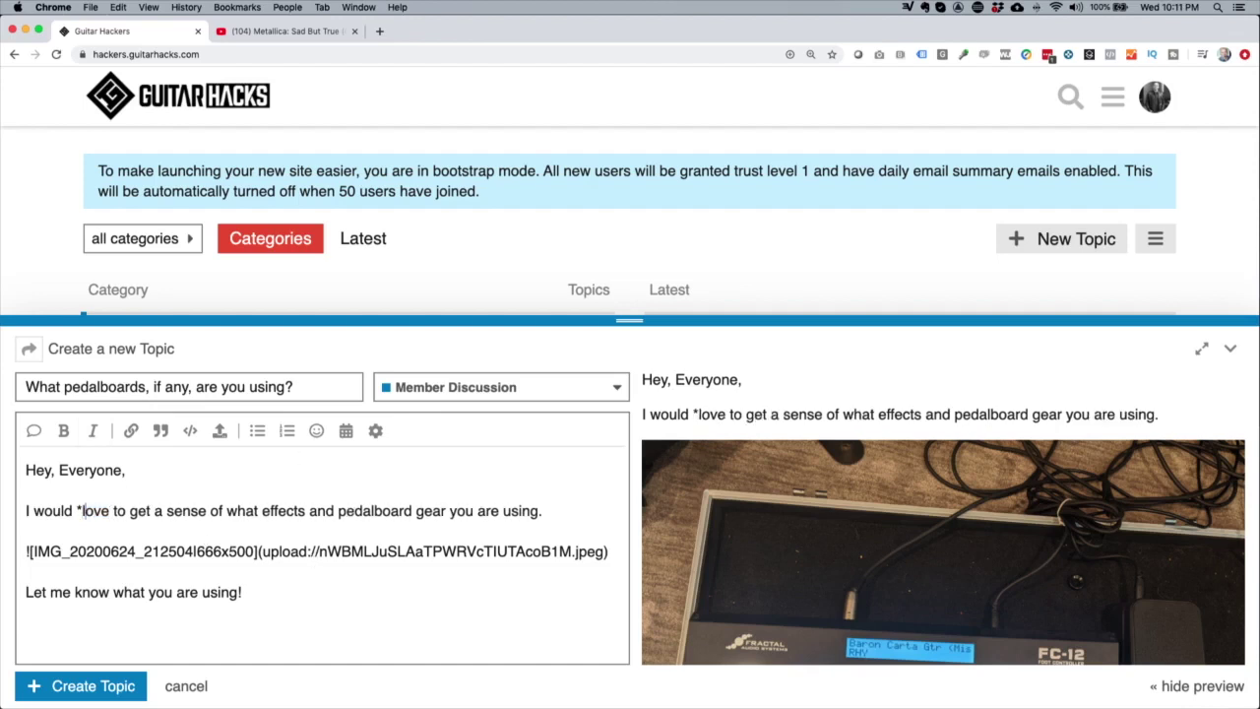
key(BackSpace)
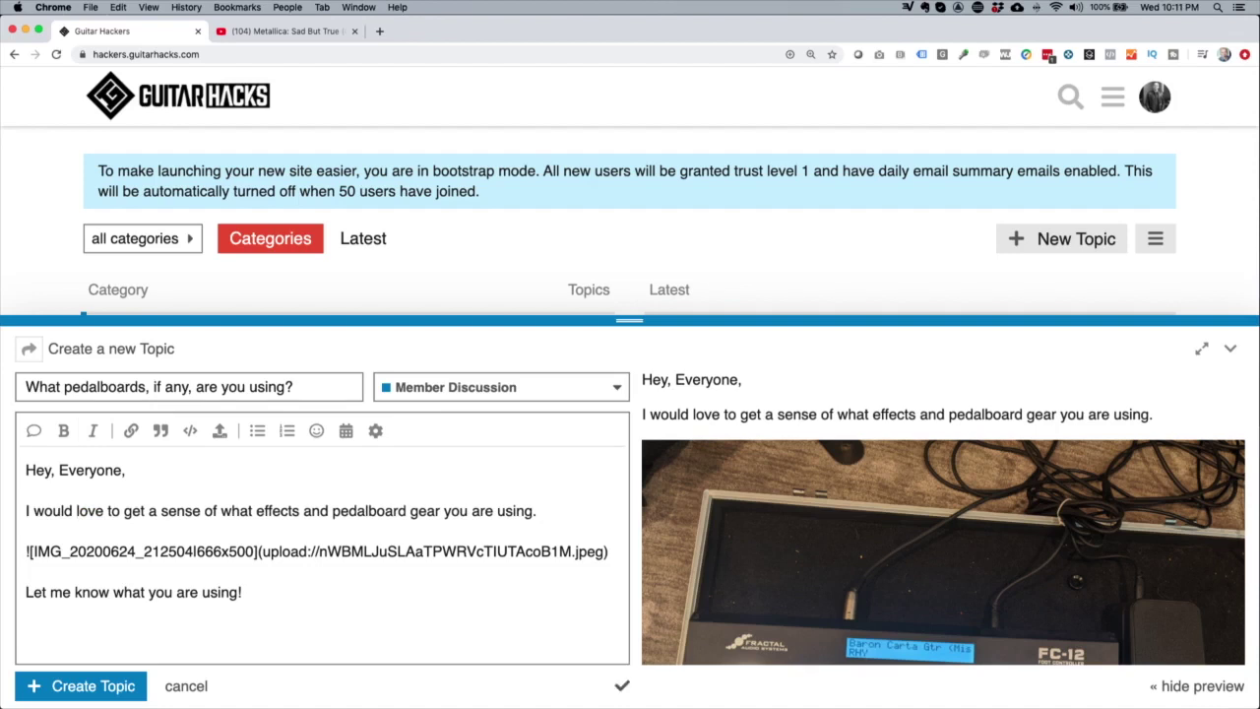
Make the word "love" bold by enclosing it in double asterisks written directly in the text.
text(**love)
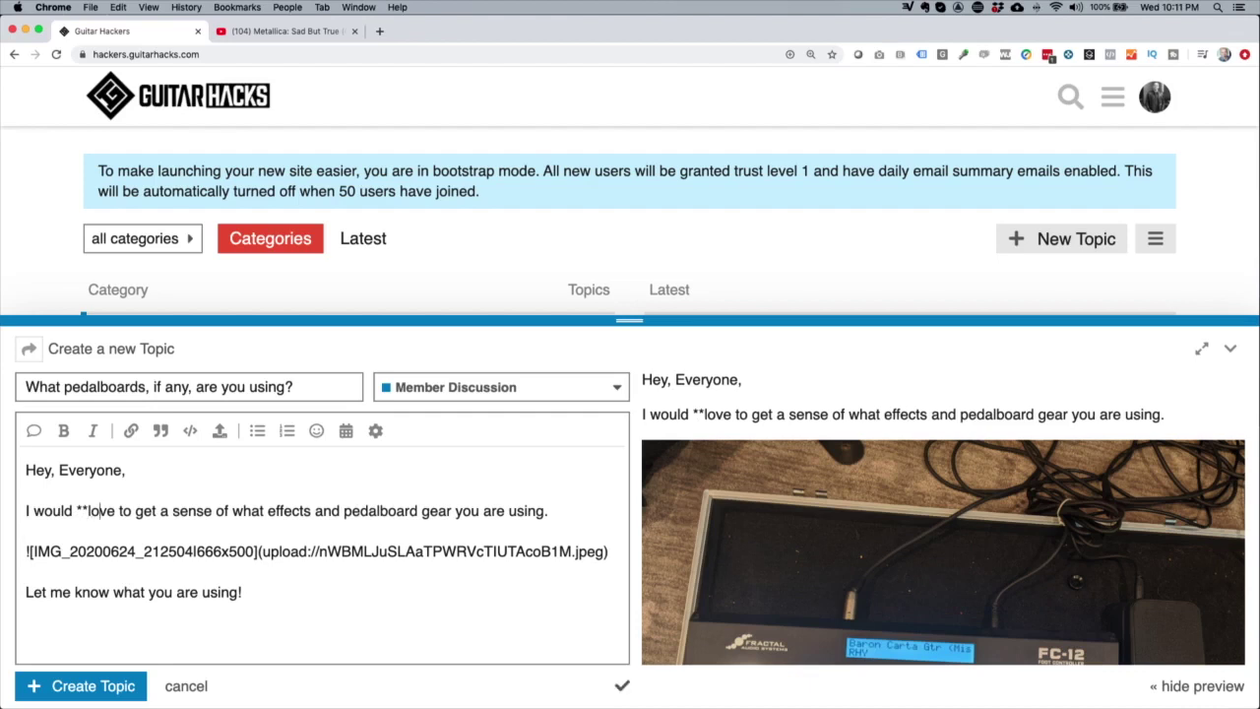
text(**)
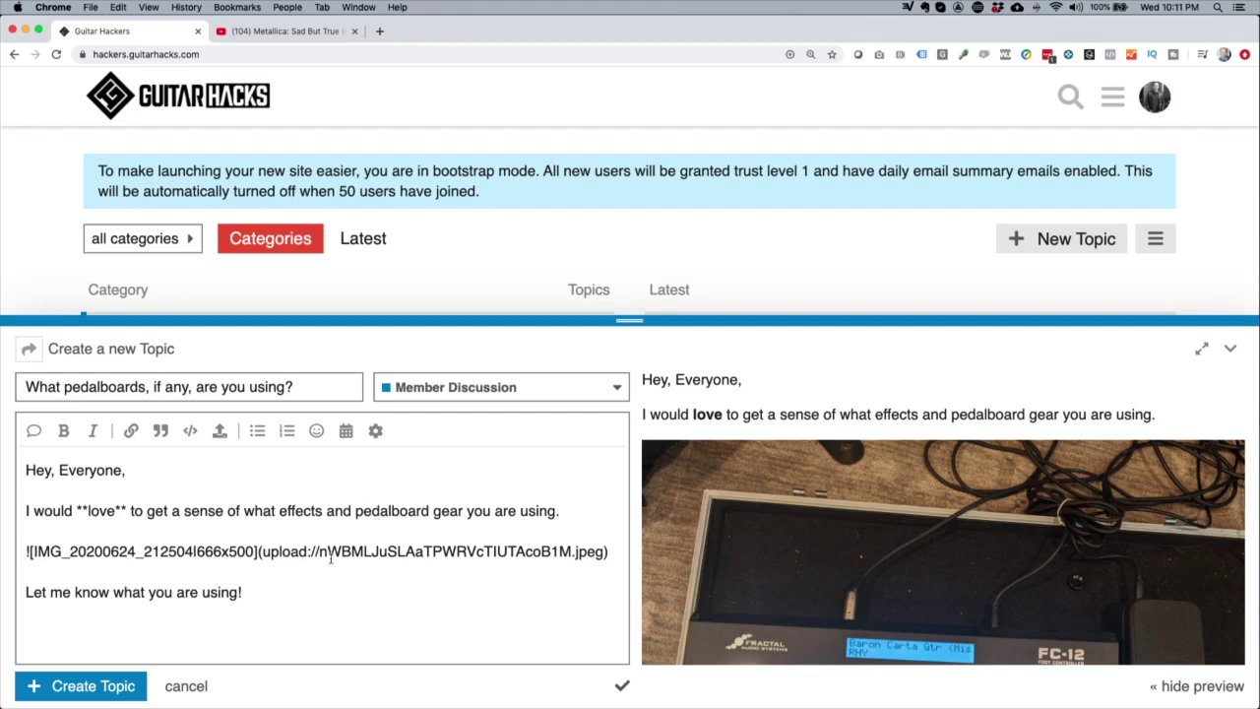
click(267, 610)
key(BackSpace)
key(BackSpace)
text(I would love to hear what @Gio)
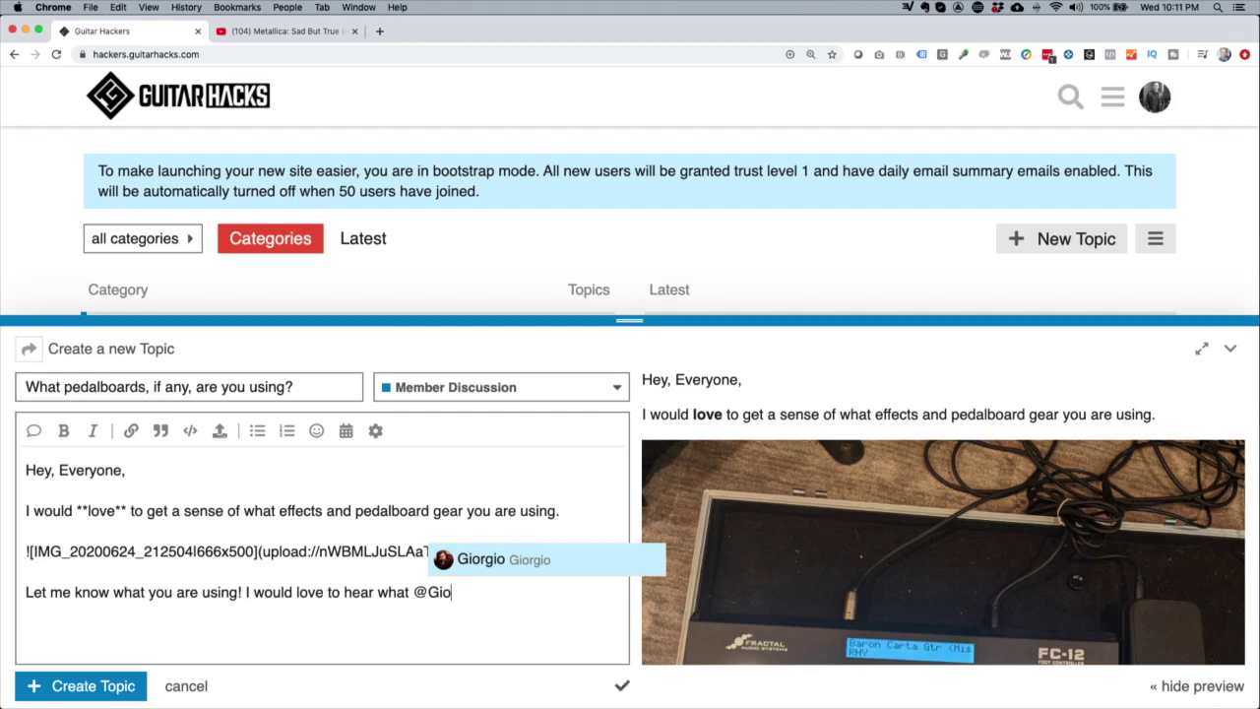
key(Return)
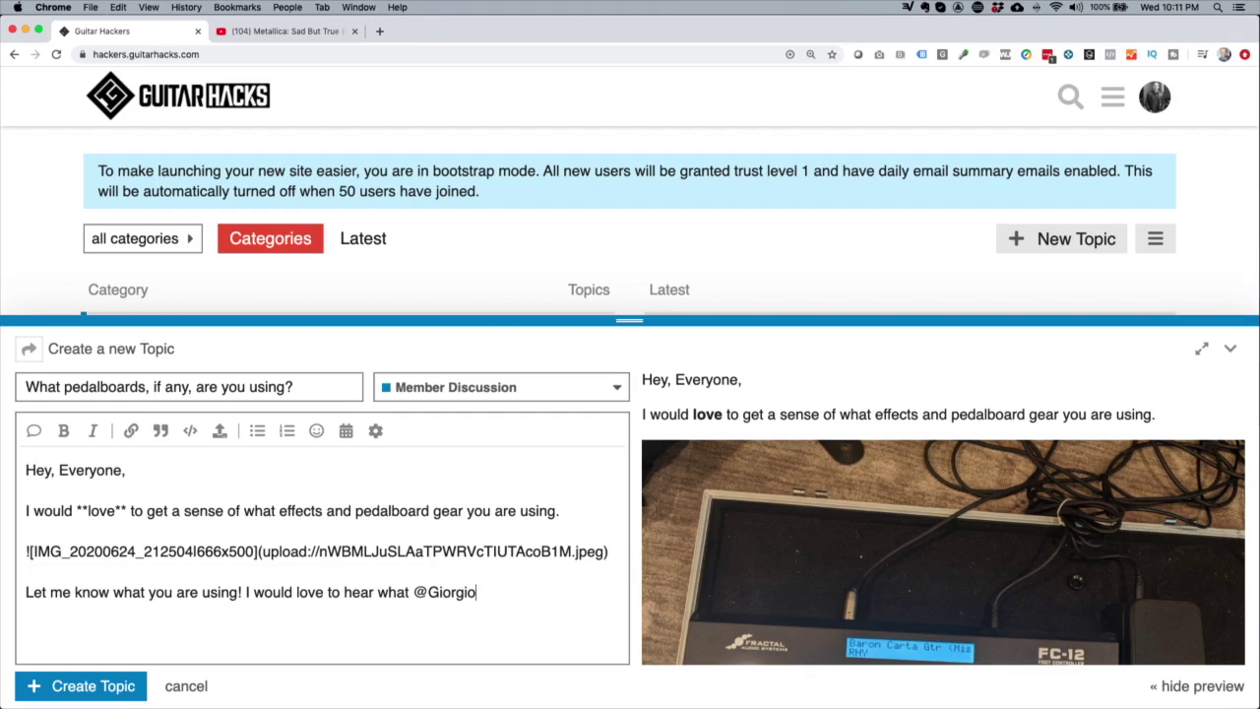
Write "is using" after the member mention, and delete those words together with the mention.
text(is using)
key(BackSpace)
key(BackSpace)
key(BackSpace)
key(BackSpace)
key(BackSpace)
key(BackSpace)
key(BackSpace)
key(BackSpace)
key(BackSpace)
key(BackSpace)
key(BackSpace)
key(BackSpace)
key(BackSpace)
key(BackSpace)
key(BackSpace)
key(BackSpace)
key(BackSpace)
key(BackSpace)
Start a mention with "@G", browse the suggested members and insert the first one after "hear what".
text(@)
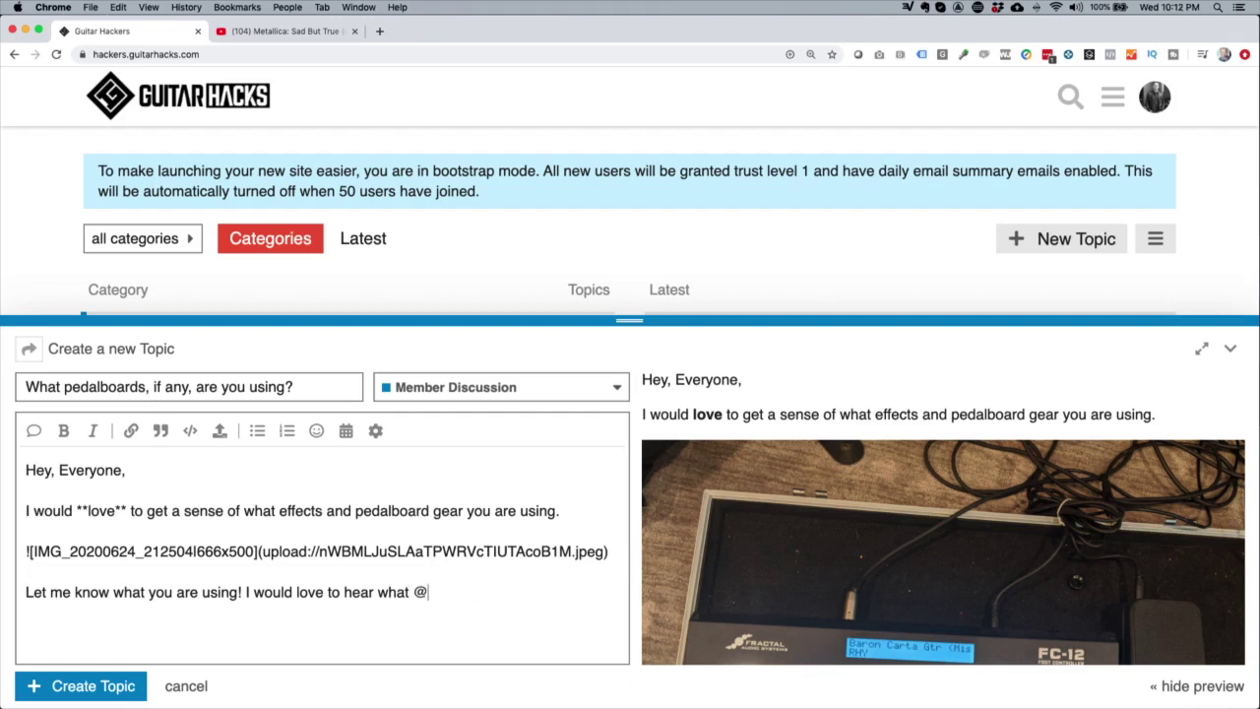
text(G)
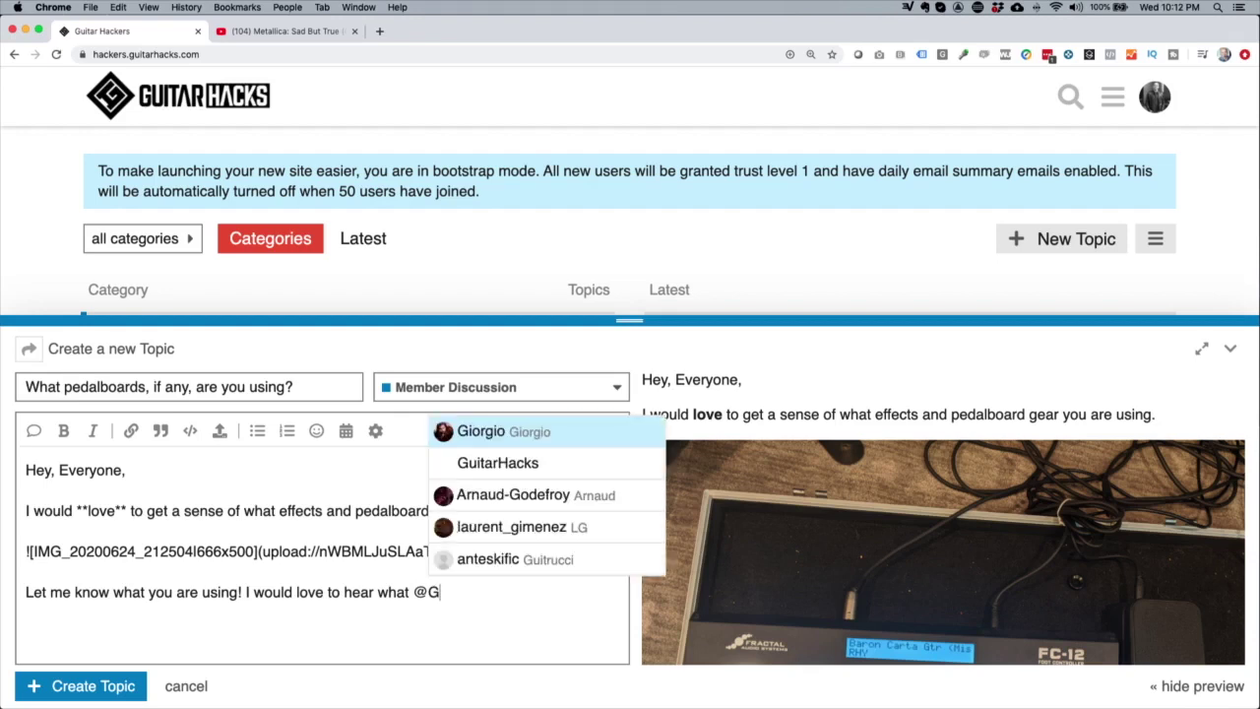
key(Down)
key(Down)
key(Down)
key(Down)
key(Up)
key(Up)
key(Up)
key(Up)
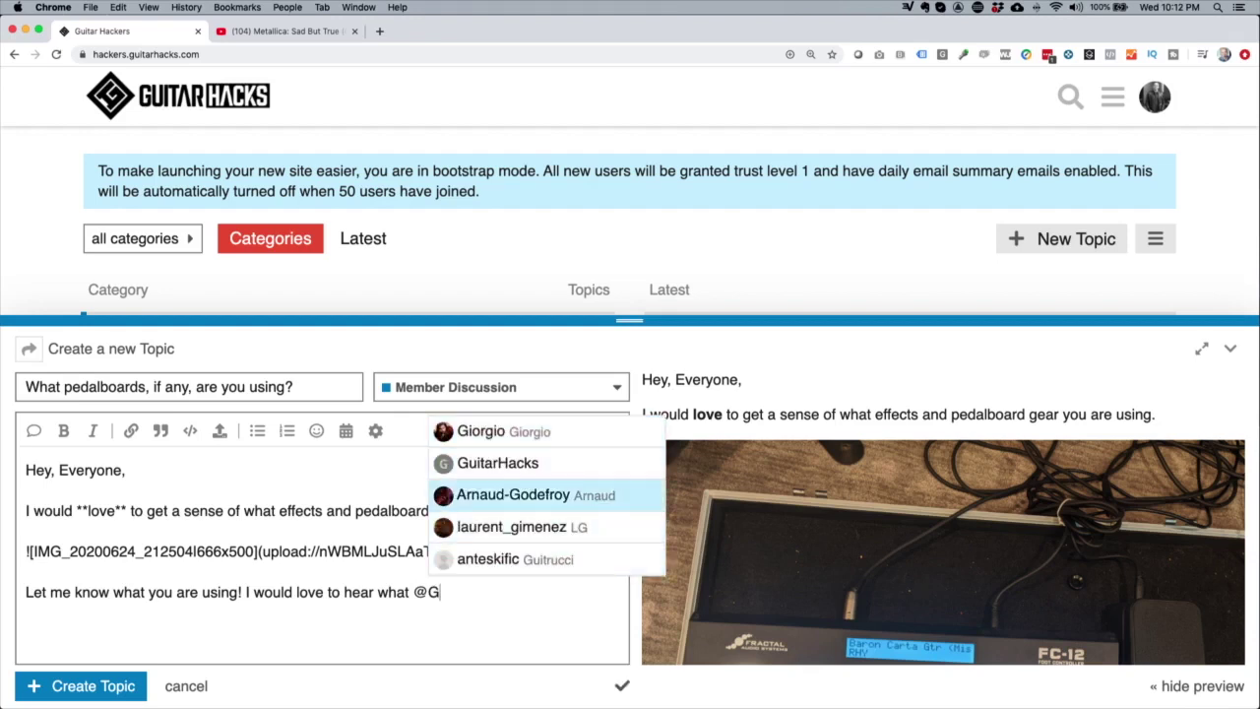
key(Return)
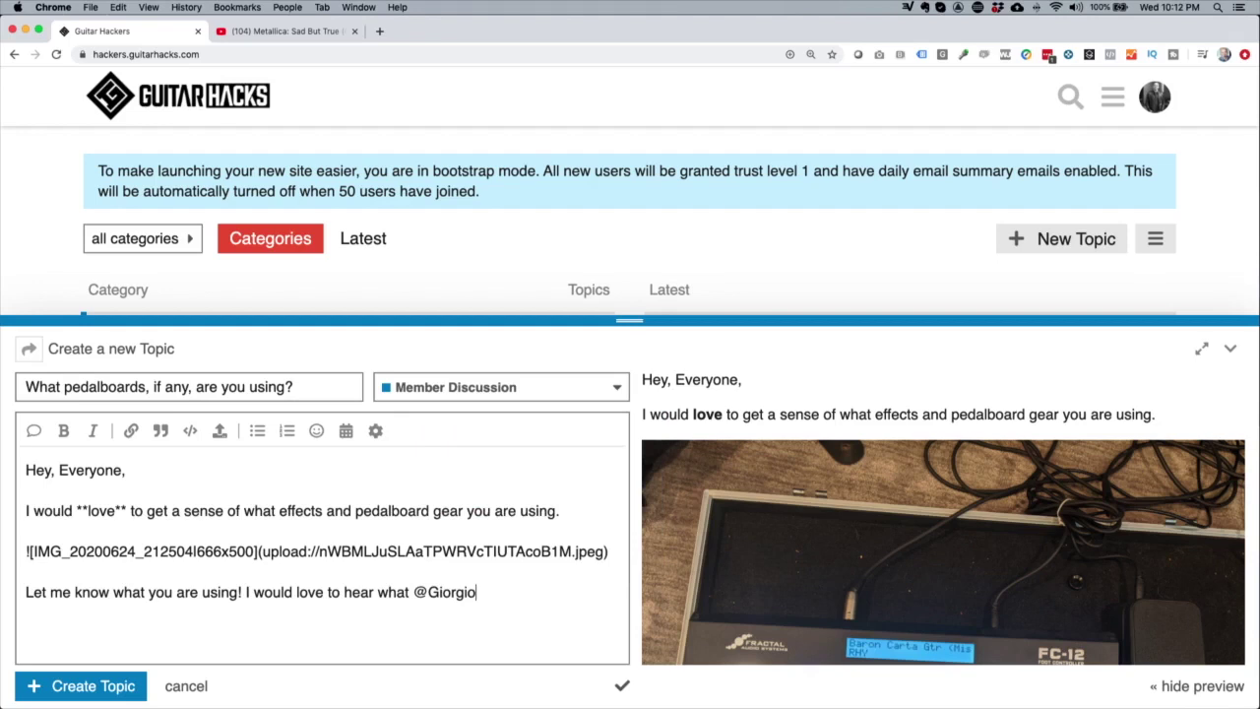
Finish the sentence with "is using - he is quite the collector!" and publish the topic.
text(is using - he is )
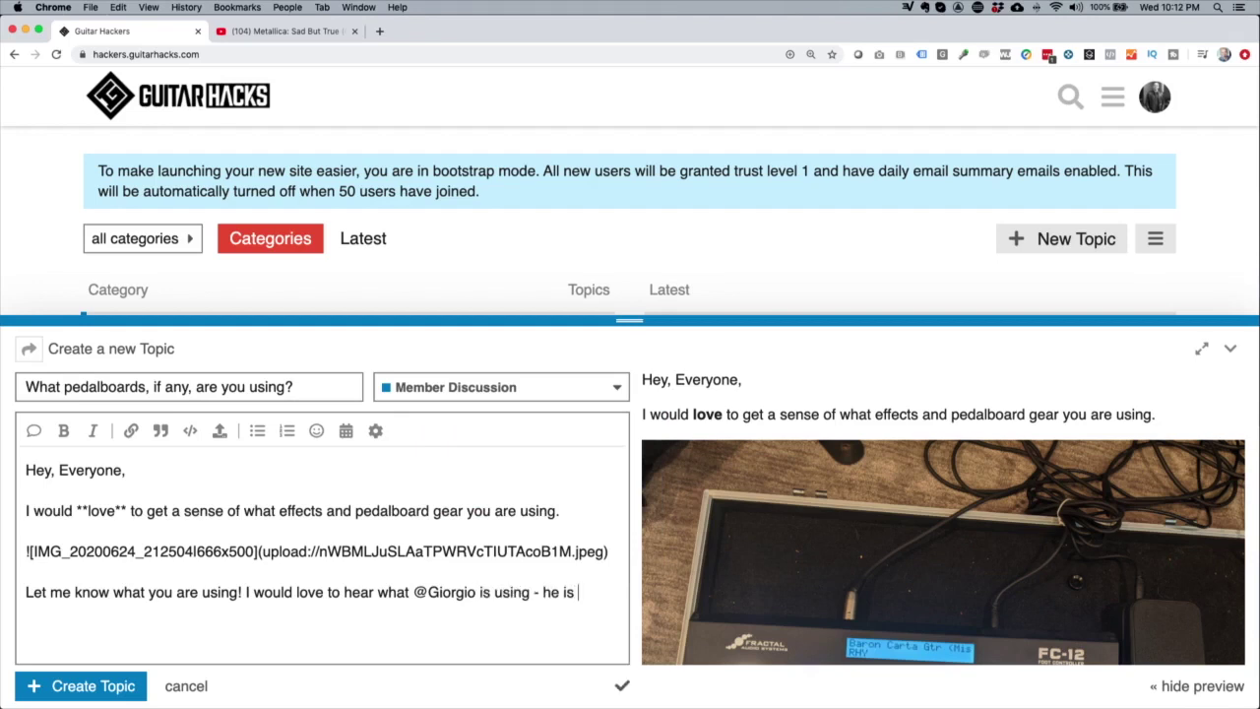
text(quite the collector!)
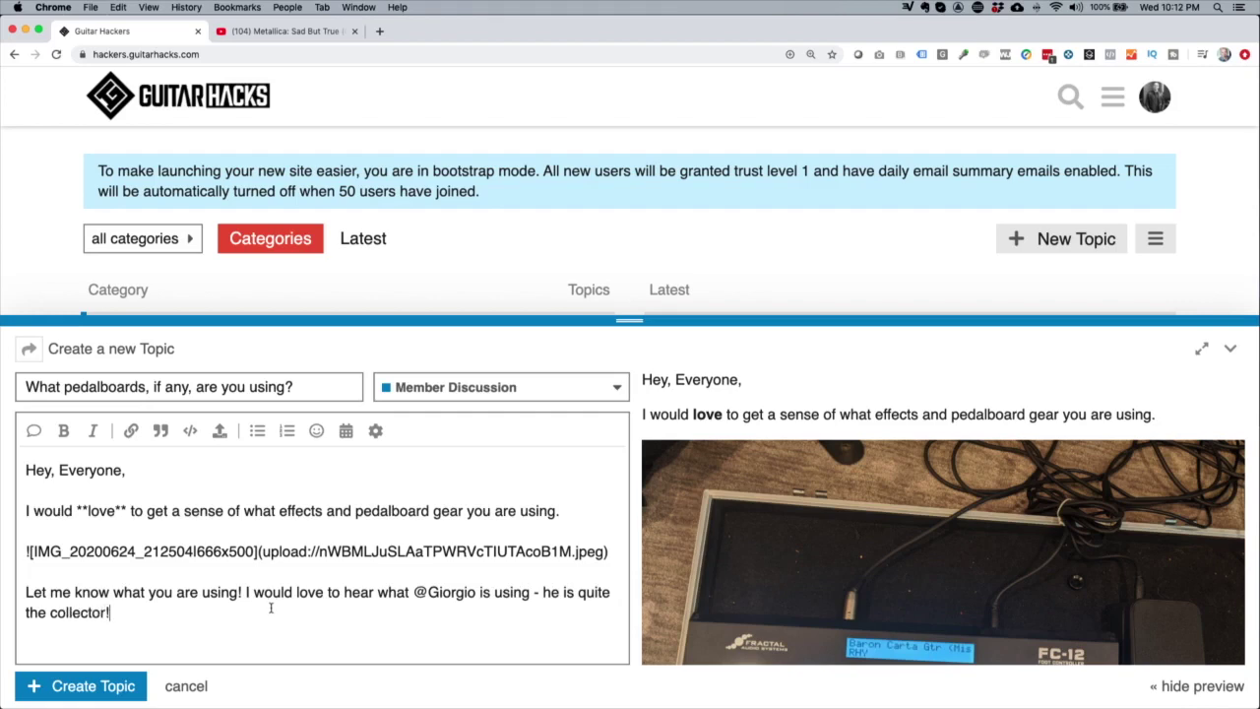
click(69, 686)
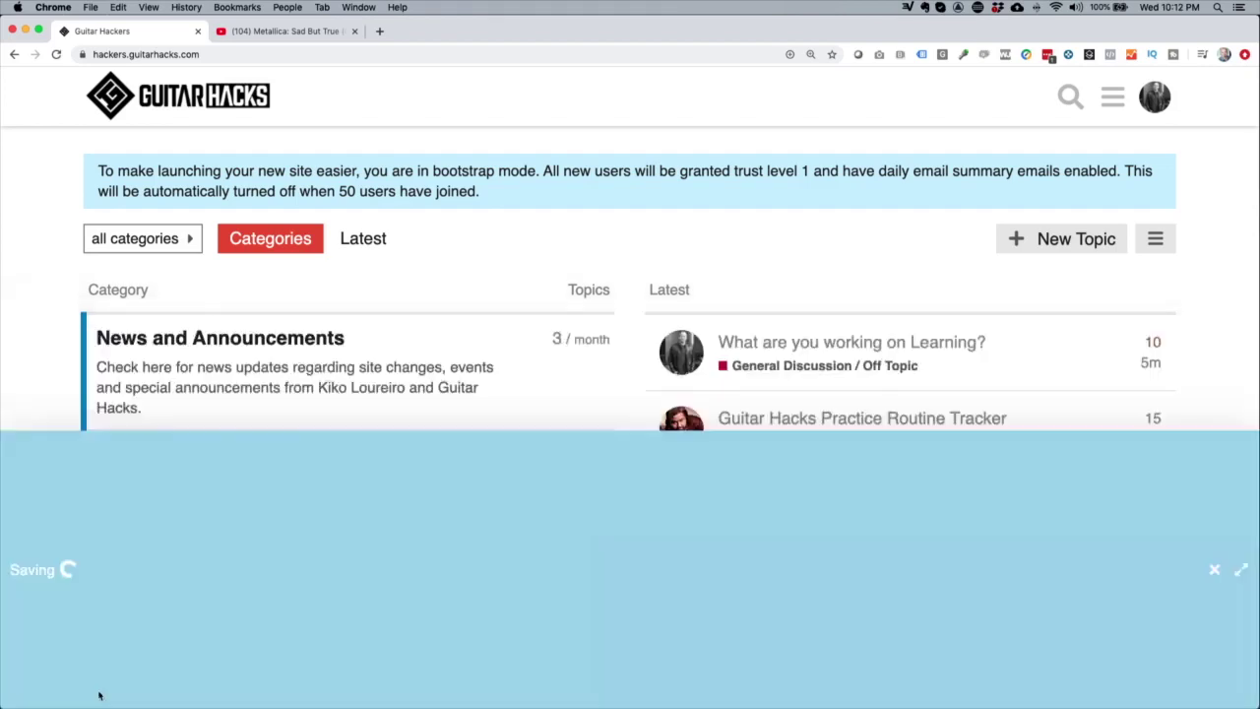
Review the published pedalboard topic from its title to the closing text and return to the forum home page.
scroll(389, 563, down, 2)
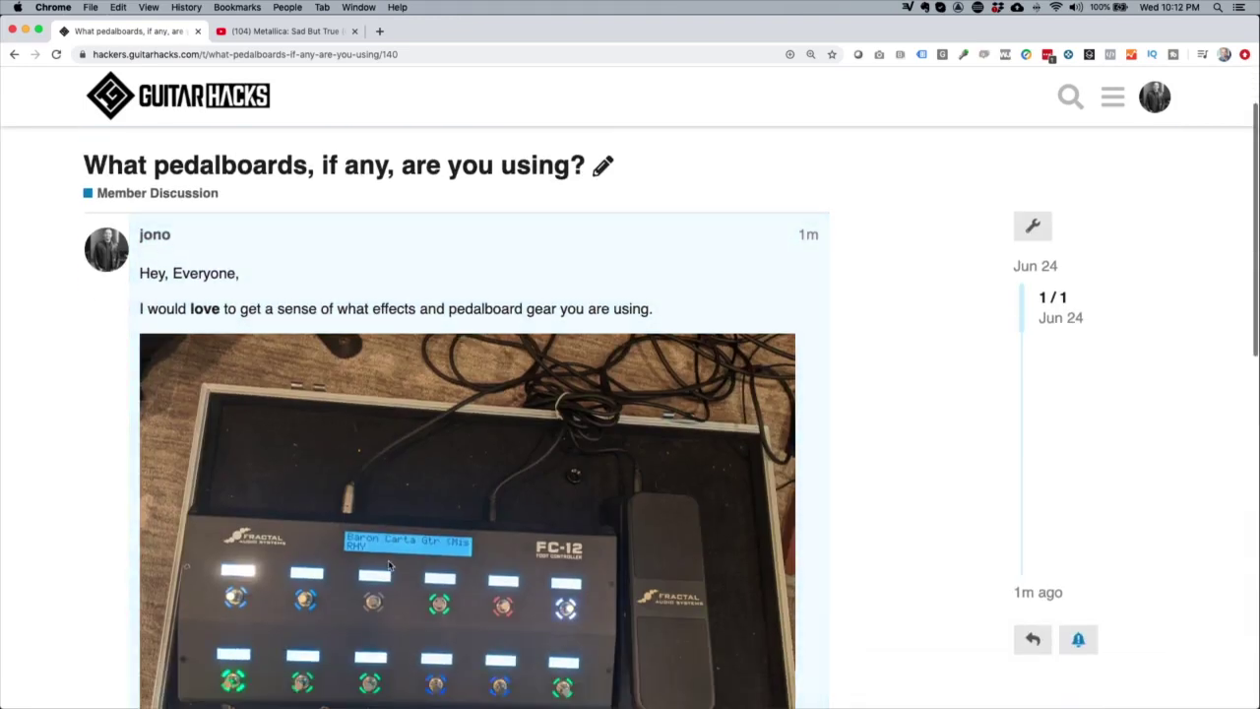
scroll(389, 563, down, 3)
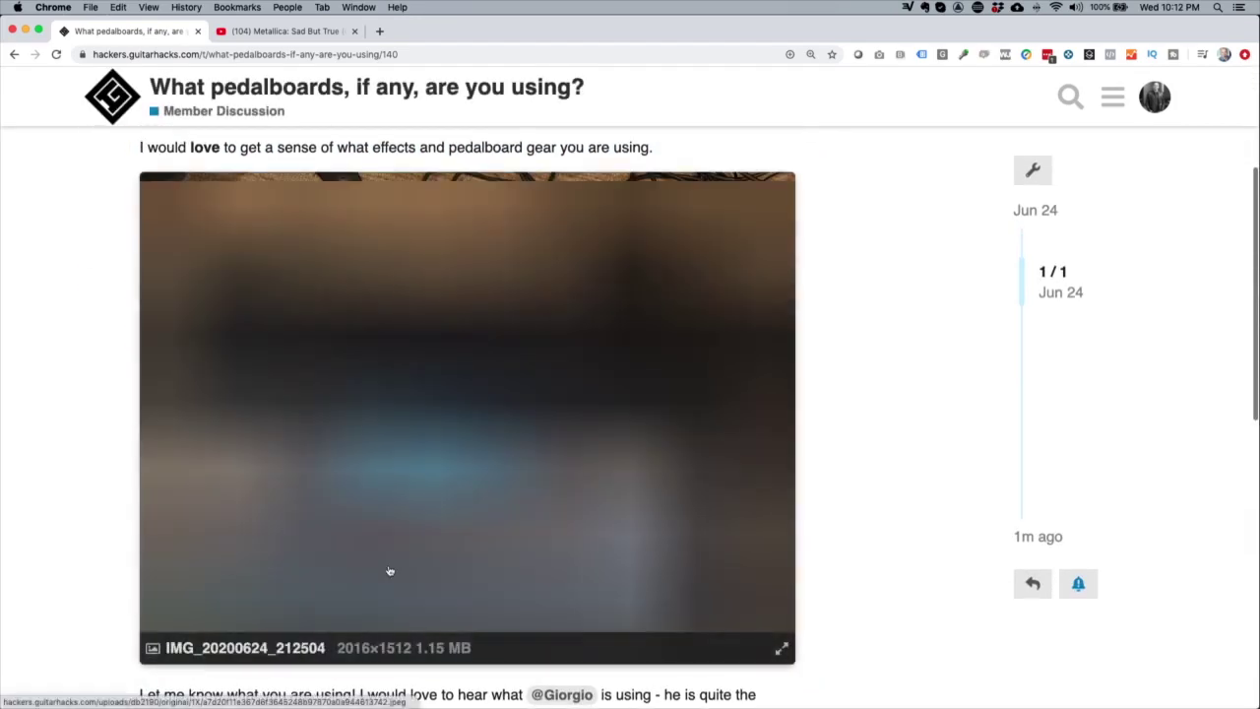
scroll(389, 571, up, 5)
scroll(393, 567, down, 5)
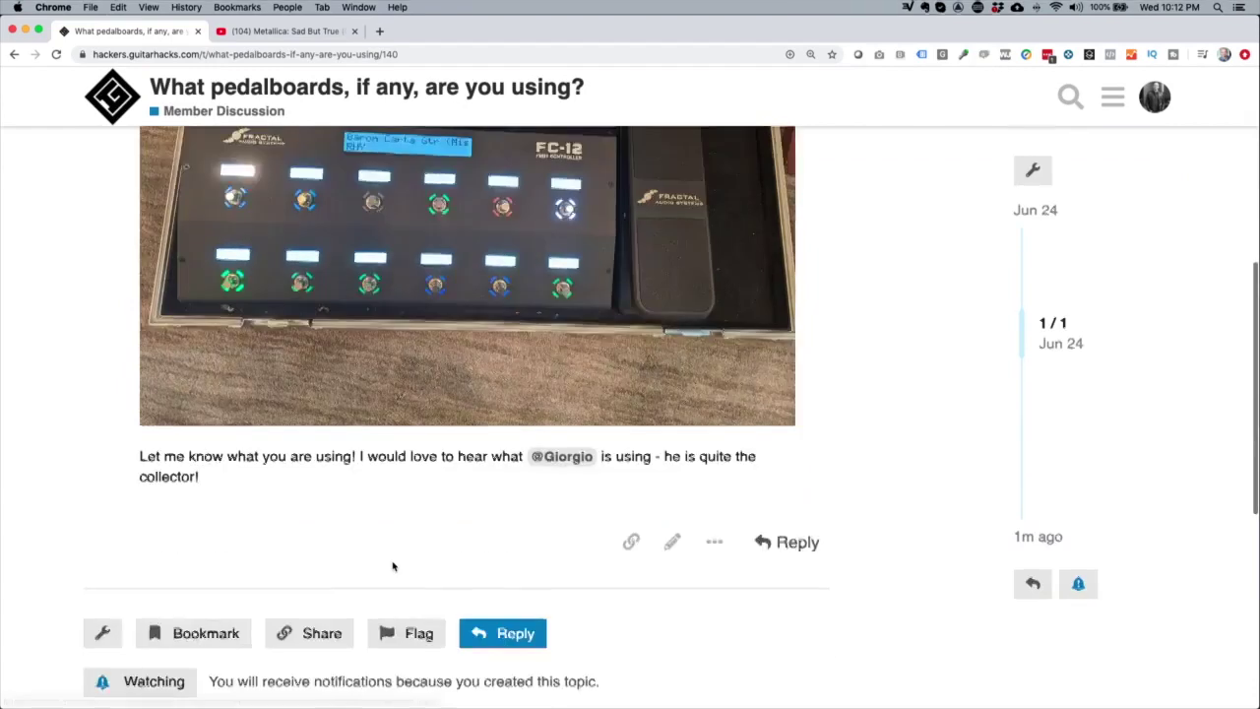
click(112, 96)
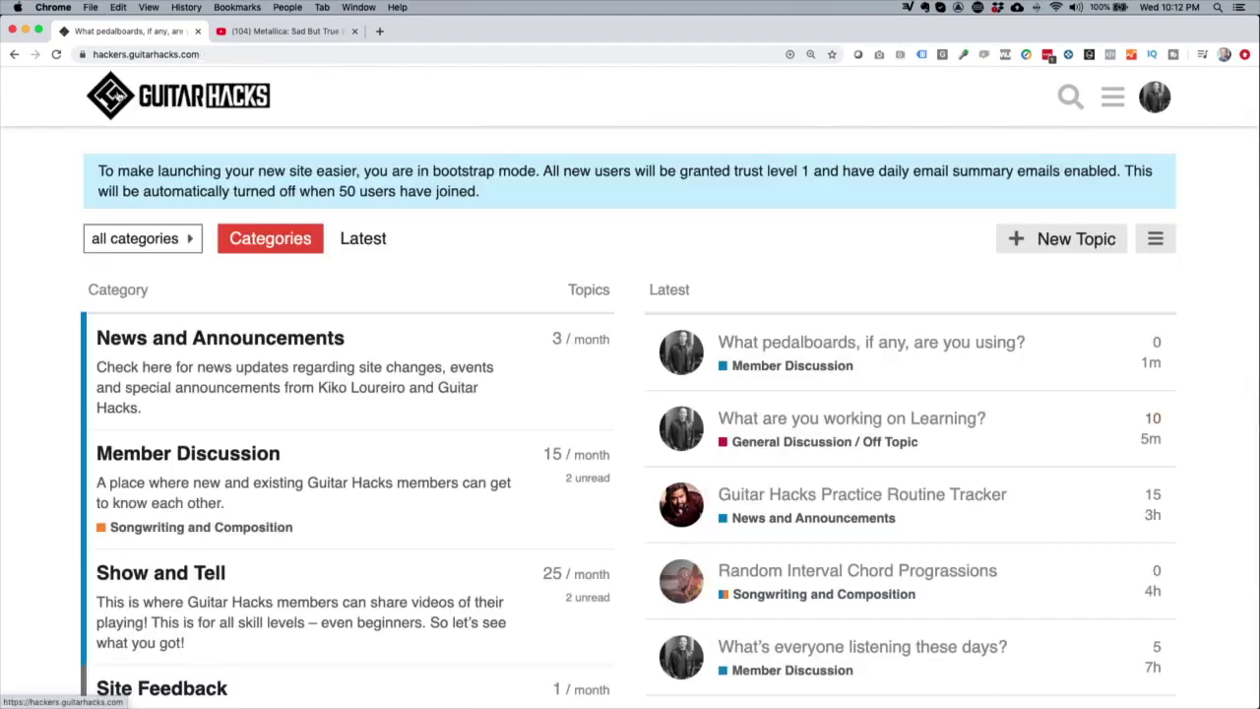